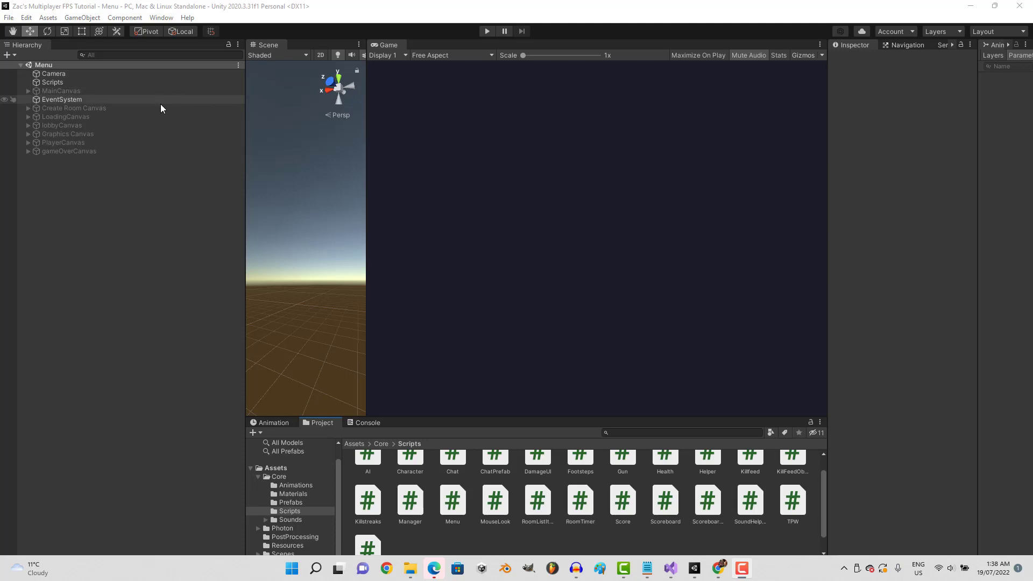
- Select the Create Room Canvas in the Menu scene hierarchy to show its Inspector properties
left_click(155, 107)
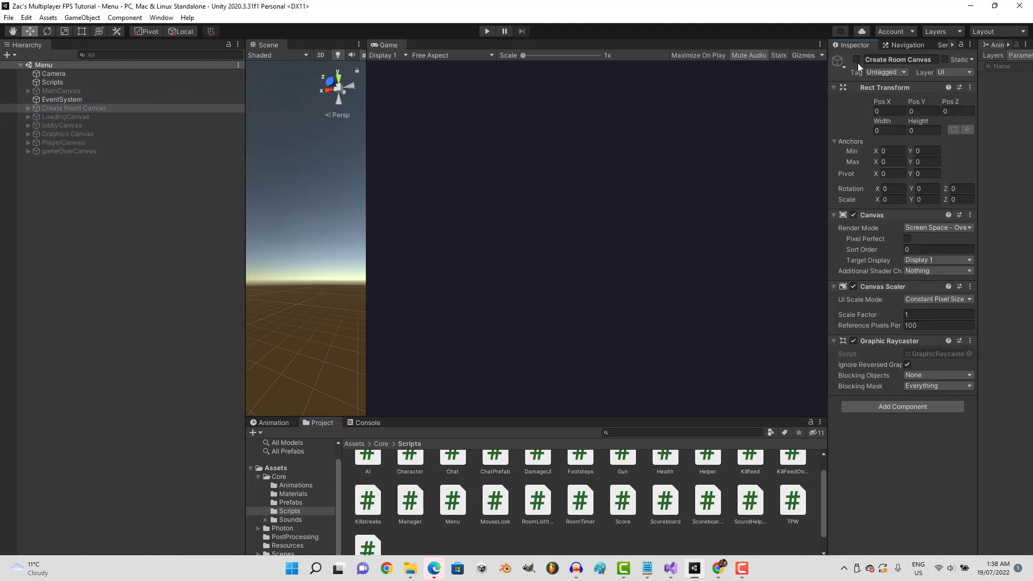
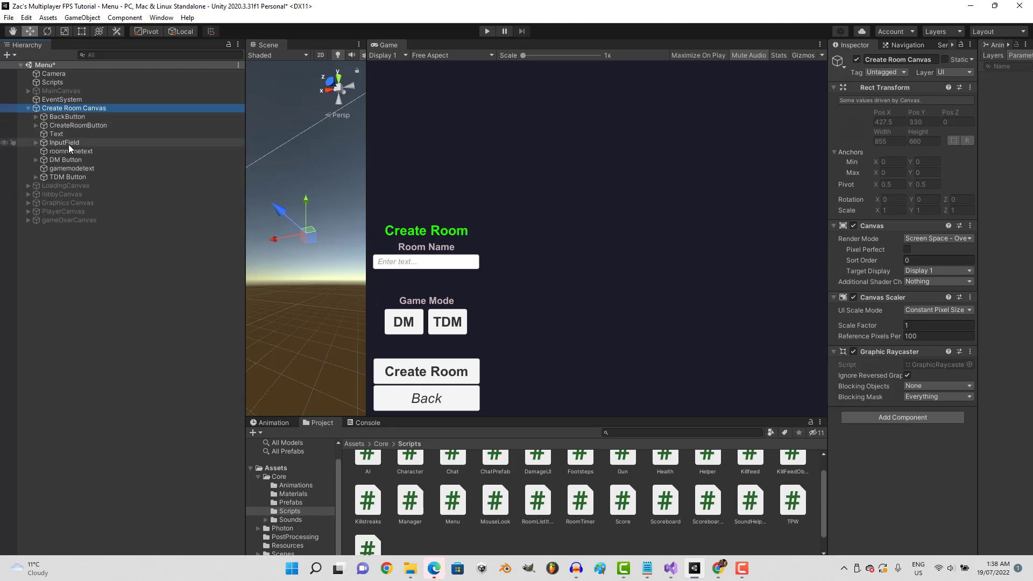
- Raise the Game Mode label (gamemodetext) above the mode buttons
left_click(70, 160)
left_click(70, 170, "ctrl")
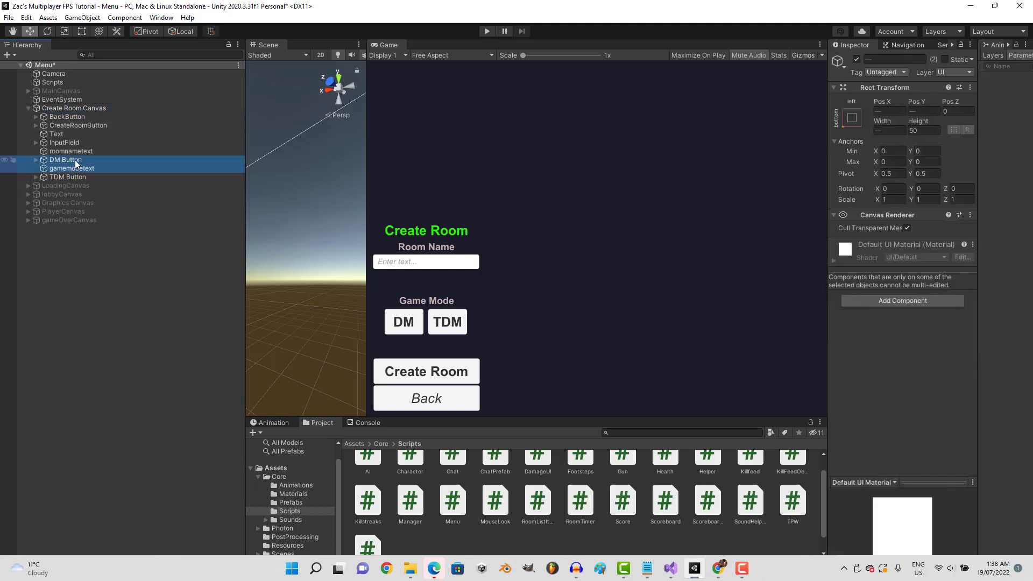
left_click(77, 163)
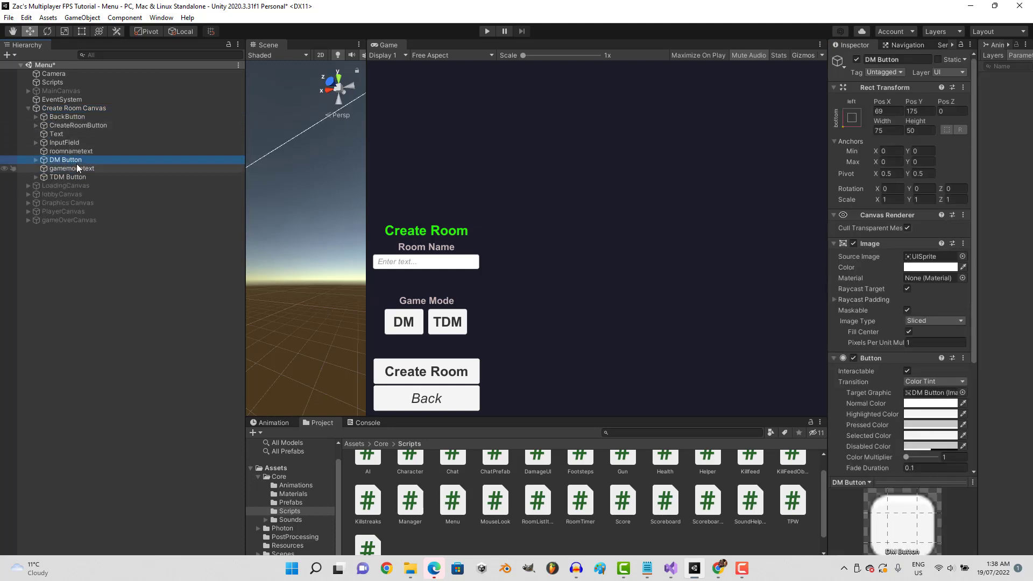
double_click(76, 168)
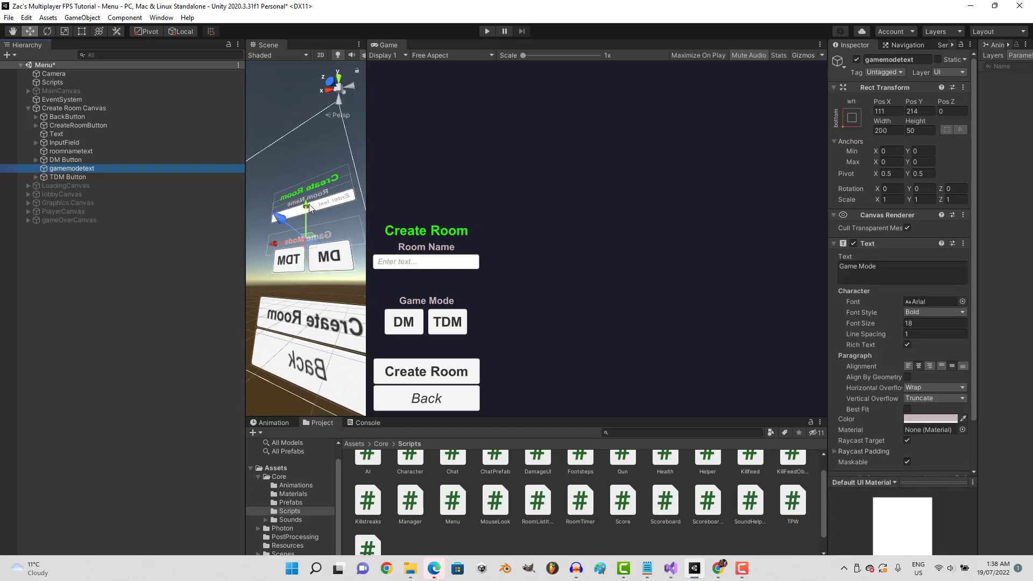
left_click_drag(306, 210, 306, 192)
- Move the TDM and DM buttons up, setting both to Pos Y 200
left_click(160, 177)
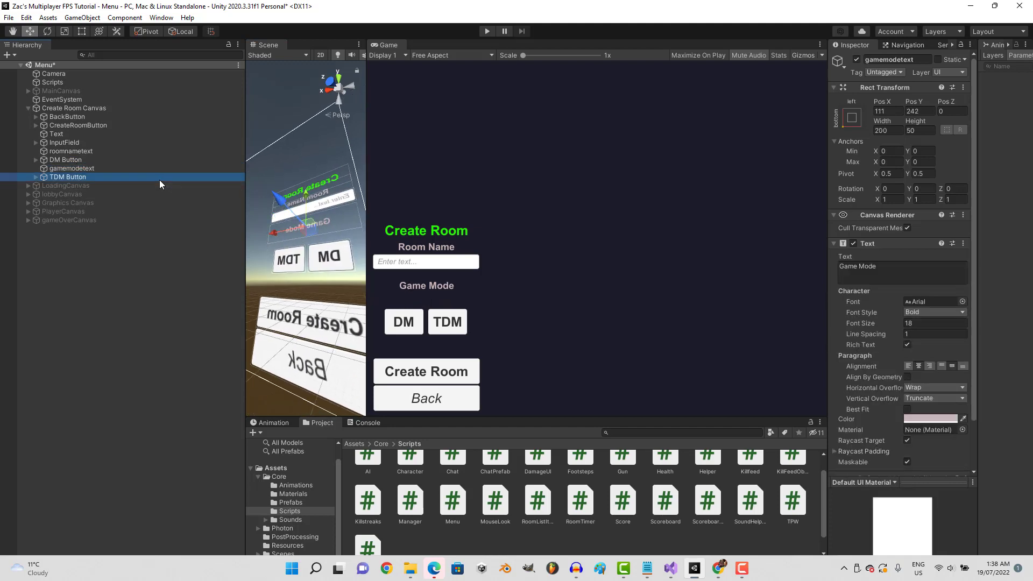
left_click_drag(291, 223, 291, 213)
double_click(915, 111)
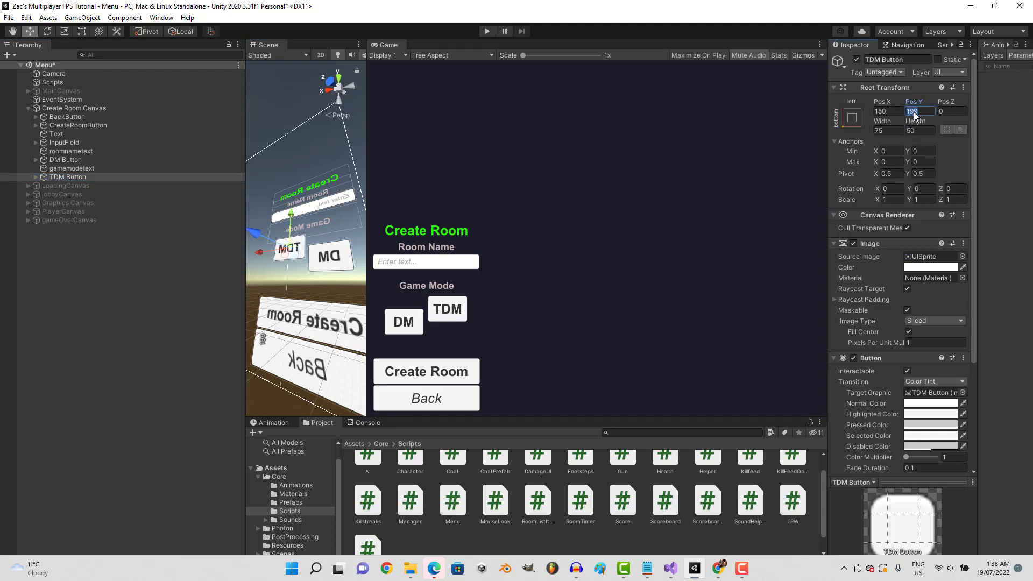
type("200")
left_click(122, 160)
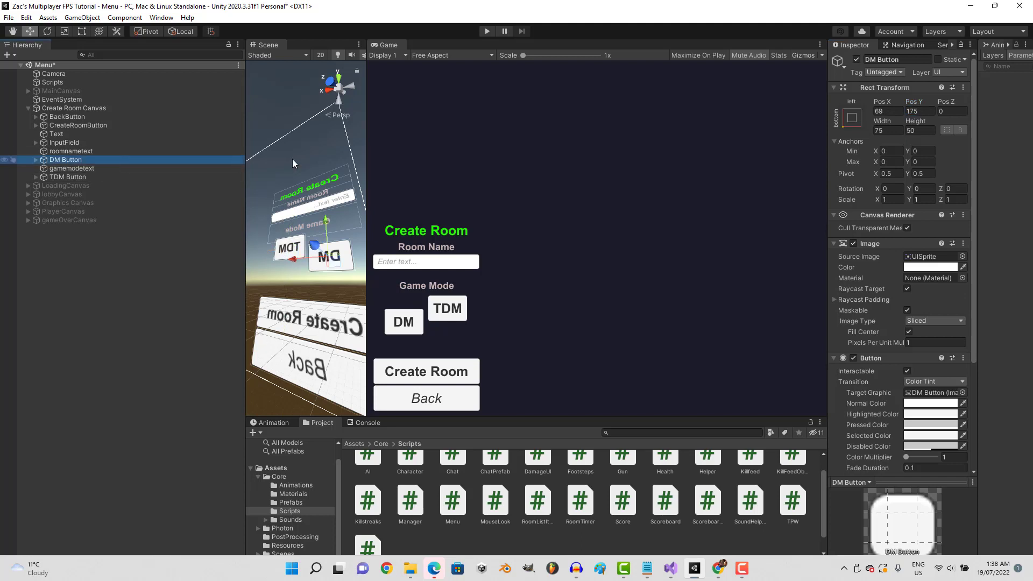
double_click(915, 111)
type("200")
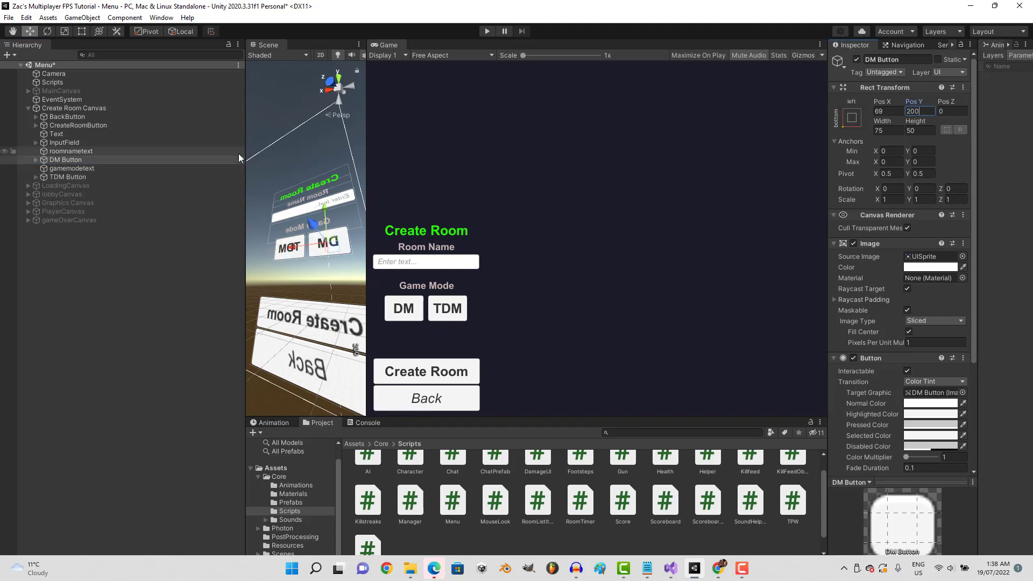
- Raise the Game Mode label further and adjust the DM and TDM buttons' Pos Y
left_click(122, 169)
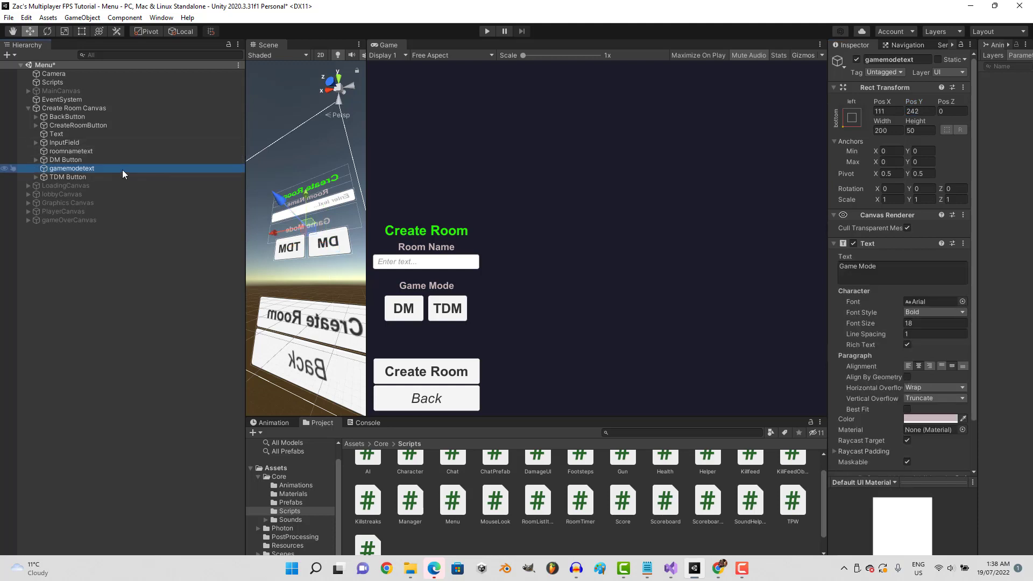
left_click_drag(315, 205, 305, 193)
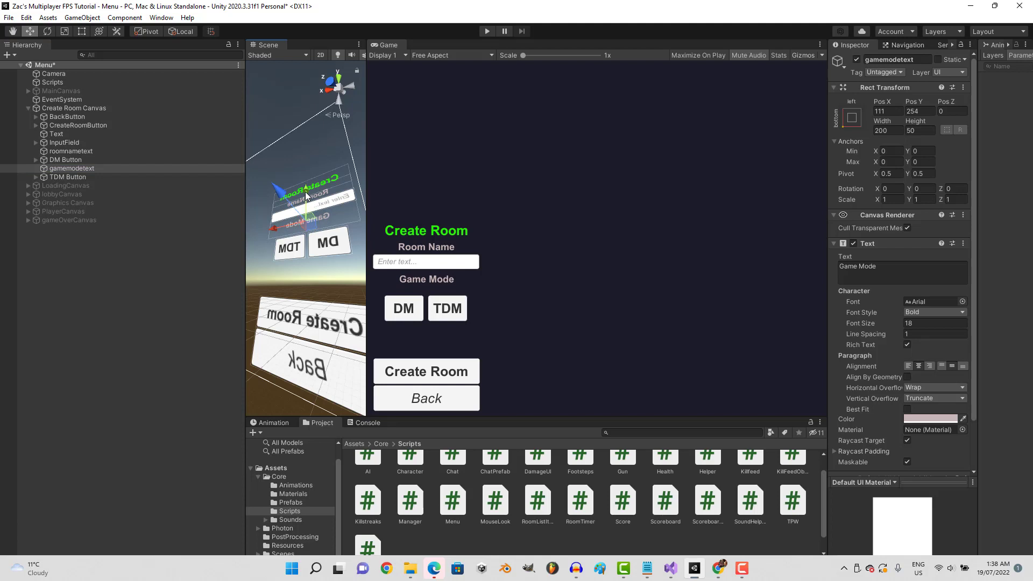
left_click(134, 159)
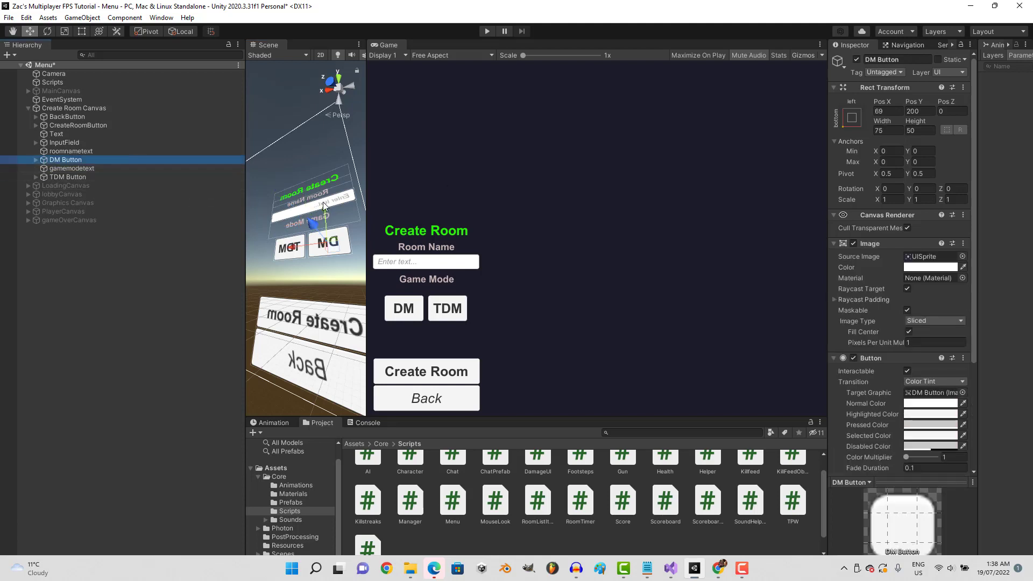
left_click_drag(327, 207, 324, 201)
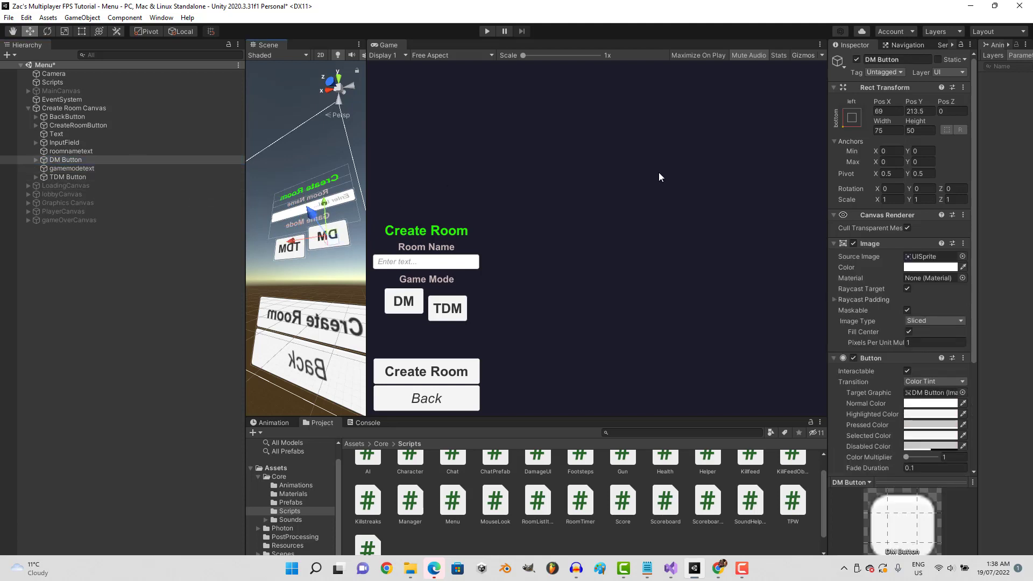
left_click(924, 110)
type("215")
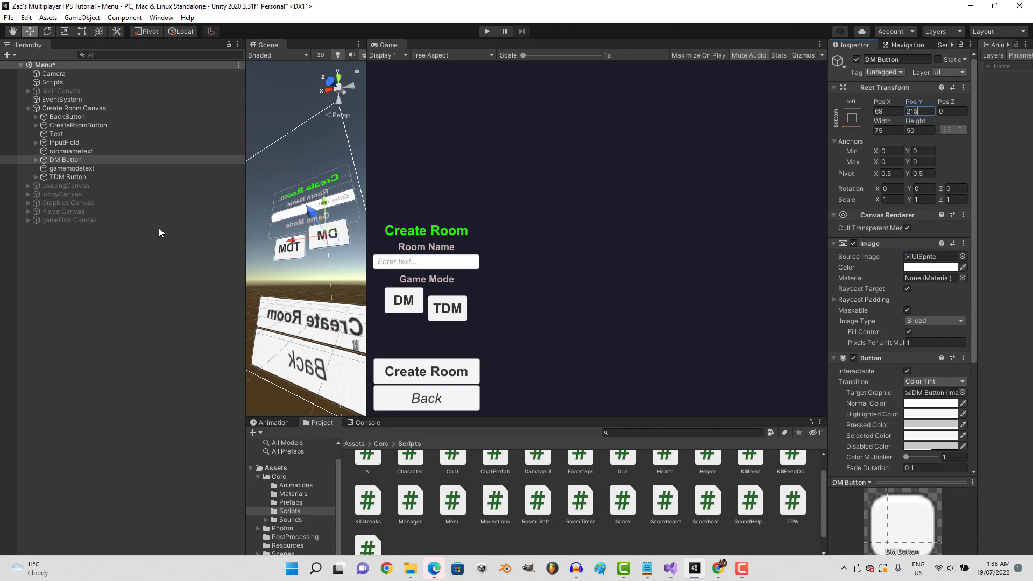
left_click(111, 176)
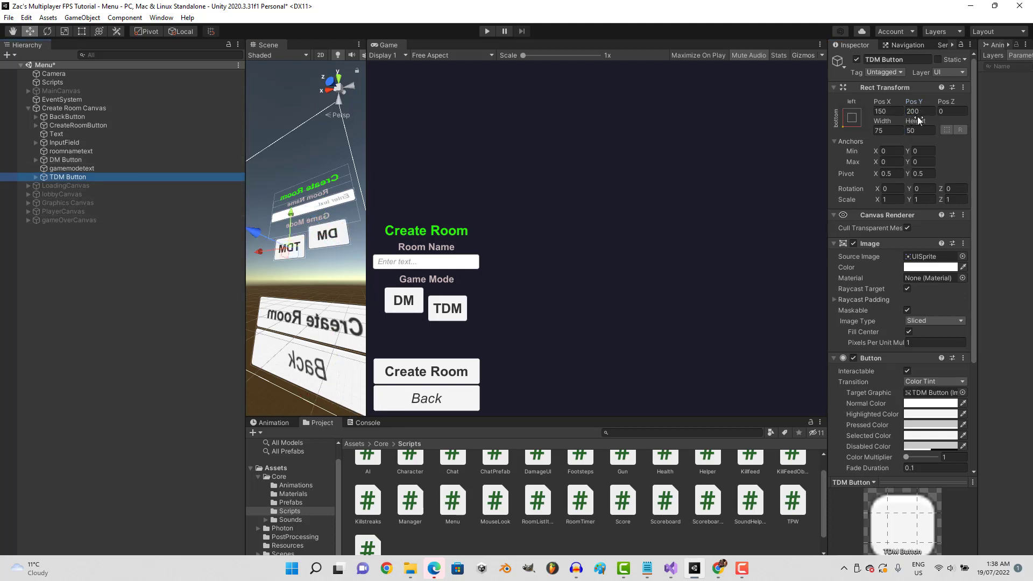
left_click(919, 111)
- Set TDM Pos Y to 215 and duplicate the Game Mode label below the mode buttons
type("215")
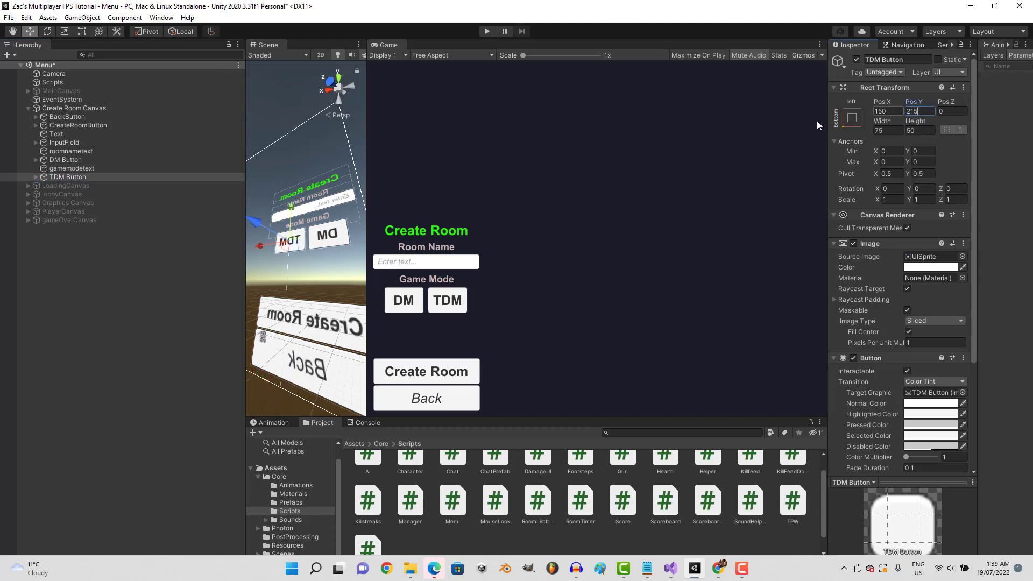
left_click(117, 168)
key("ctrl+d")
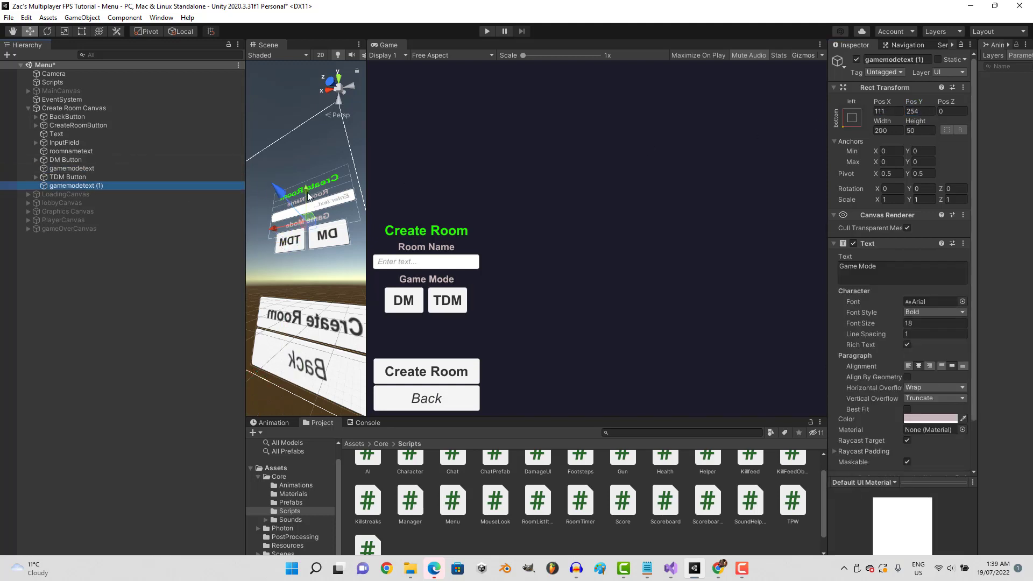
left_click_drag(307, 192, 307, 225)
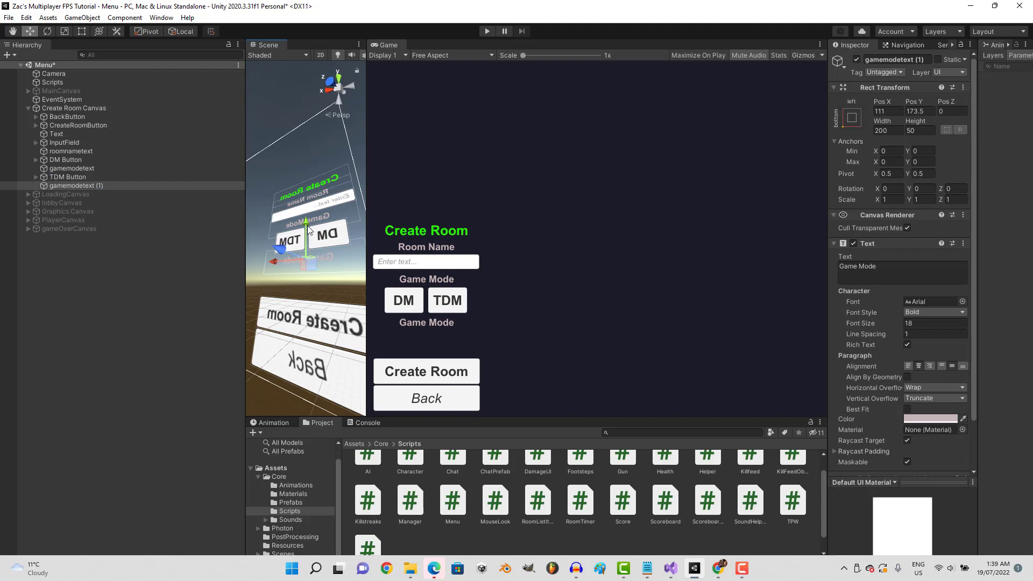
- Change the copied label's text to 'Game Time' and duplicate the TDM Button
left_click(863, 263)
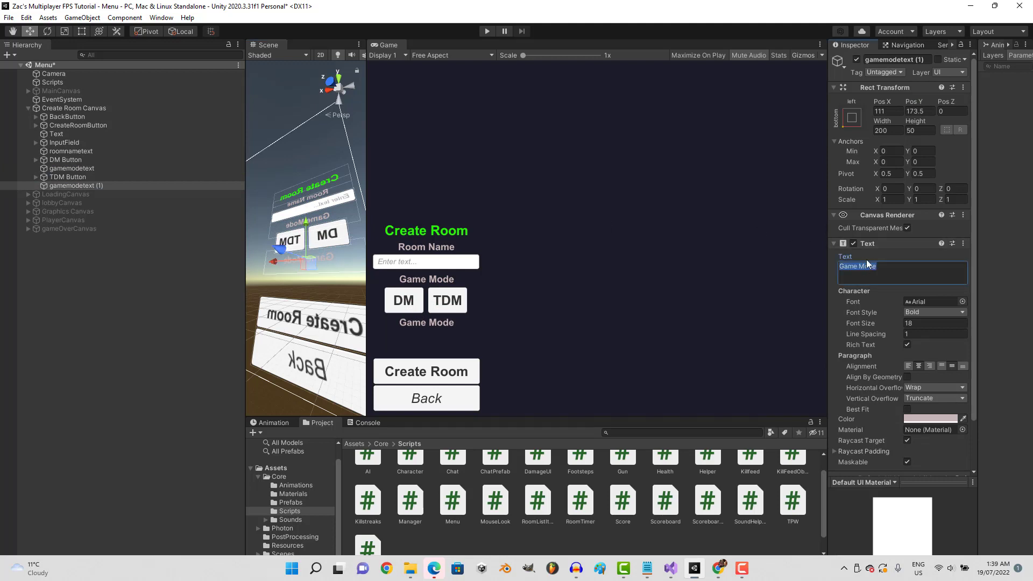
type("Time")
key("BackSpace")
key("BackSpace")
key("BackSpace")
key("BackSpace")
type("Game Time")
key("BackSpace")
key("BackSpace")
key("BackSpace")
type("Time")
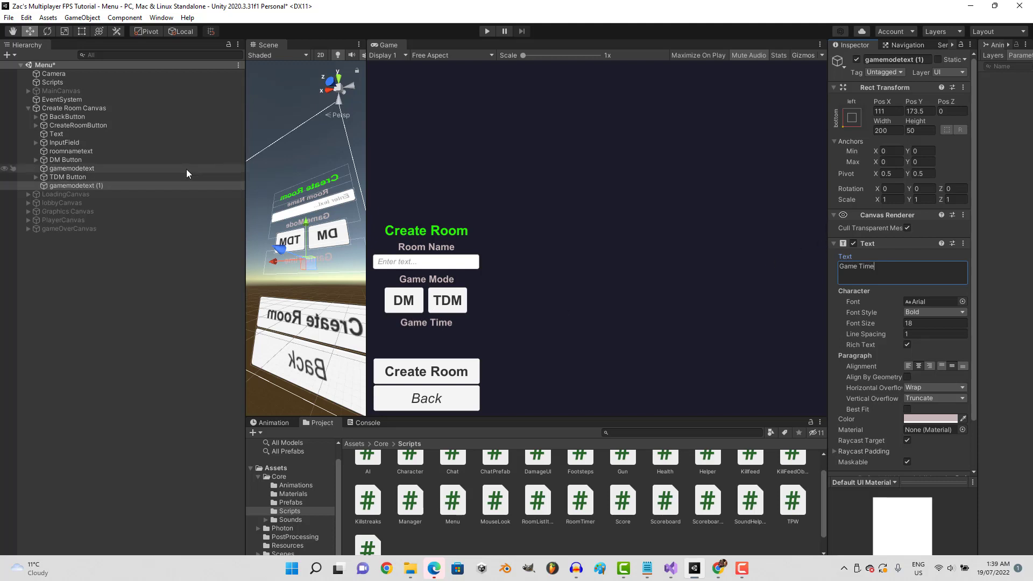
left_click(111, 177)
key("ctrl+d")
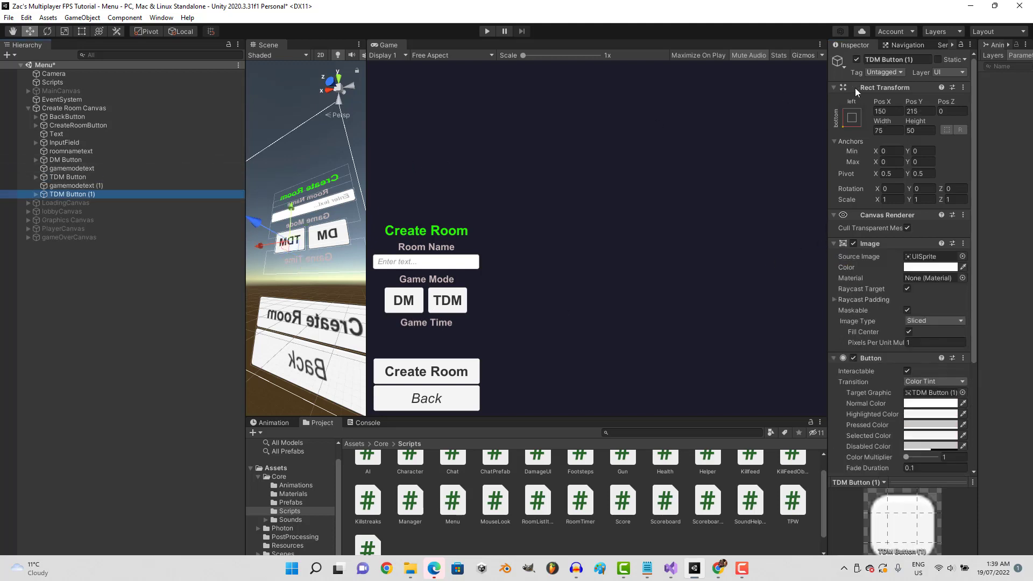
- Move TDM Button (1) below Game Time at Pos Y 135.4 with height 40
left_click_drag(905, 117, 708, 86)
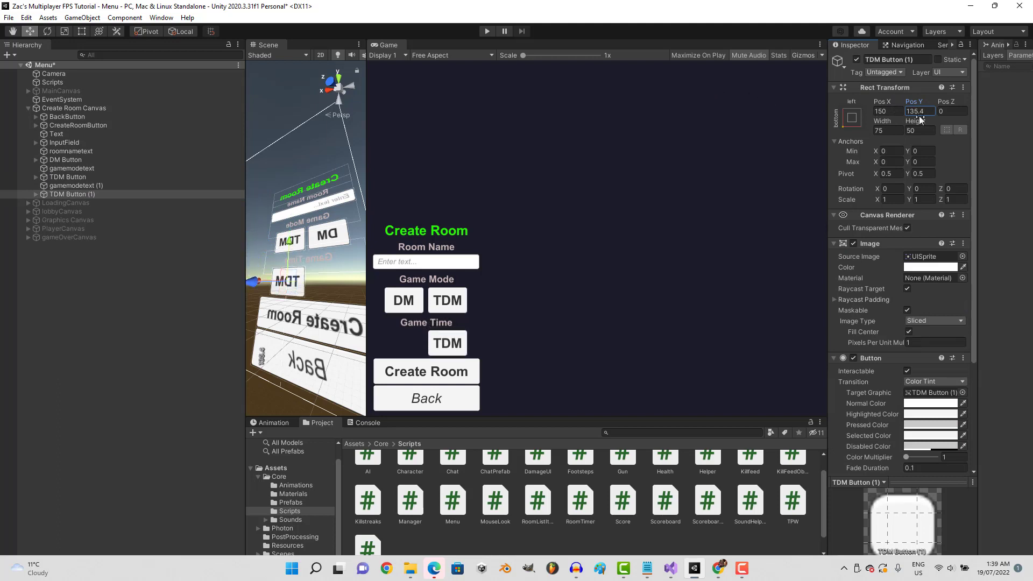
left_click(924, 128)
type("40")
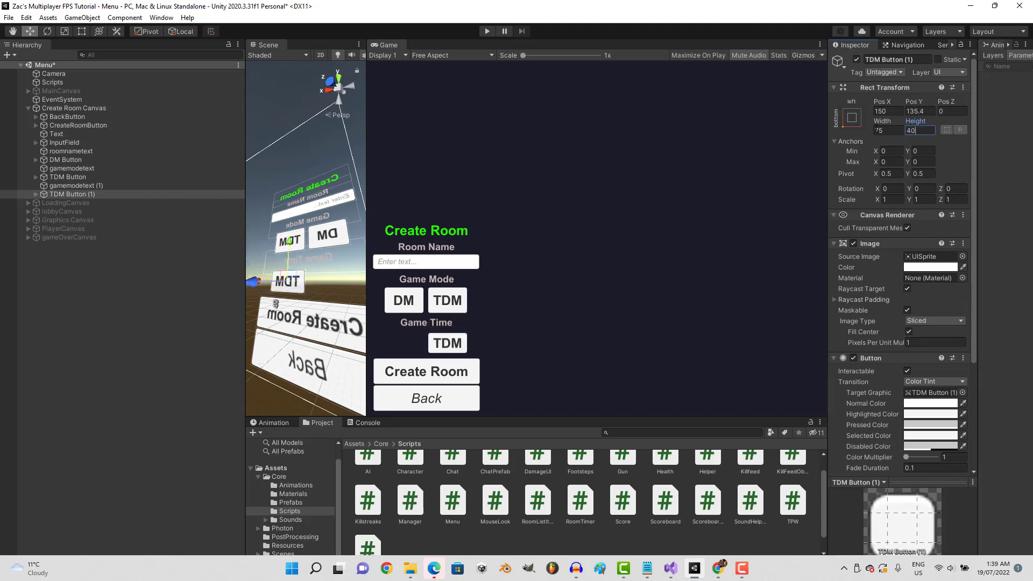
- Change the copied button's Text child caption to 10
left_click(36, 193)
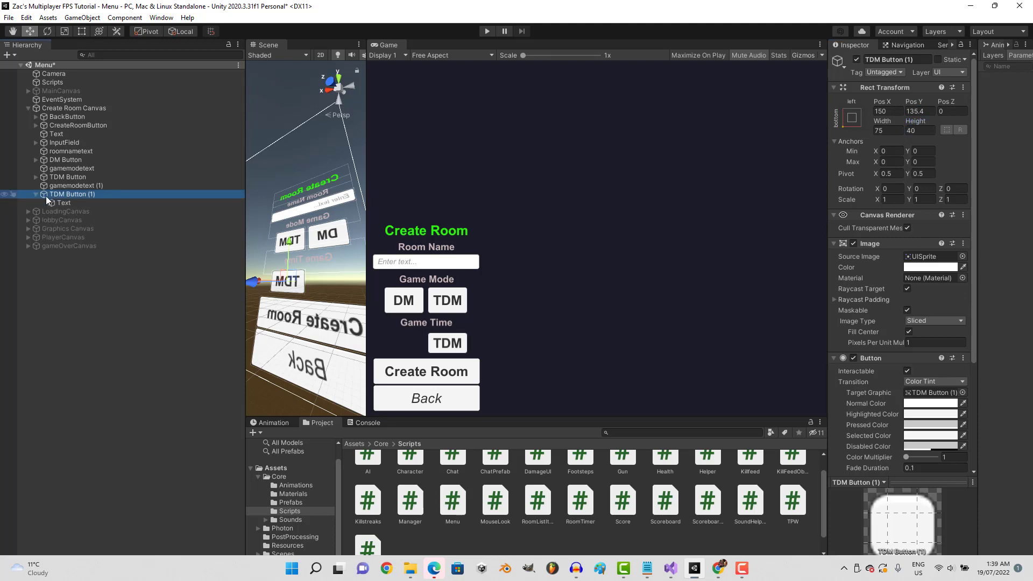
left_click(871, 59)
left_click(161, 203)
double_click(847, 267)
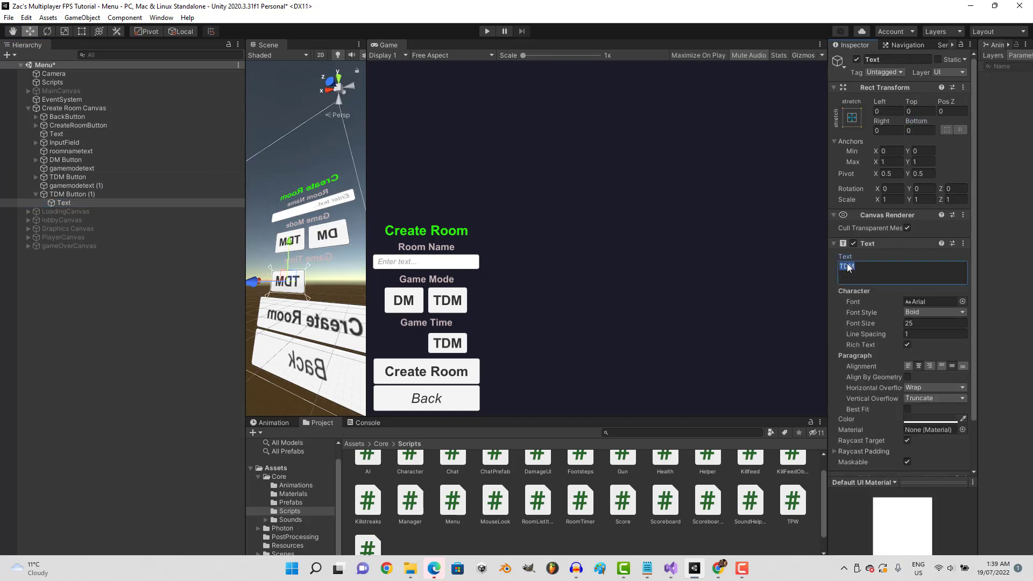
type("10 m")
key("BackSpace")
key("Delete")
key("BackSpace")
key("BackSpace")
type("10M")
type("in")
key("BackSpace")
key("BackSpace")
key("BackSpace")
- Change gamemodetext (1) to read 'Game Time (minutes)' and save the scene
left_click(199, 185)
left_click(913, 270)
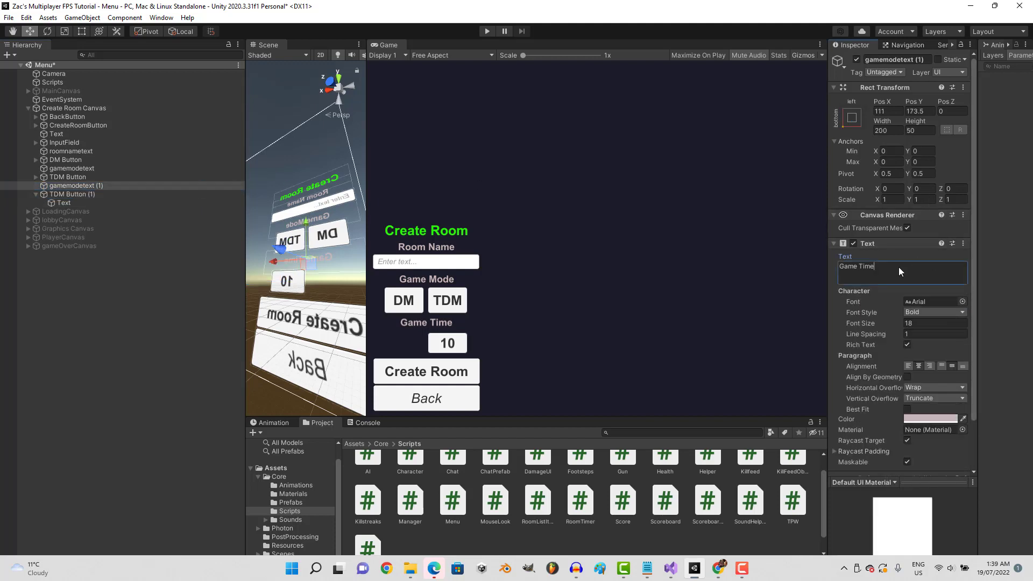
type(" (minut")
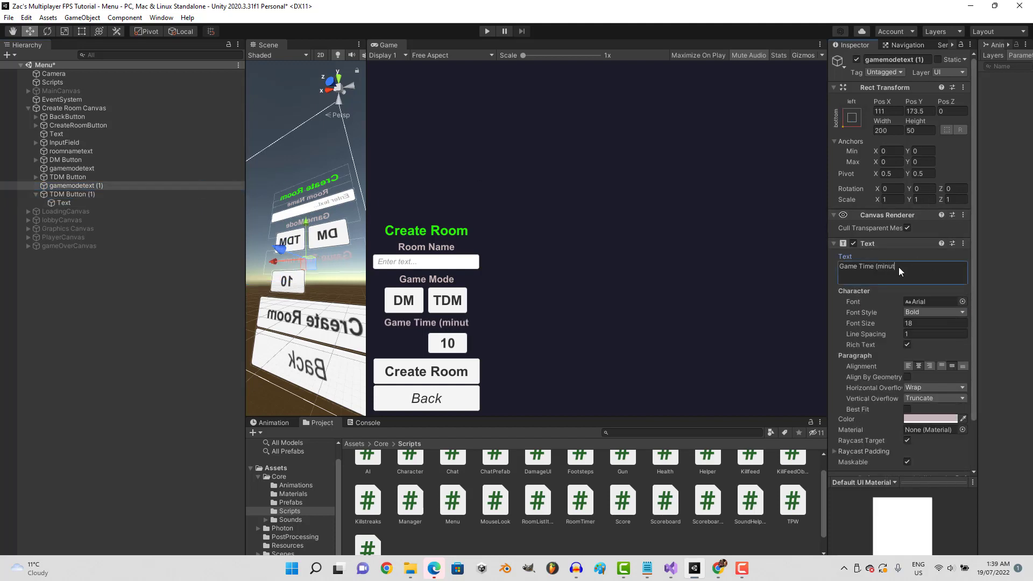
type("es?")
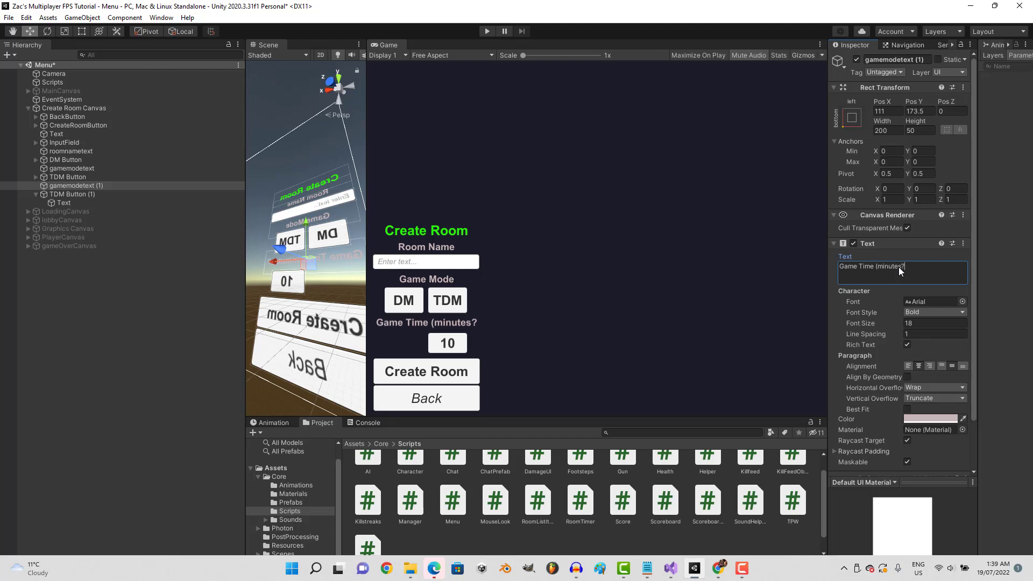
key("BackSpace")
type(")")
key("ctrl+s")
left_click(135, 196)
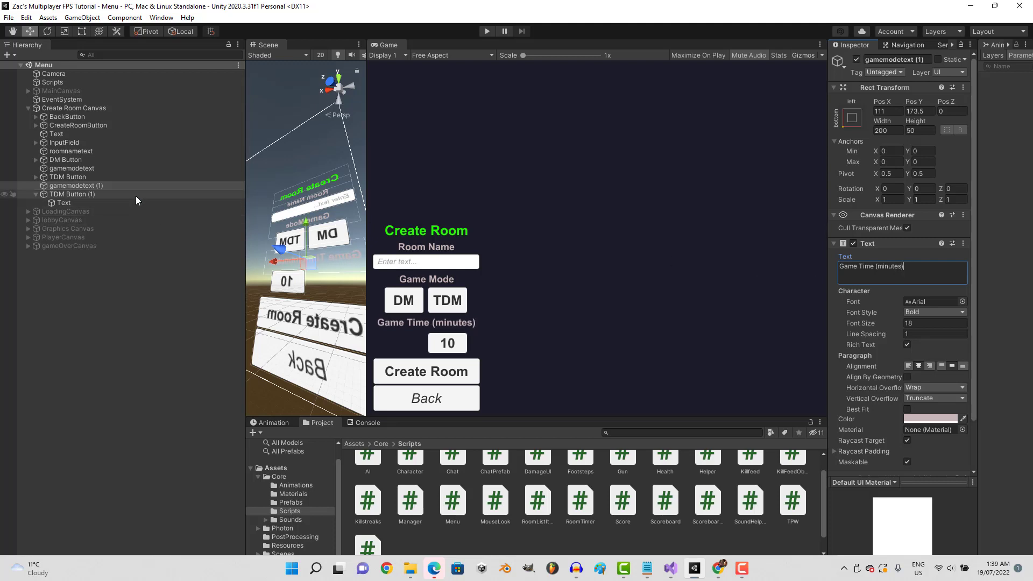
- Slide the copied button left to Pos X 55.6 and set its width to 50
left_click(130, 203)
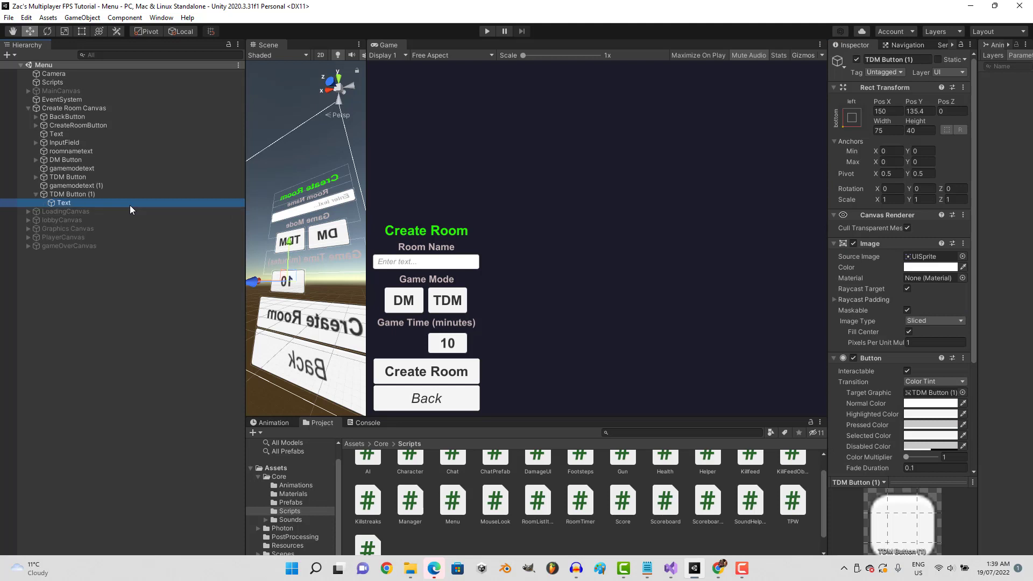
left_click(123, 195)
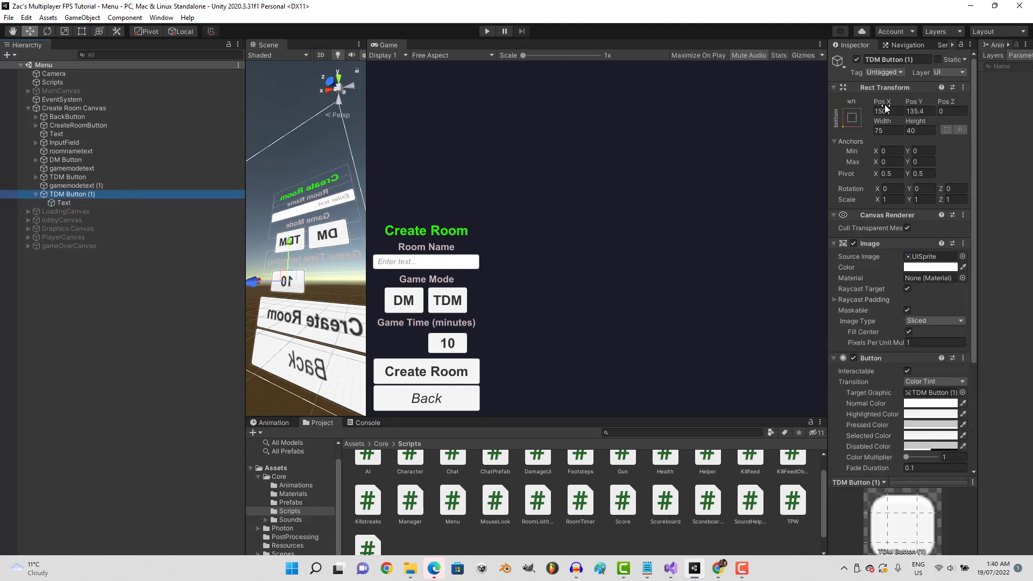
left_click_drag(878, 110, 764, 102)
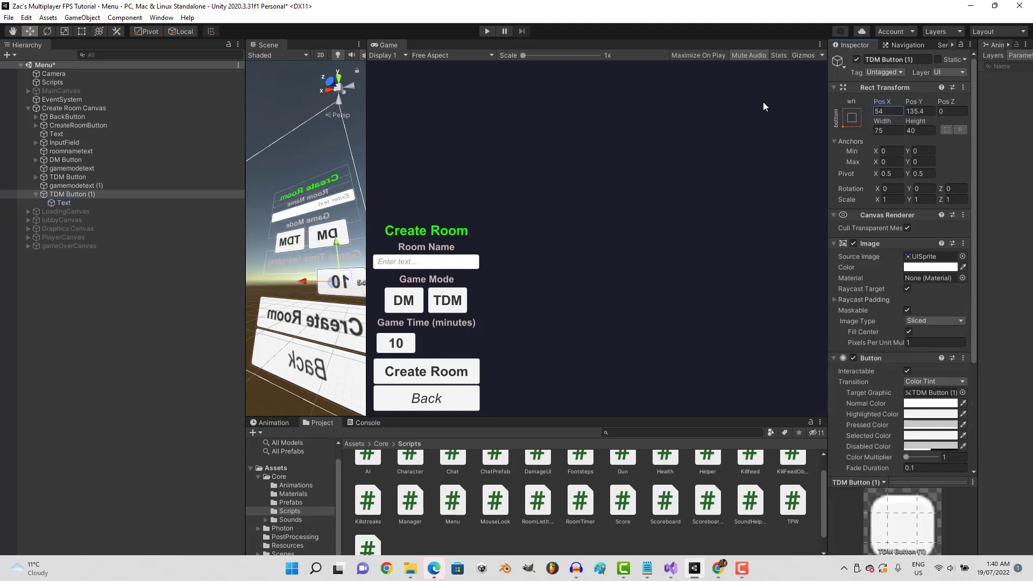
left_click(893, 132)
type("50")
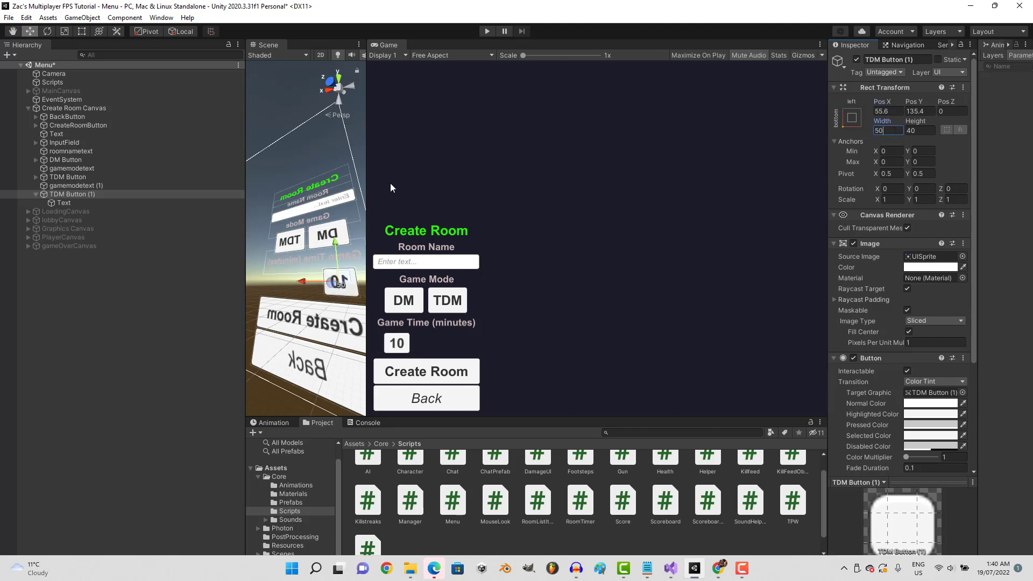
- Relabel the button 5, rename the object 5min, and duplicate it
left_click(110, 201)
double_click(867, 273)
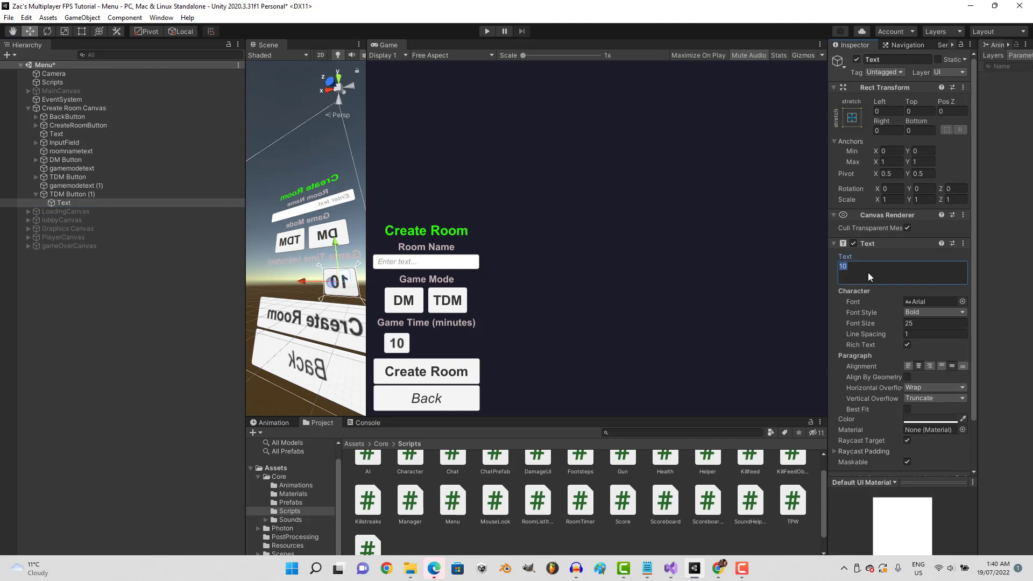
type("5")
left_click(144, 194)
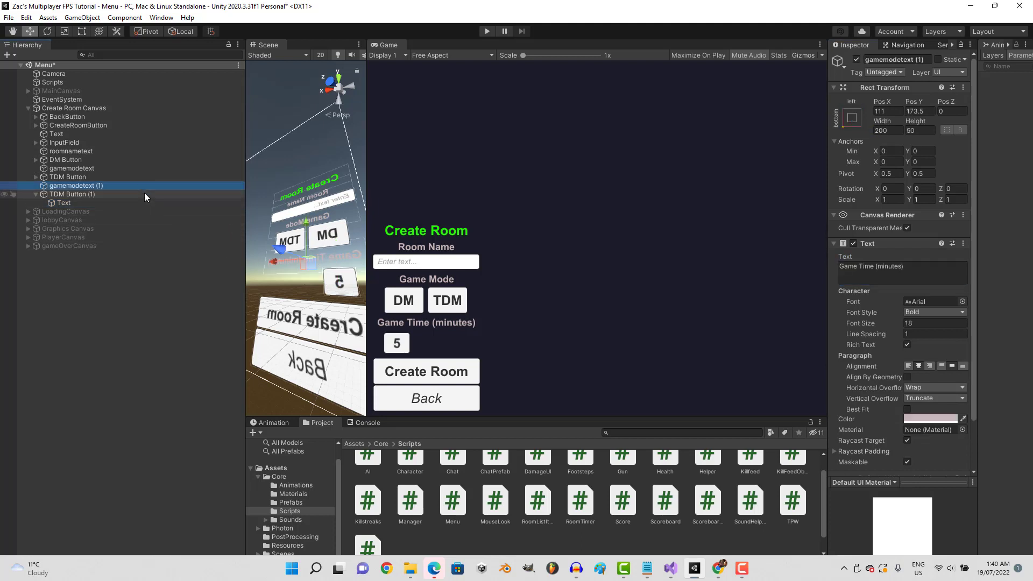
left_click(878, 60)
type("5min")
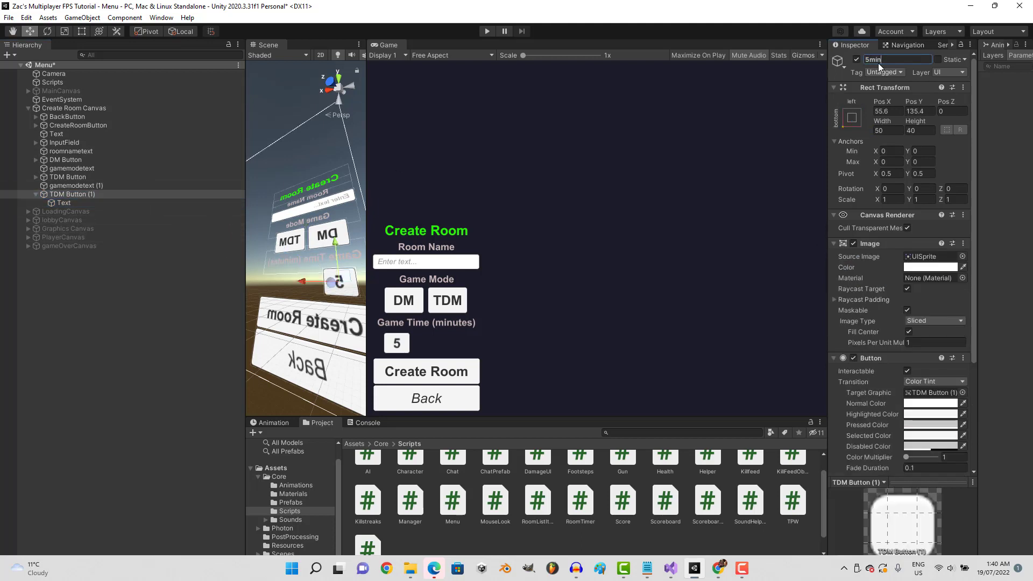
key("Return")
left_click(137, 193)
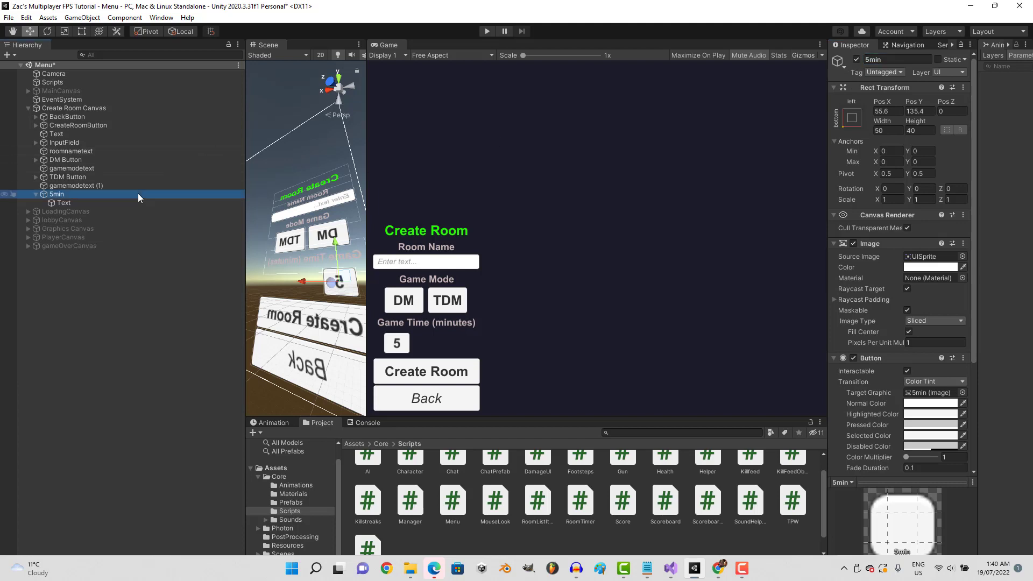
key("ctrl+d")
- Place the duplicate at Pos X 120, rename it 10min, and set its caption to 10
left_click_drag(892, 98, 981, 89)
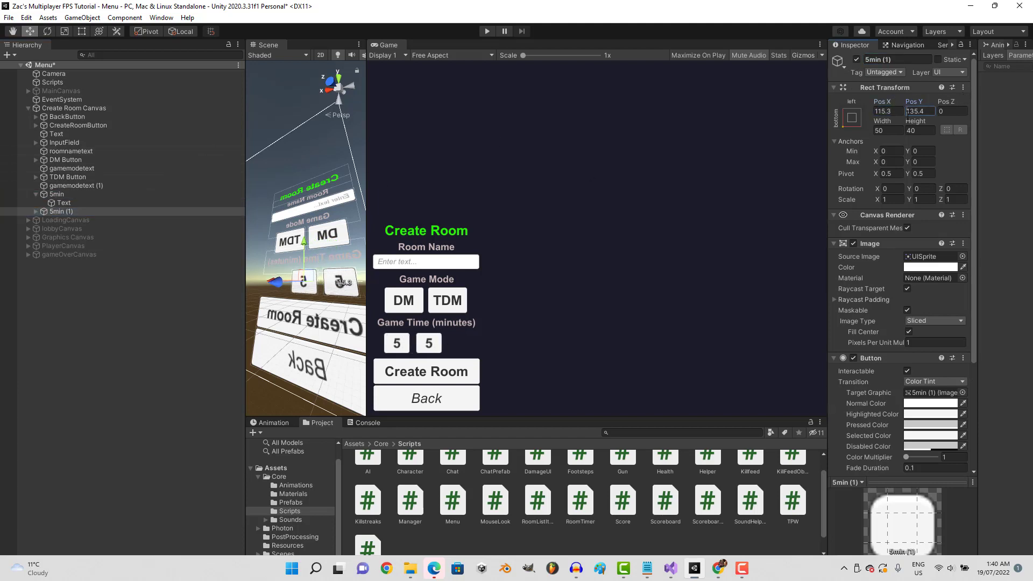
left_click(892, 113)
type("120")
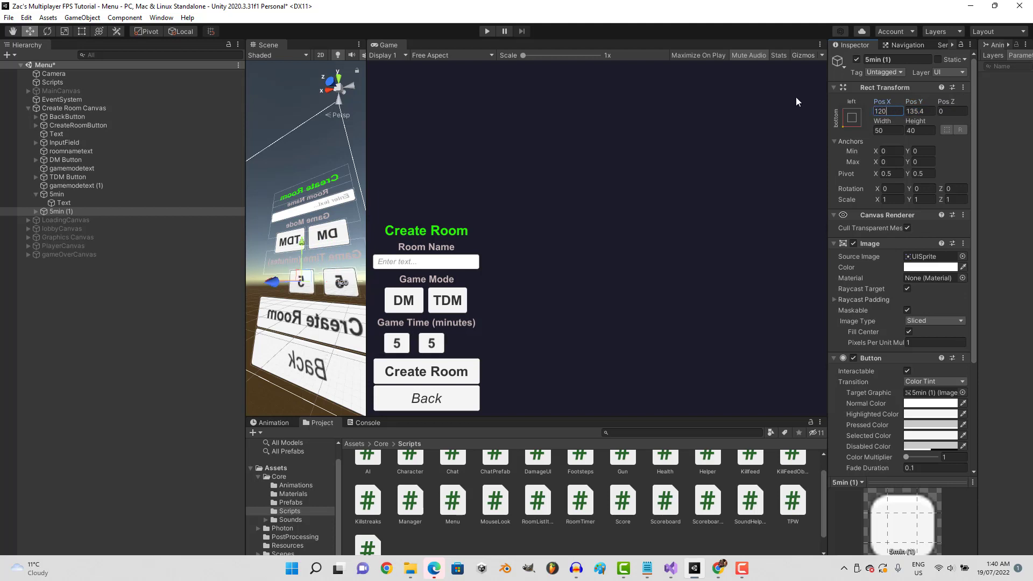
left_click(38, 213)
left_click(36, 212)
left_click(891, 59)
type("10")
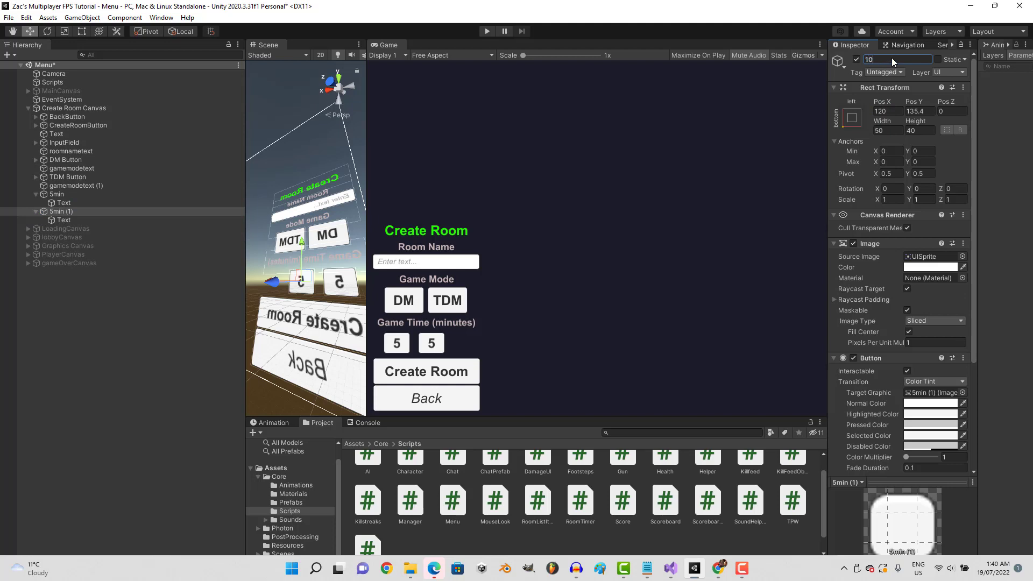
type("min")
key("Return")
left_click(99, 219)
left_click(889, 280)
type("1")
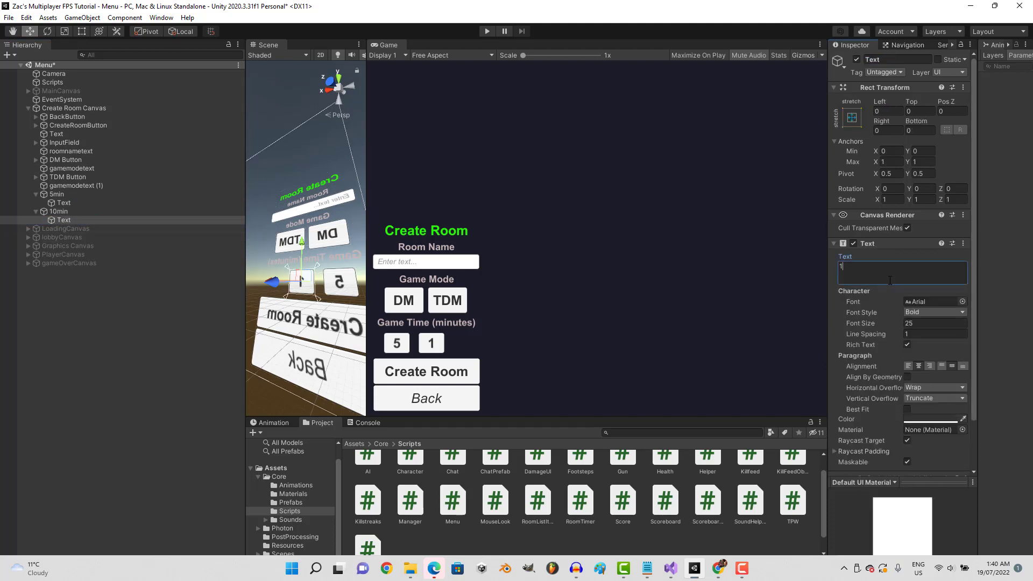
type("0")
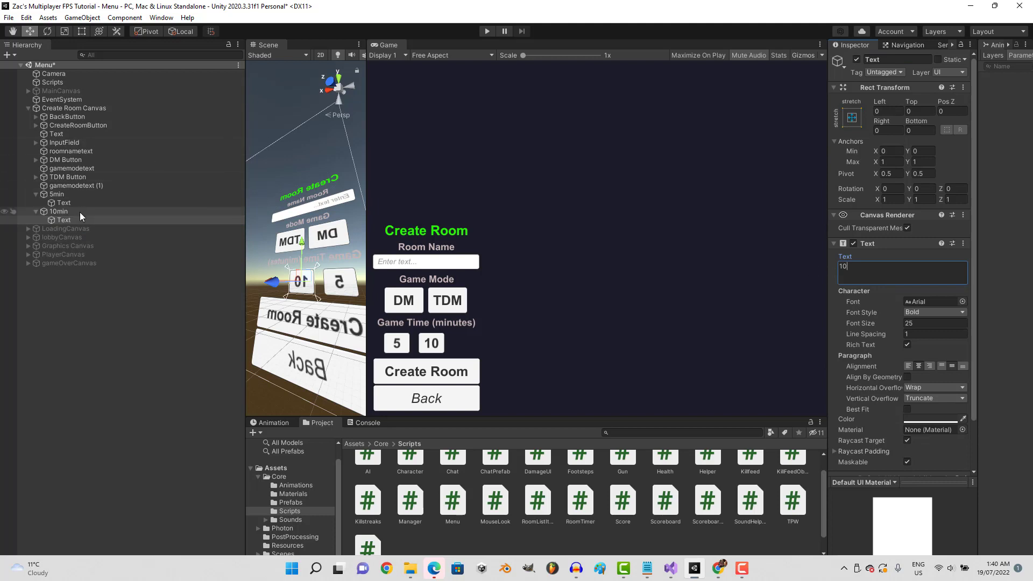
- Duplicate the 10min button and name the copy 20min
left_click(79, 212)
key("ctrl+d")
left_click(896, 62)
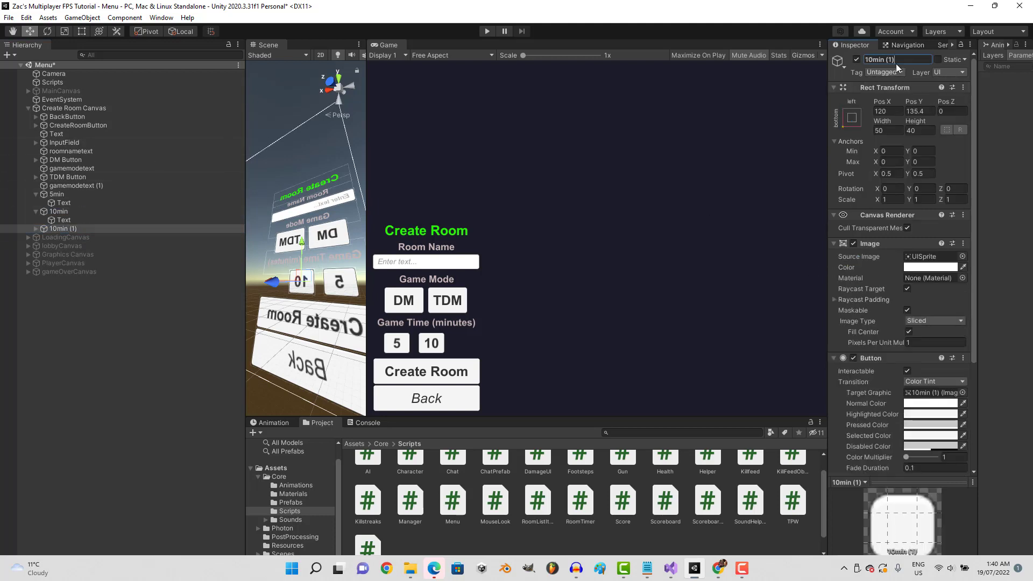
type("min")
key("Return")
left_click(81, 209)
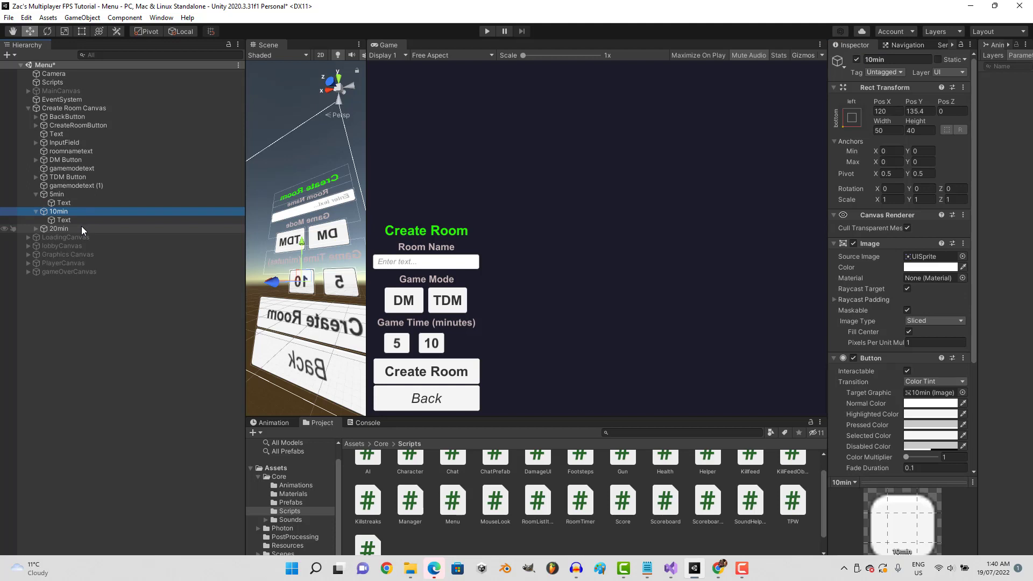
- Move 20min to Pos X 185, set its caption to 20, and save the Menu scene
left_click(81, 227)
left_click(885, 111)
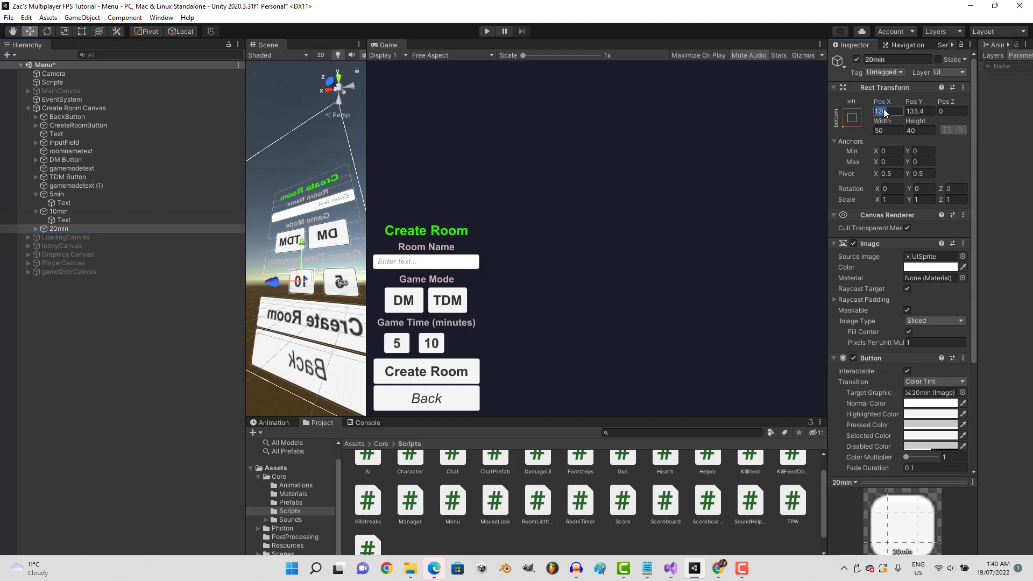
type("185")
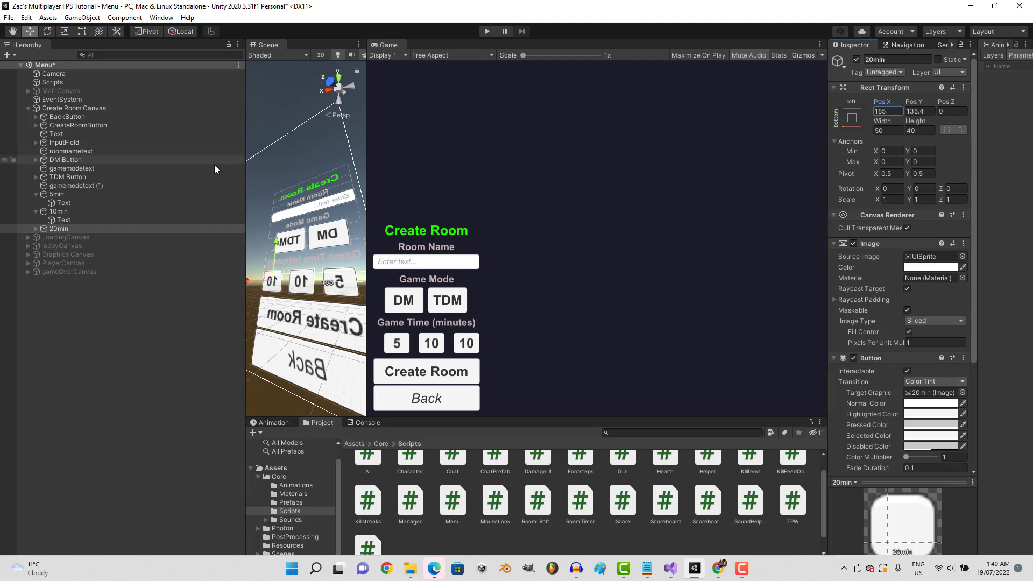
left_click(37, 230)
left_click(36, 229)
left_click(50, 237)
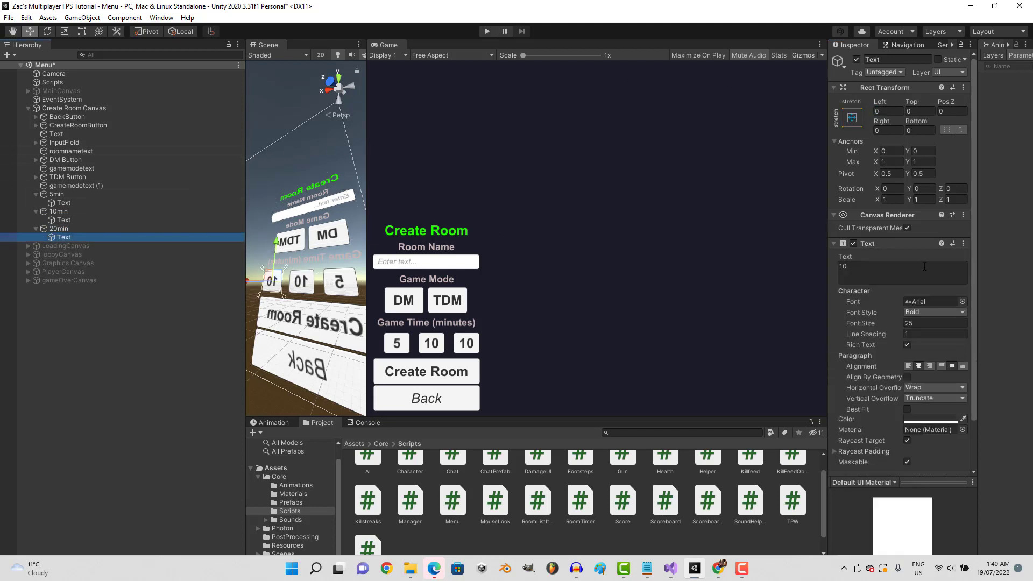
left_click(914, 276)
type("20")
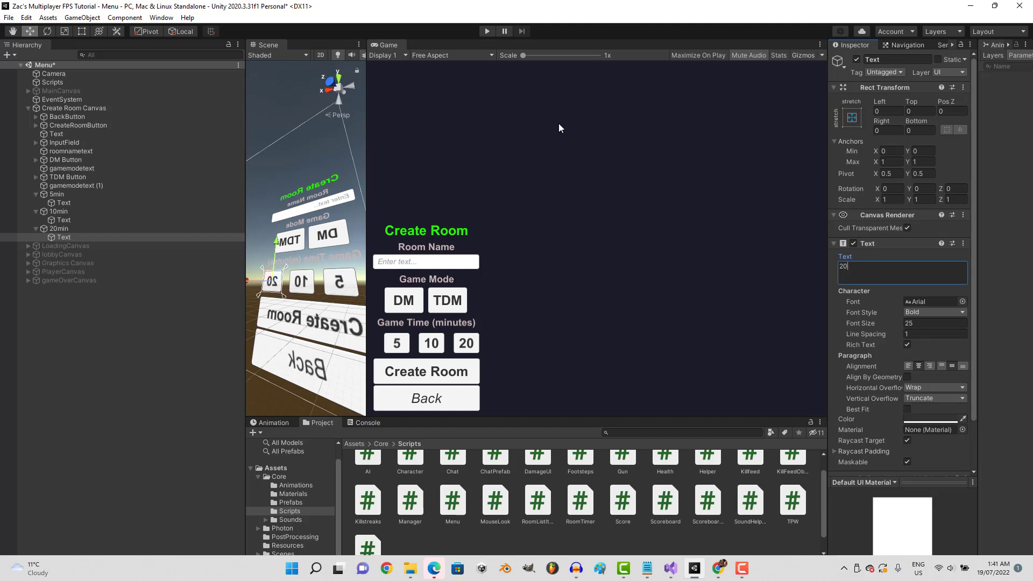
key("ctrl+s")
- In Menu.cs, change the random room's Time option from 30 to 600 and save
mouse_move(673, 564)
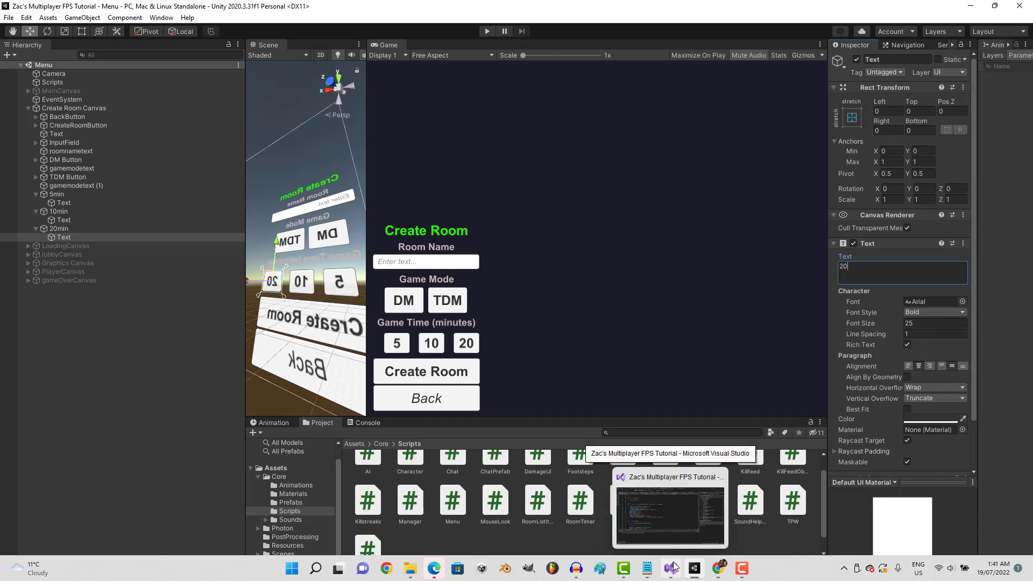
left_click(674, 566)
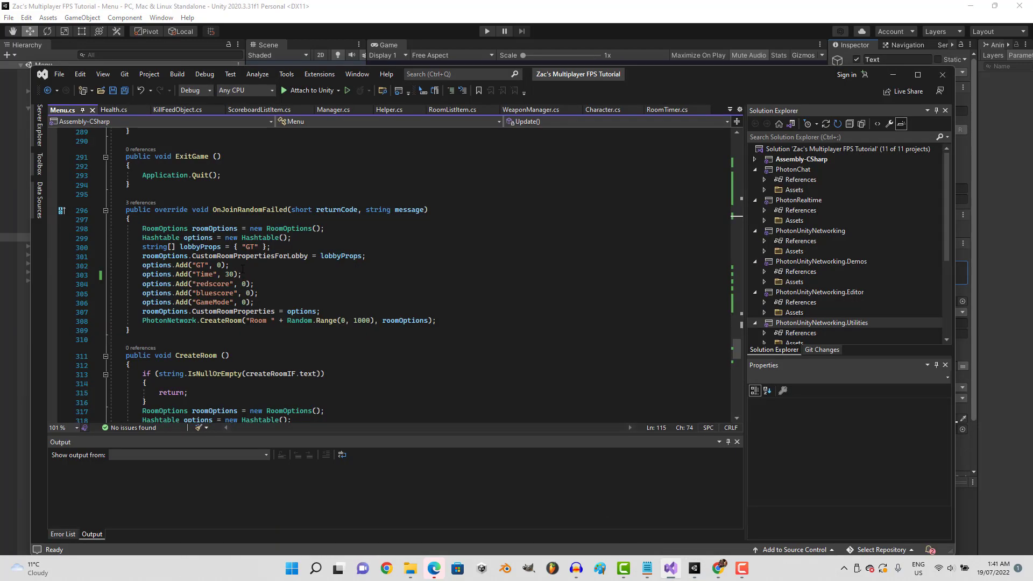
double_click(229, 274)
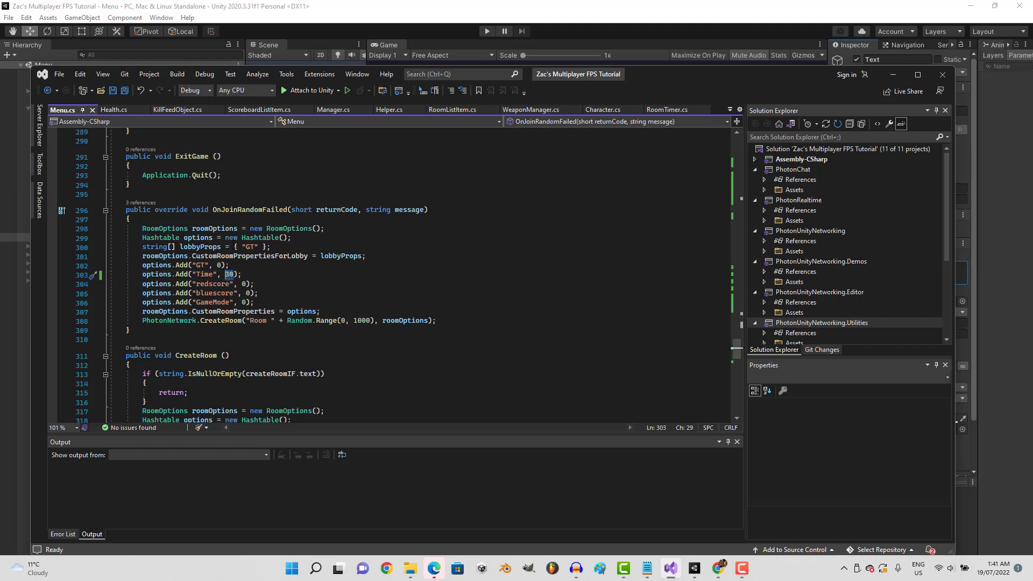
type("600")
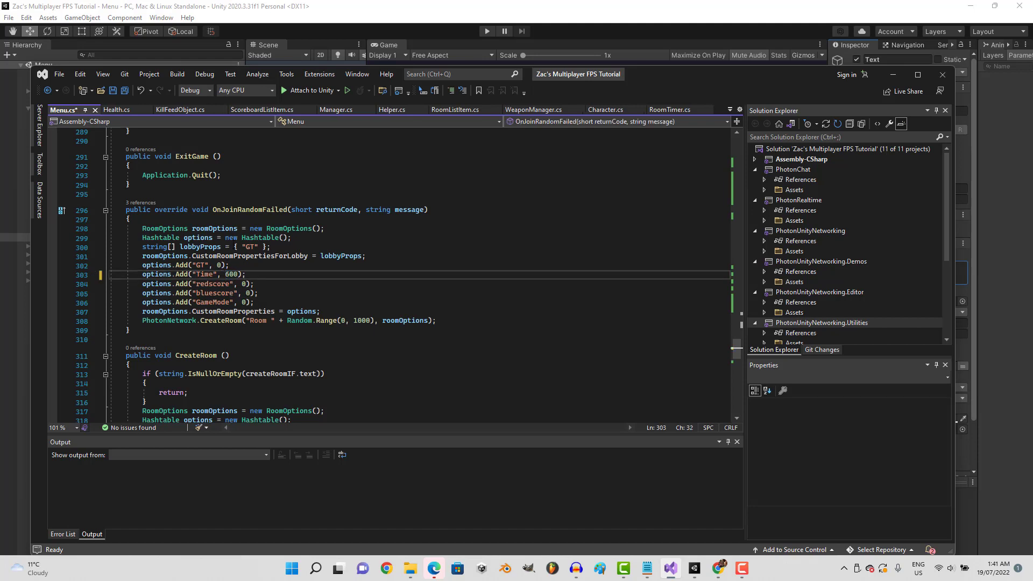
key("ctrl+s")
- Make CreateRoom's Time option use the time variable instead of 30
scroll(258, 251, "down", 5)
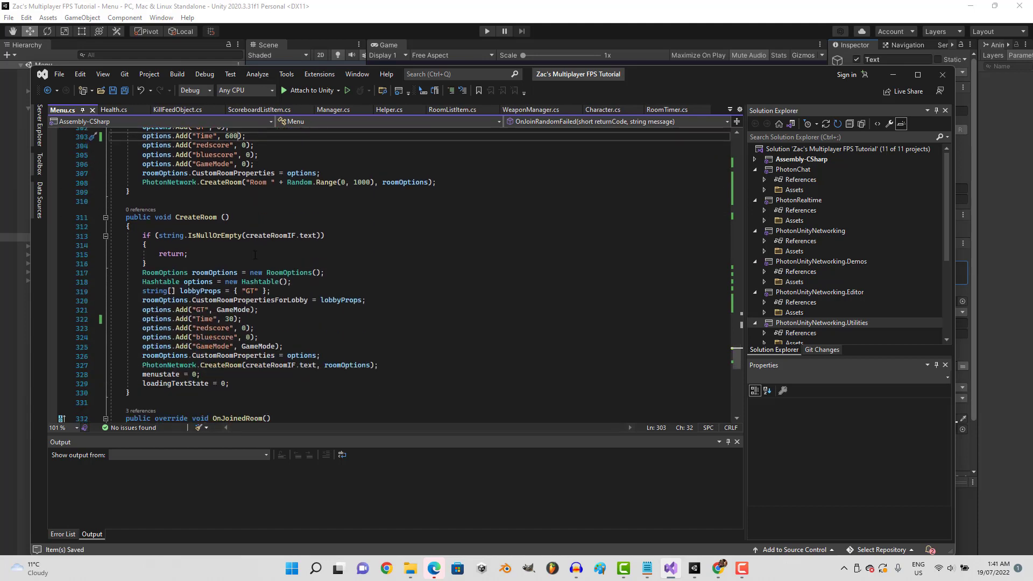
double_click(229, 319)
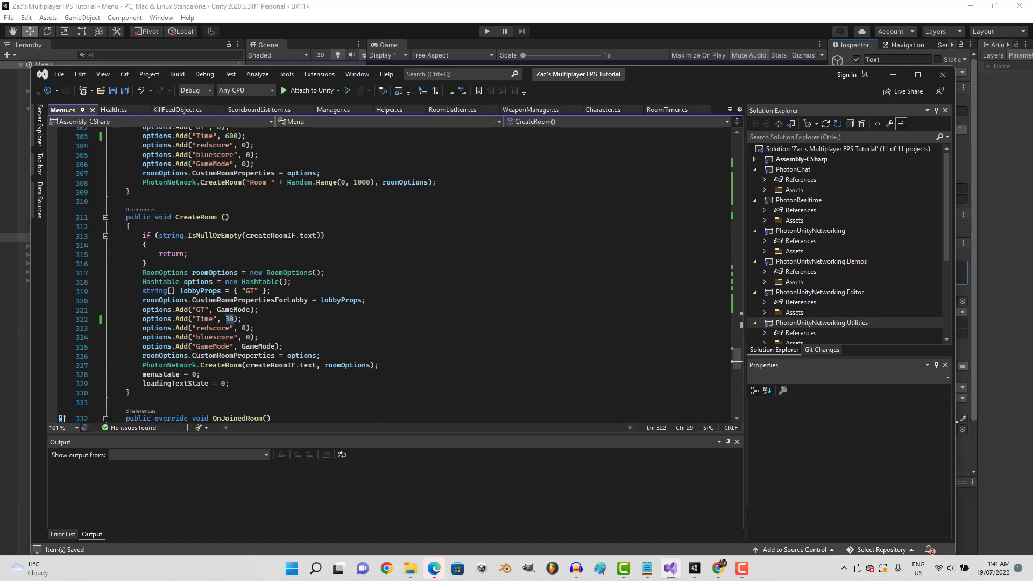
type("time")
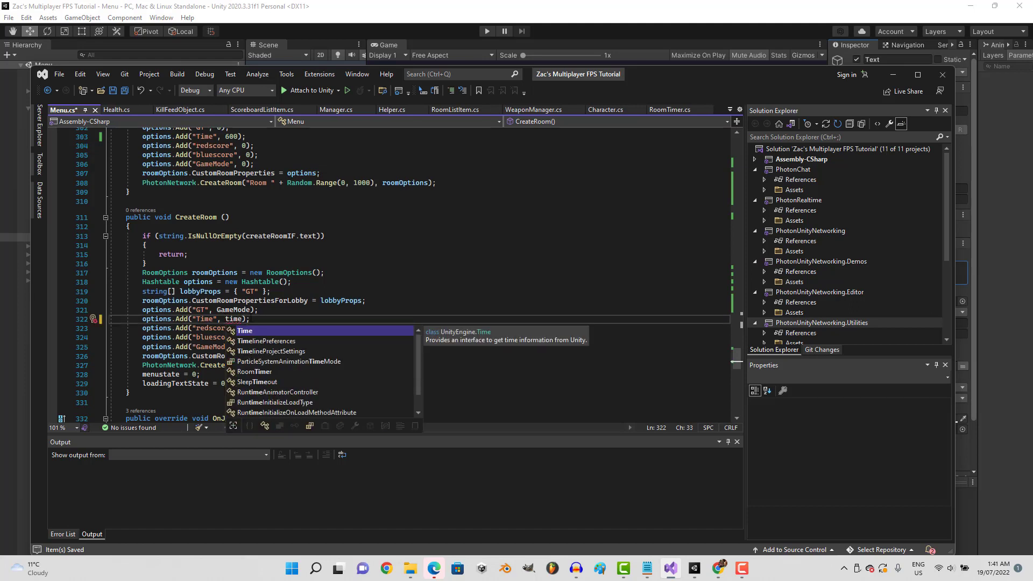
left_click(271, 320)
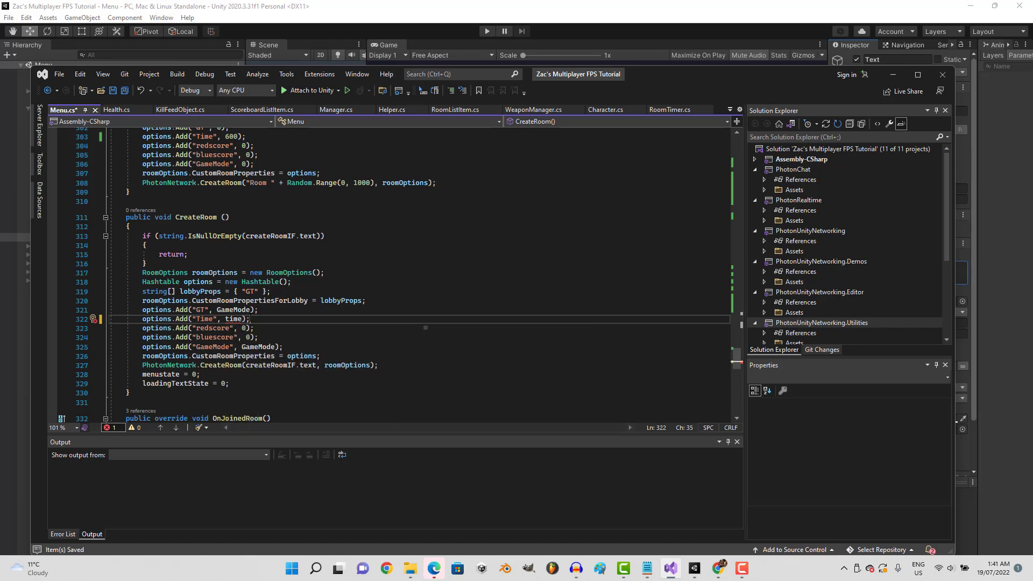
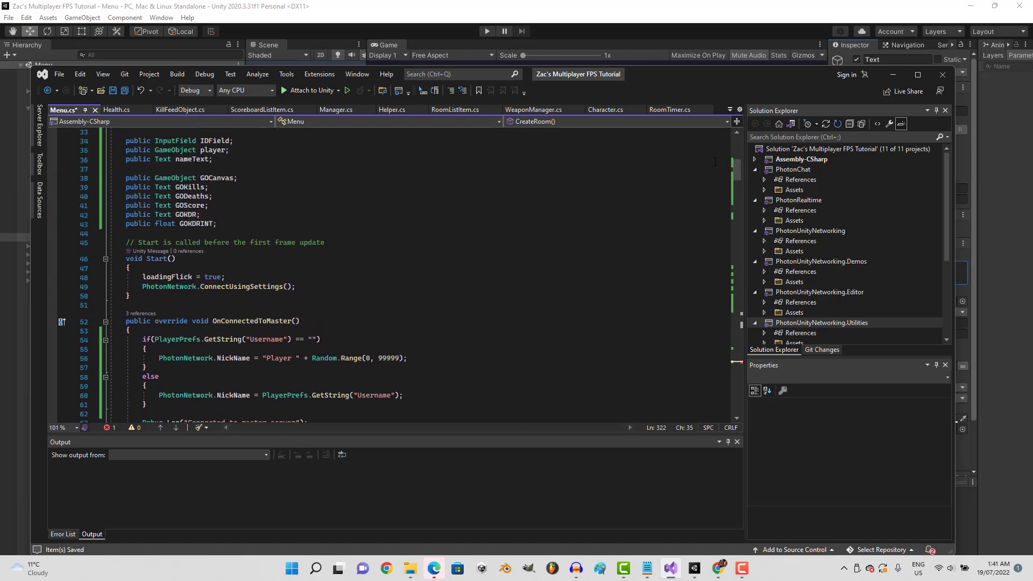
- Declare 'public int time;' and 'public int timeSelected;' below the GOKDRINT field in Menu.cs, then save
left_click(297, 225)
key("Return")
key("Return")
type("pub")
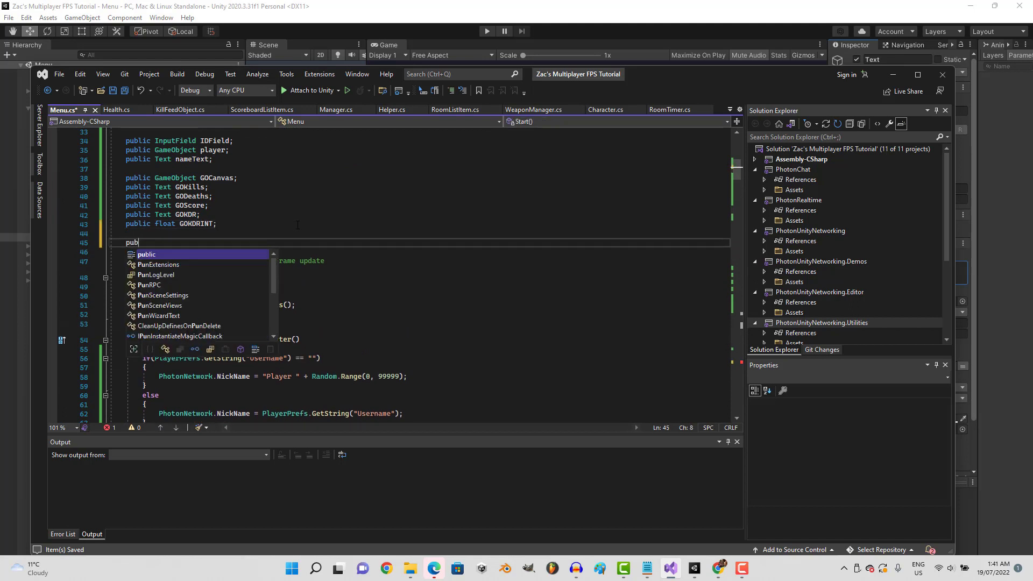
type("lic int time;")
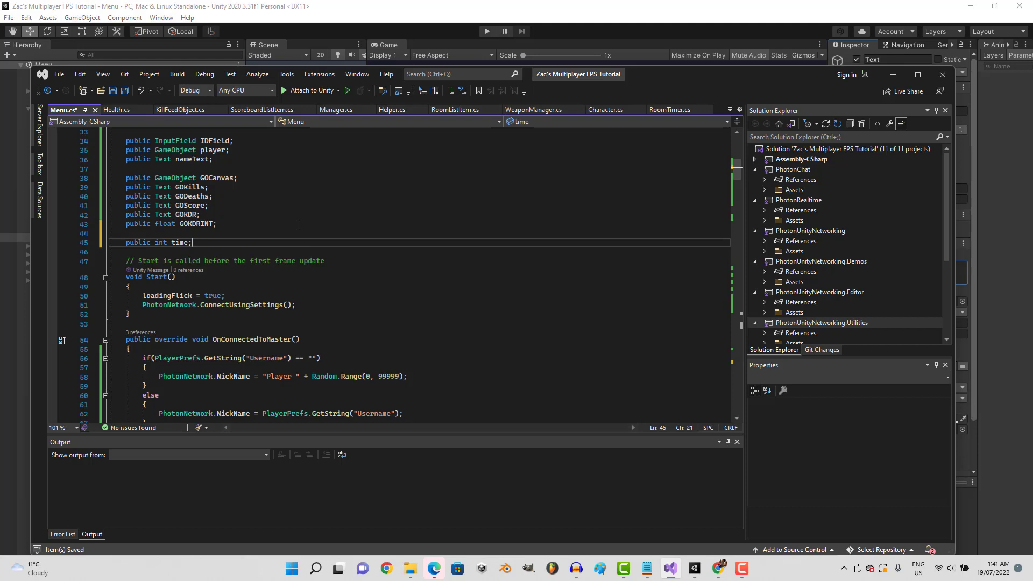
key("Return")
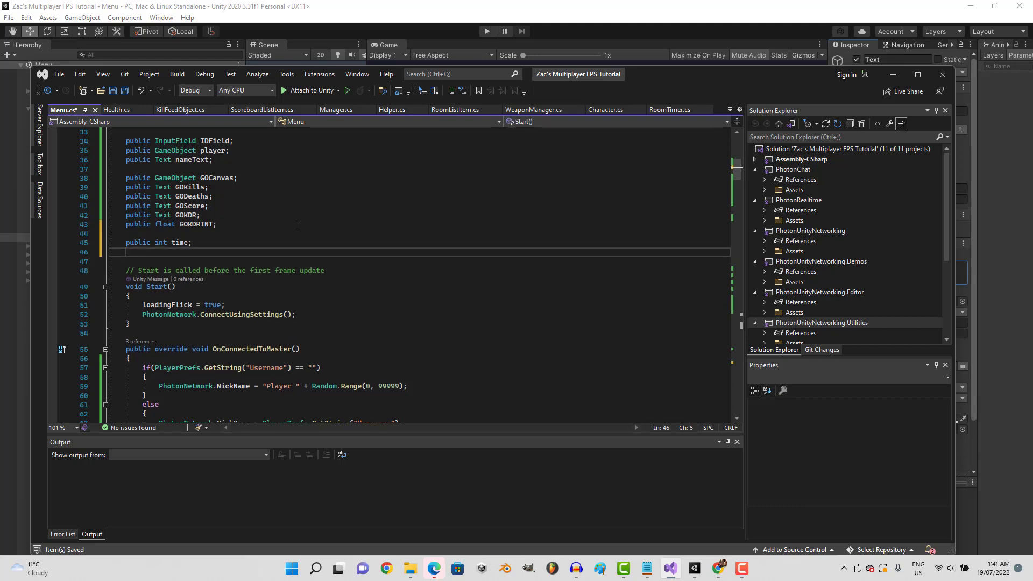
type("public int ")
type("timeSelected;")
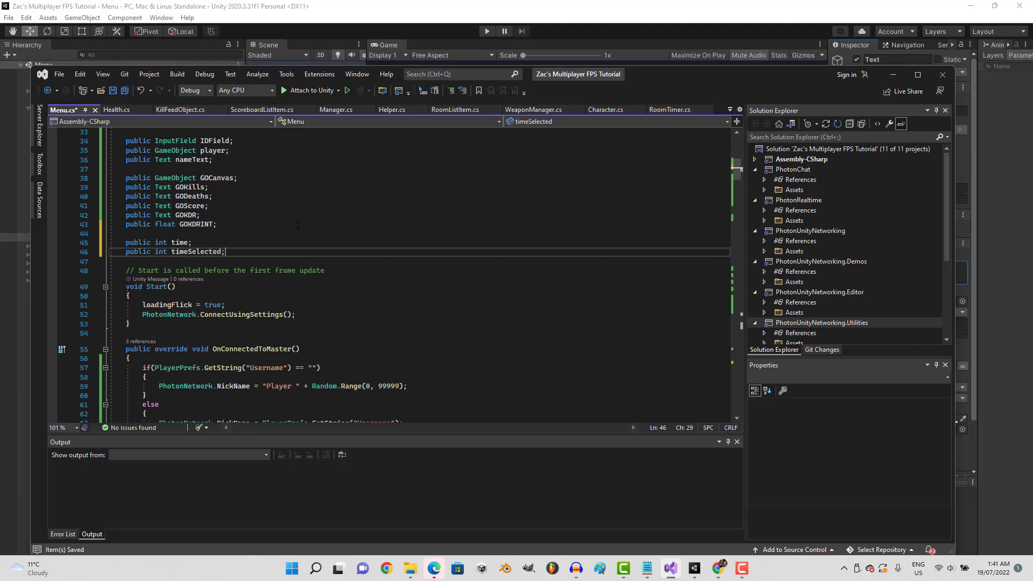
key("ctrl+s")
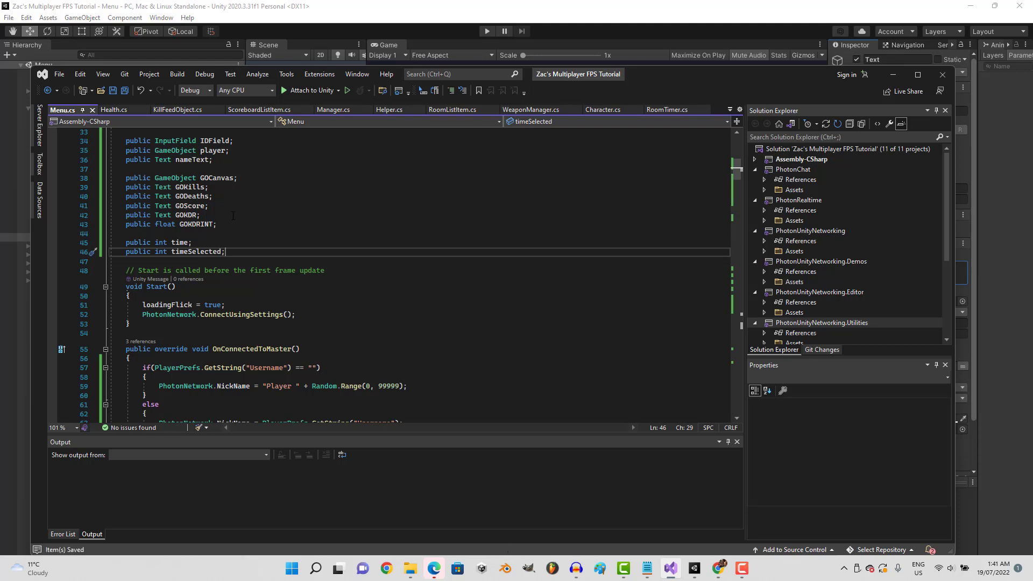
- Insert a blank line at the start of the Update() method body
scroll(245, 234, "down", 3)
scroll(239, 236, "down", 1)
scroll(234, 238, "down", 2)
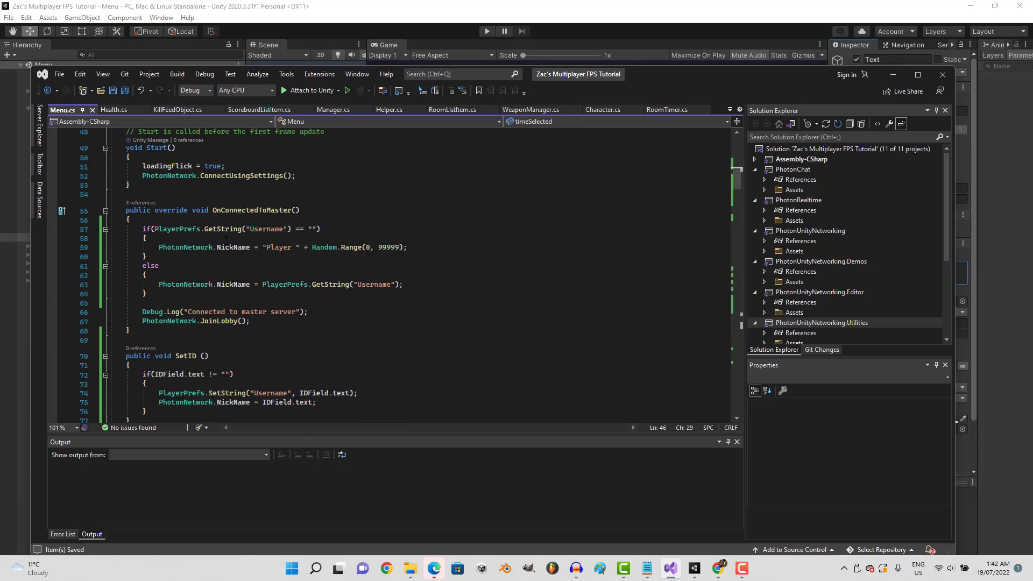
scroll(226, 242, "down", 6)
scroll(221, 245, "down", 7)
scroll(208, 254, "down", 3)
scroll(195, 264, "down", 2)
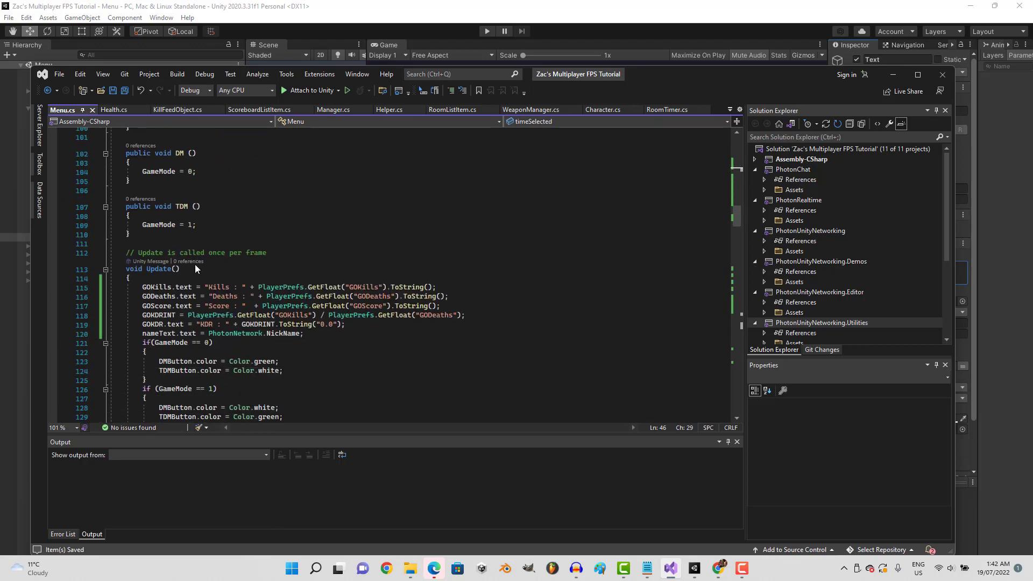
left_click(181, 278)
key("Return")
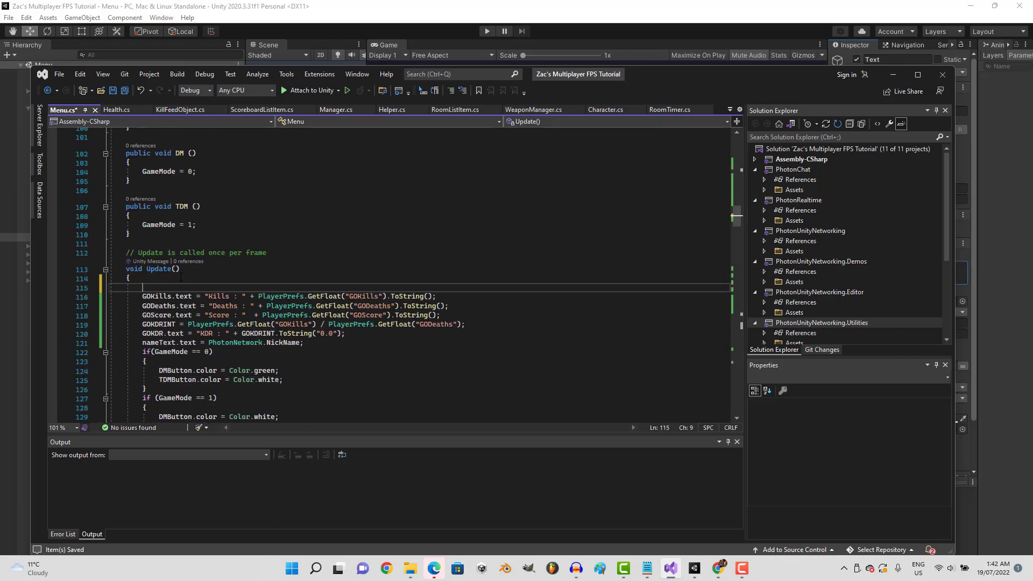
- Write 'if(timeSelected == 0)' there and expand it into an empty block
type("if(time")
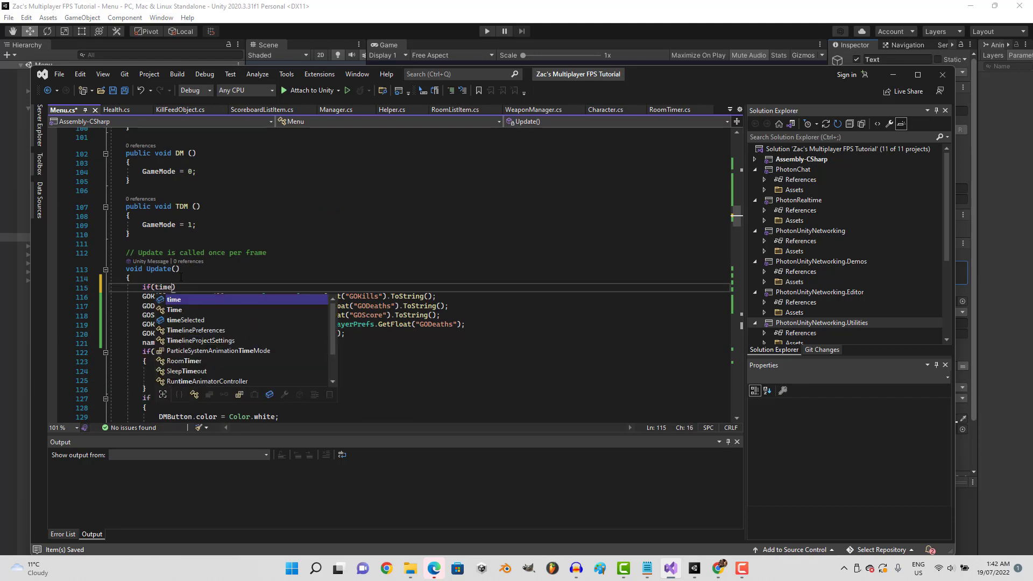
type("ds")
key("BackSpace")
key("BackSpace")
type("Se")
key("Tab")
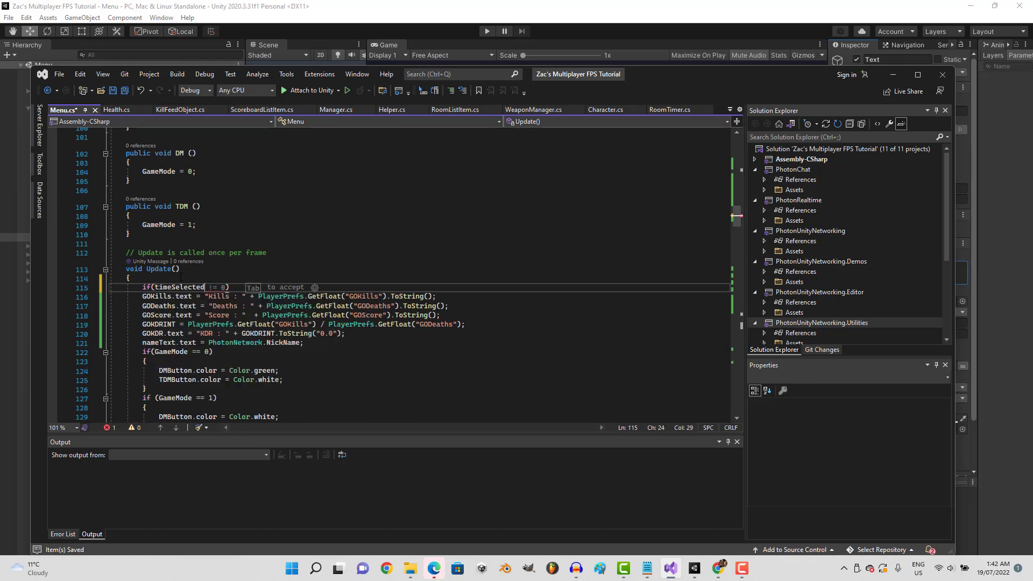
type("== 0) {")
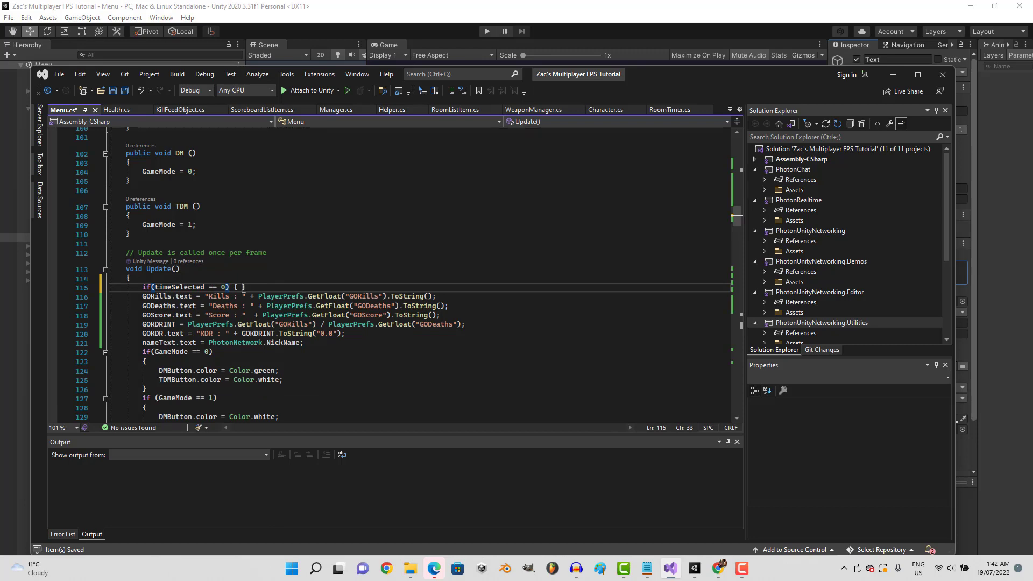
key("Return")
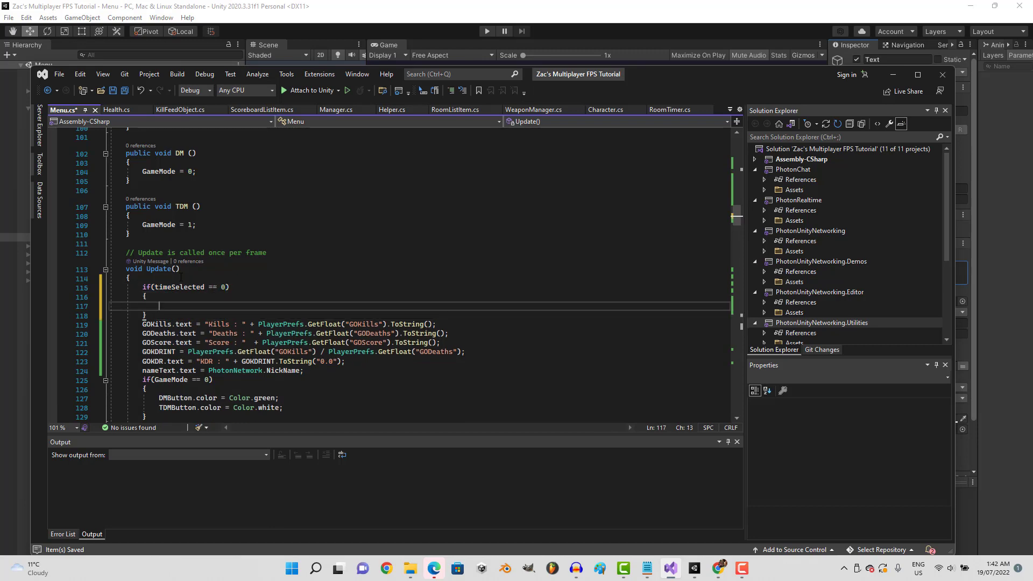
scroll(251, 262, "up", 7)
- Add a 'public Button mins5;' field below the timeSelected declaration
scroll(250, 263, "up", 8)
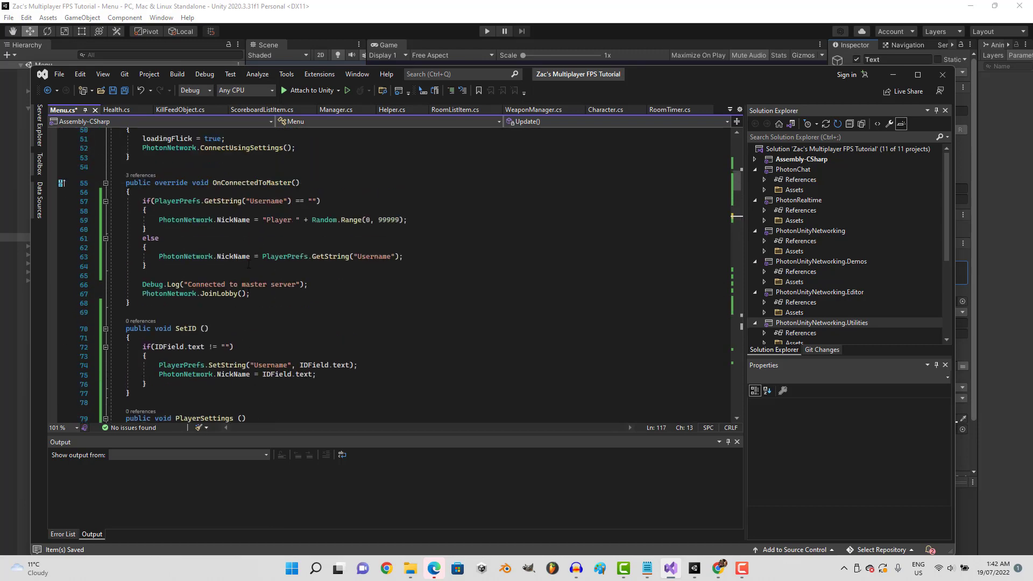
scroll(249, 264, "up", 8)
left_click(243, 302)
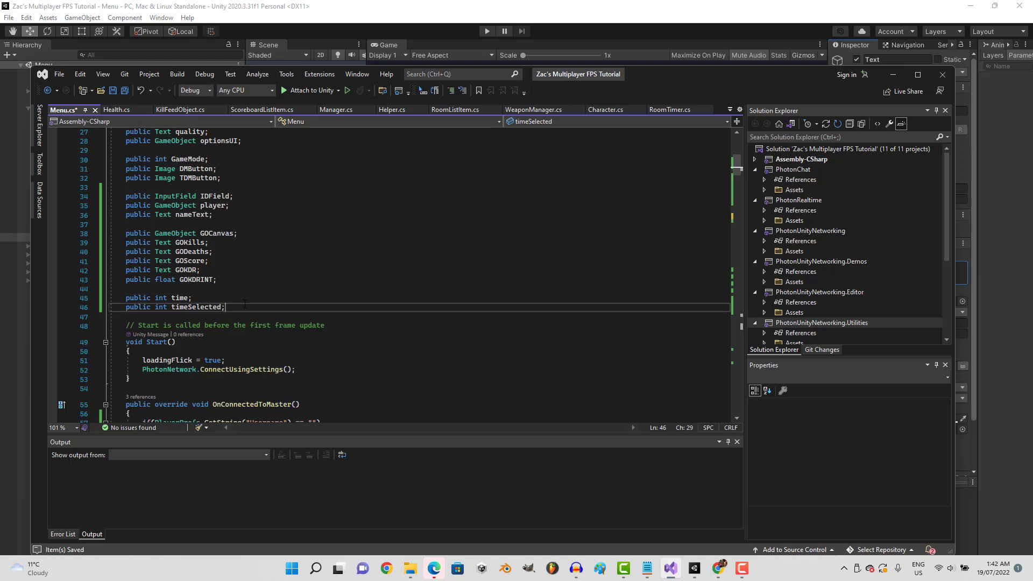
key("Return")
type("public ")
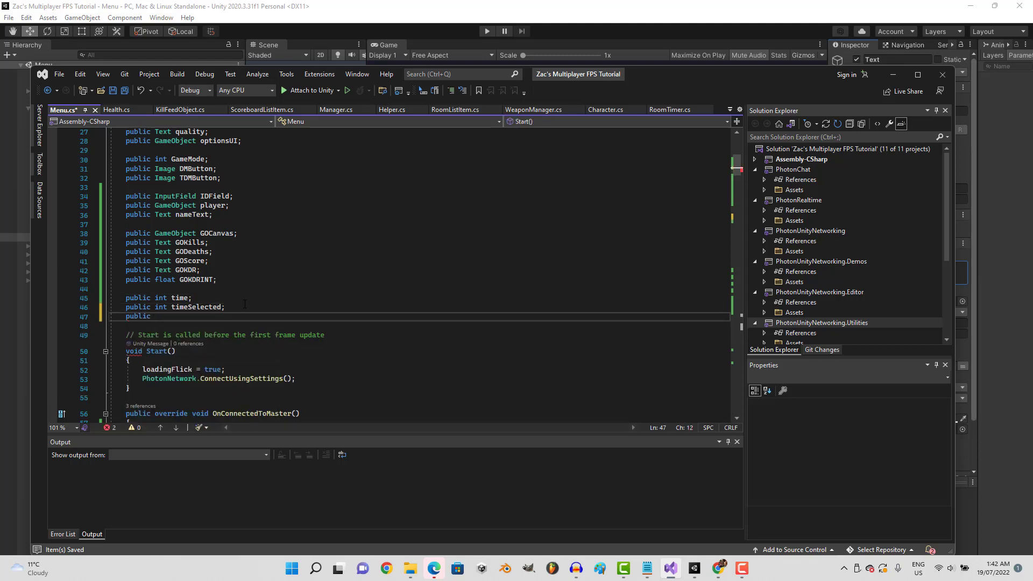
type("Button ")
type("5")
type("But")
key("BackSpace")
key("BackSpace")
type("Button5")
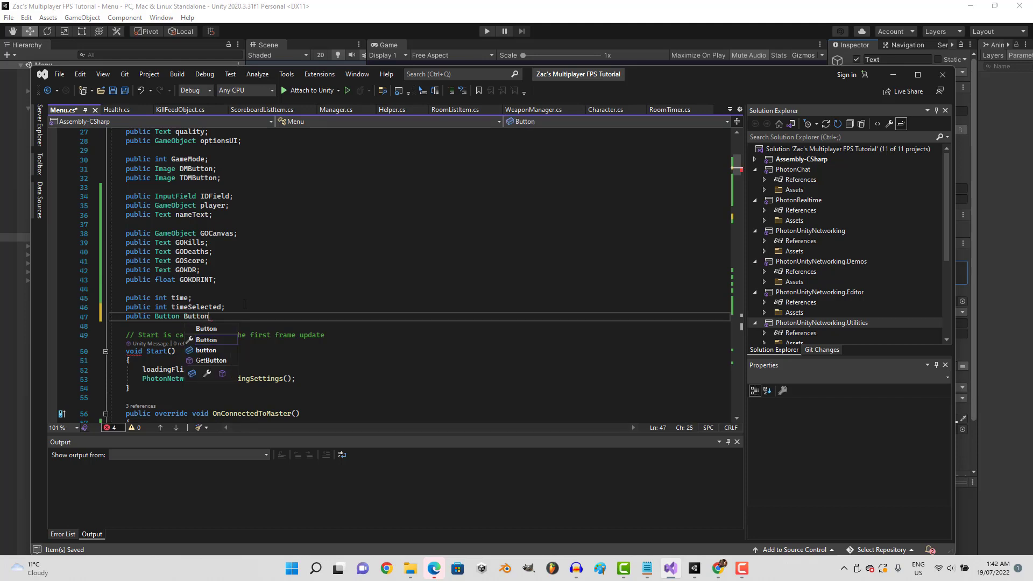
key("Escape")
key("BackSpace")
key("BackSpace")
key("BackSpace")
key("BackSpace")
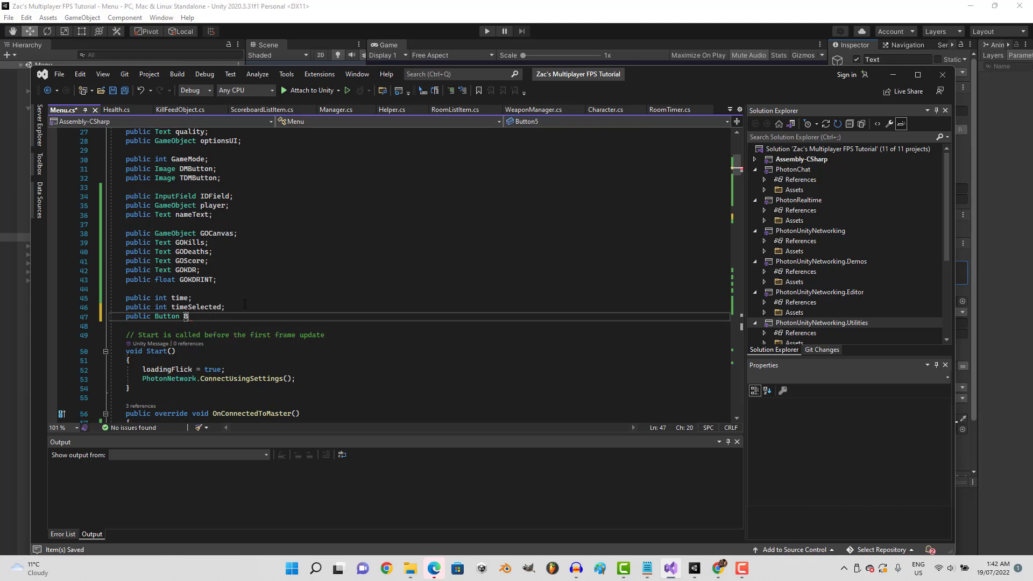
type("min;")
key("Return")
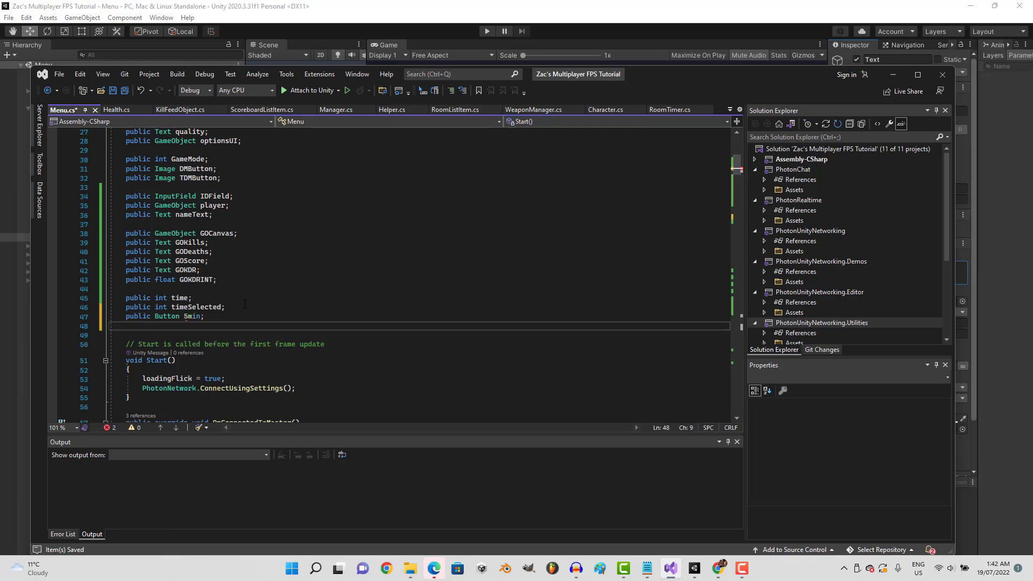
key("BackSpace")
key("BackSpace")
key("BackSpace")
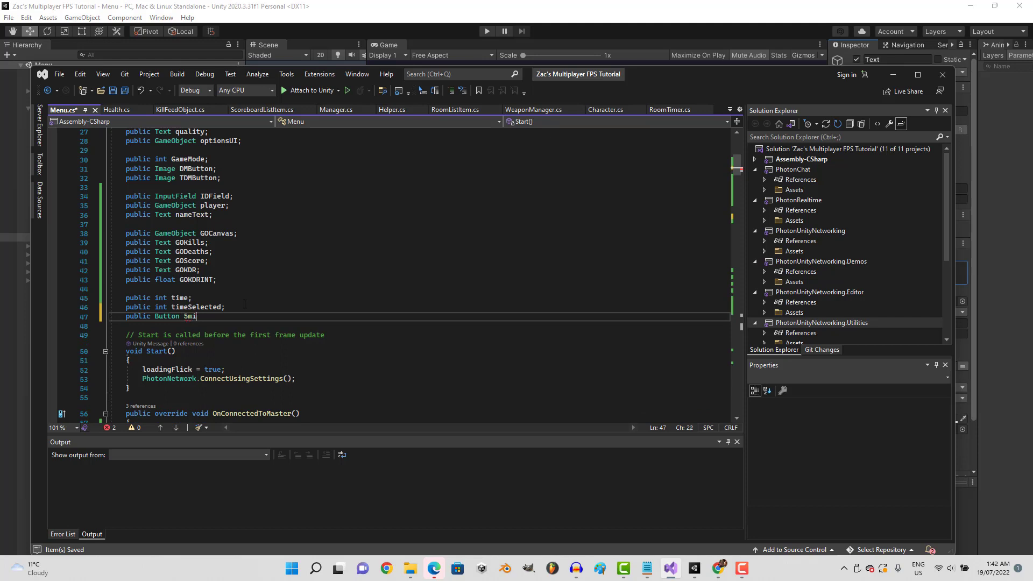
type("l")
key("Return")
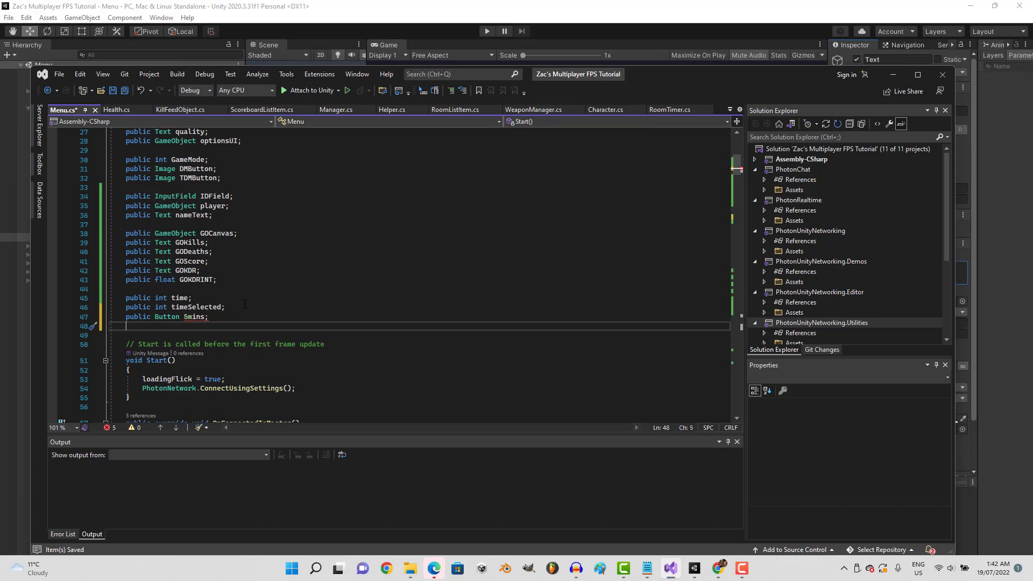
key("BackSpace")
key("BackSpace")
key("BackSpace")
key("BackSpace")
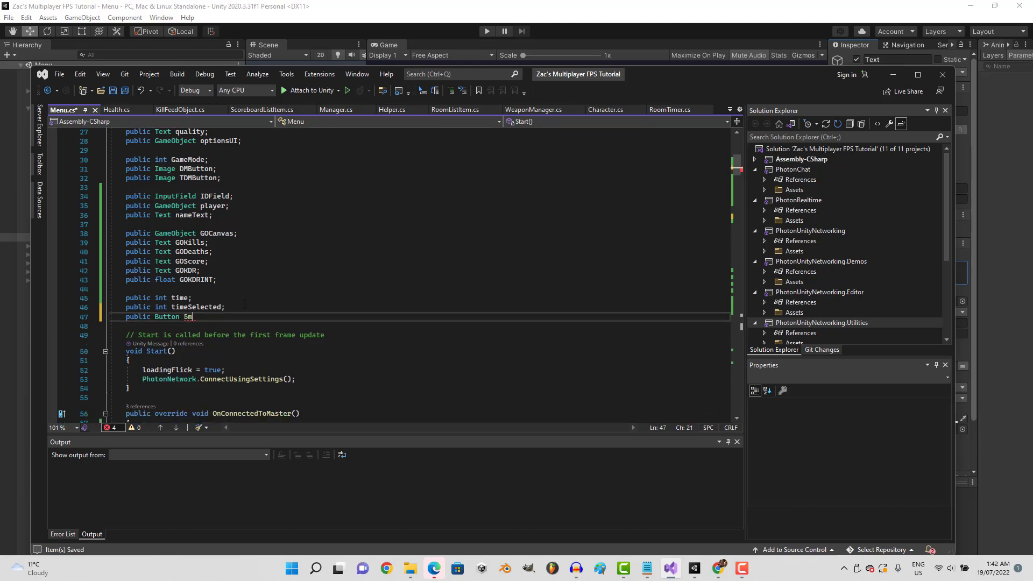
type("mins5;")
- Add 'public Button mins10;' and 'public Button mins20;' fields, then save Menu.cs
key("Return")
type("public ")
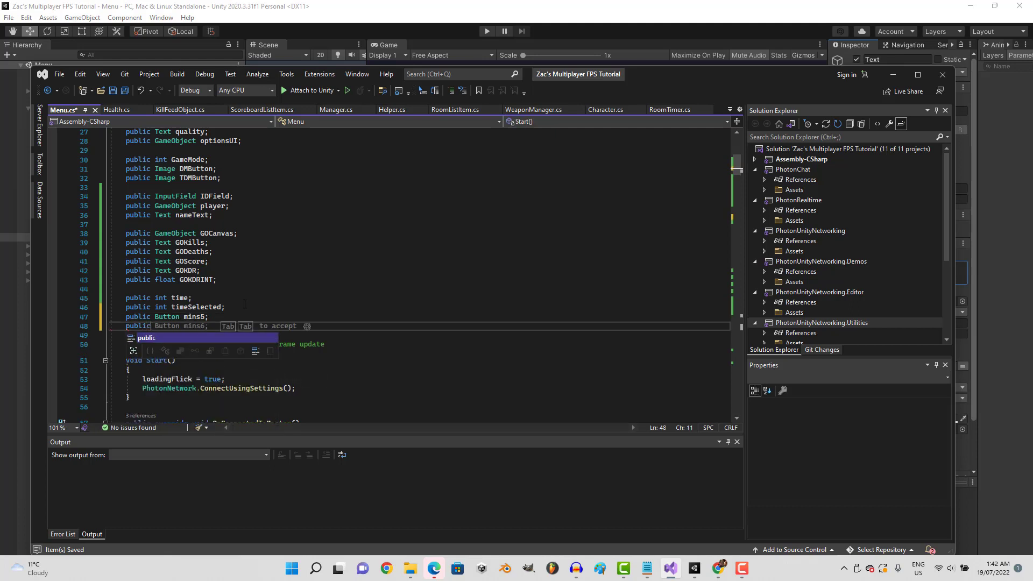
type("Buttonm")
key("BackSpace")
type("m")
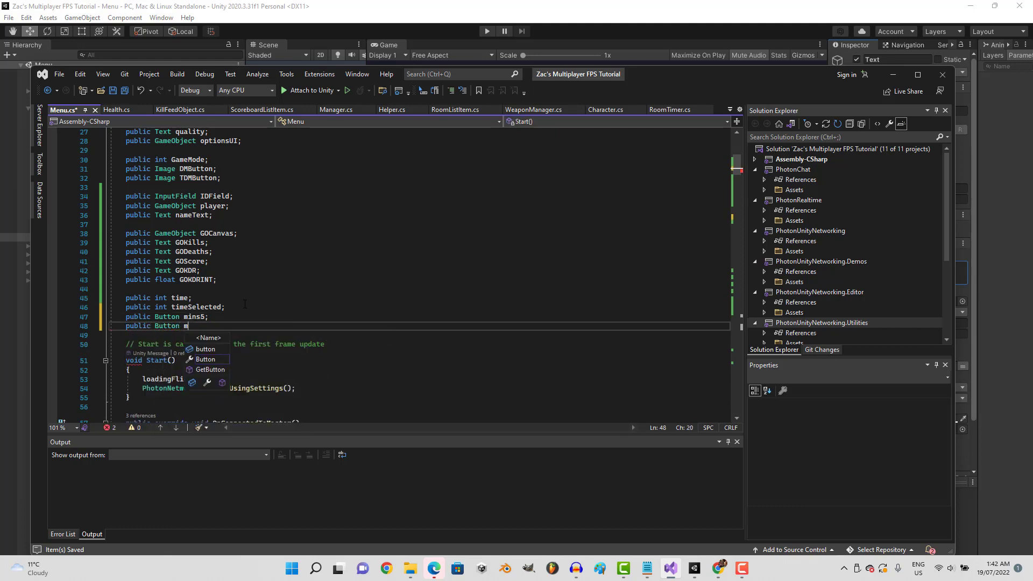
type("ins10l")
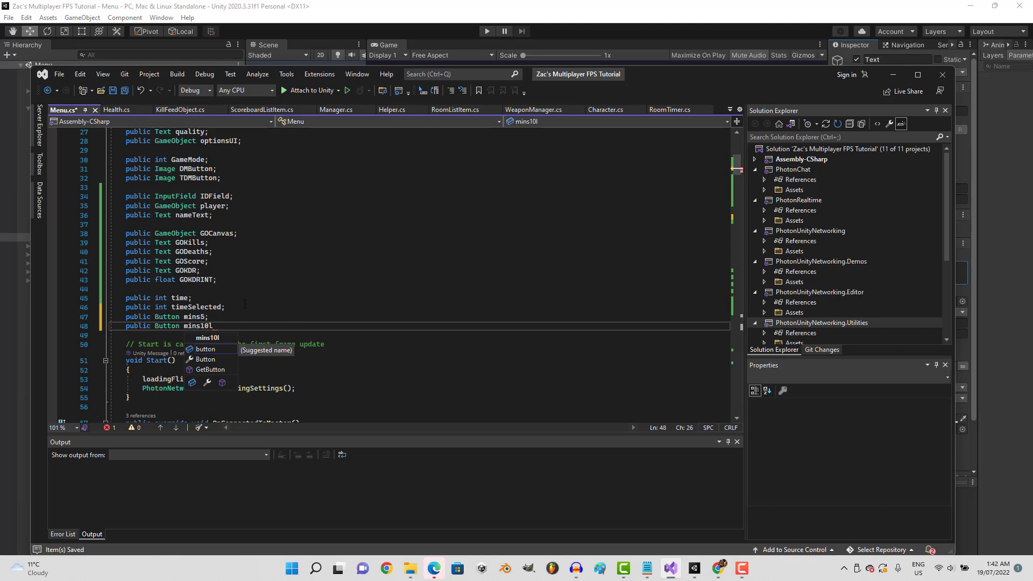
key("BackSpace")
type(";")
key("Return")
type("pub")
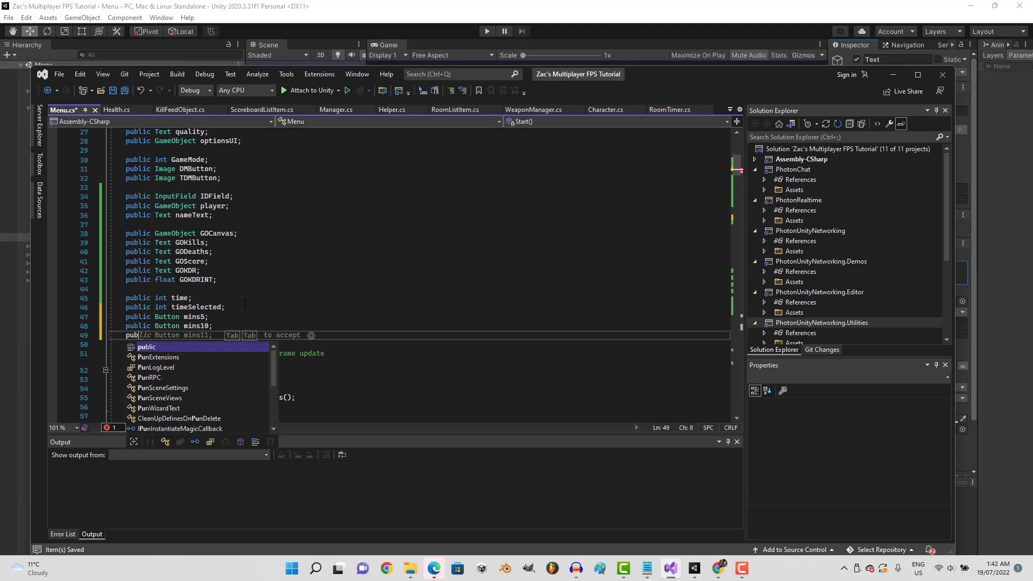
type("lic Button mi")
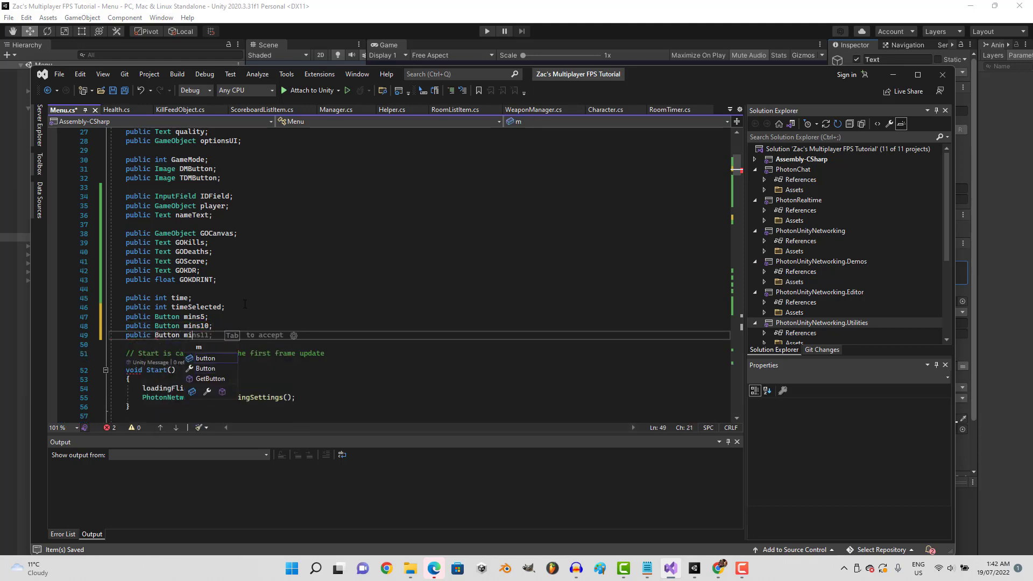
type("ns20")
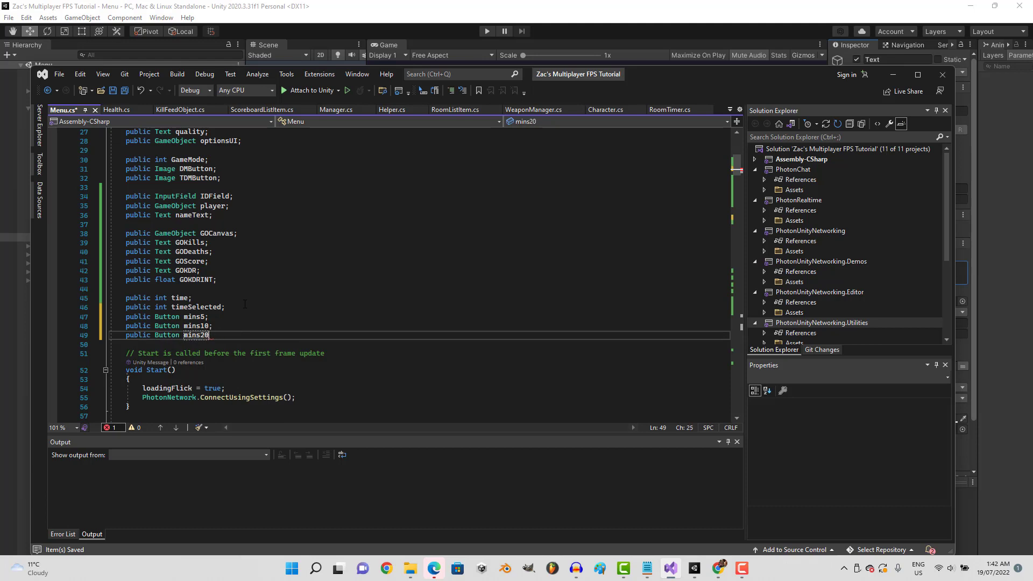
type(";")
key("ctrl+s")
- Set 'timeSelected = 1;' in Start() after ConnectUsingSettings and save
scroll(245, 304, "down", 1)
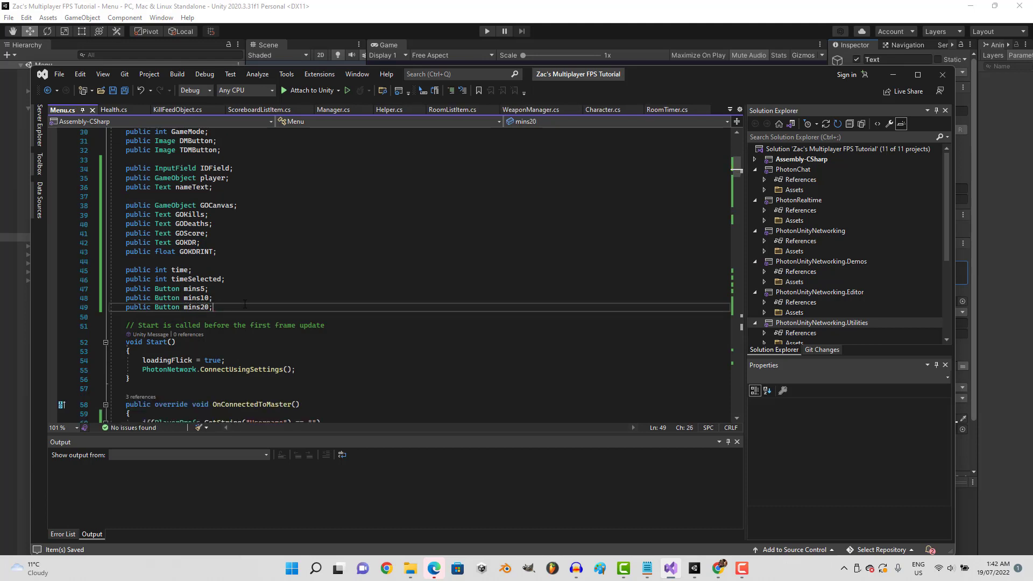
left_click(306, 370)
key("Return")
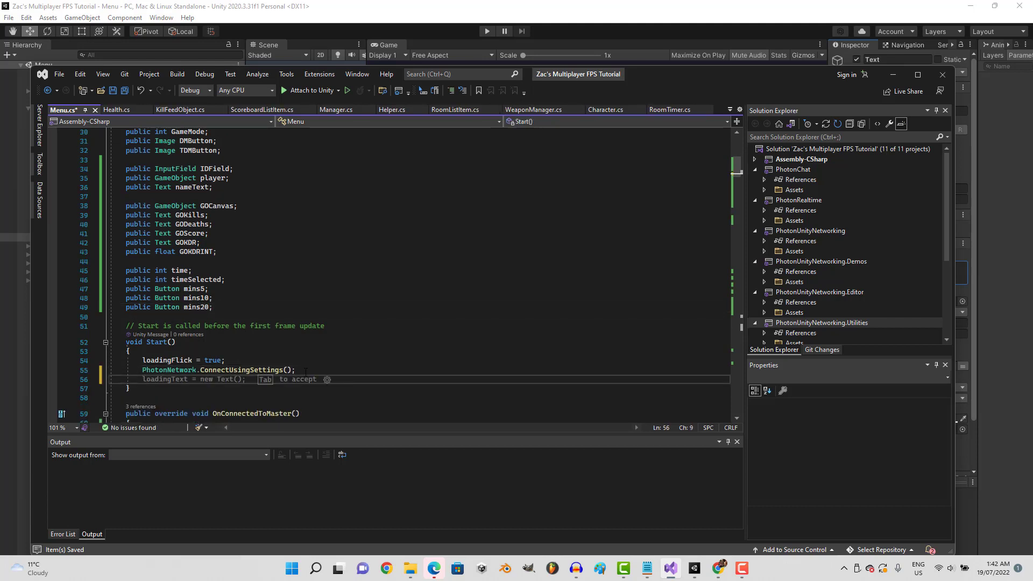
type("timeS")
key("Tab")
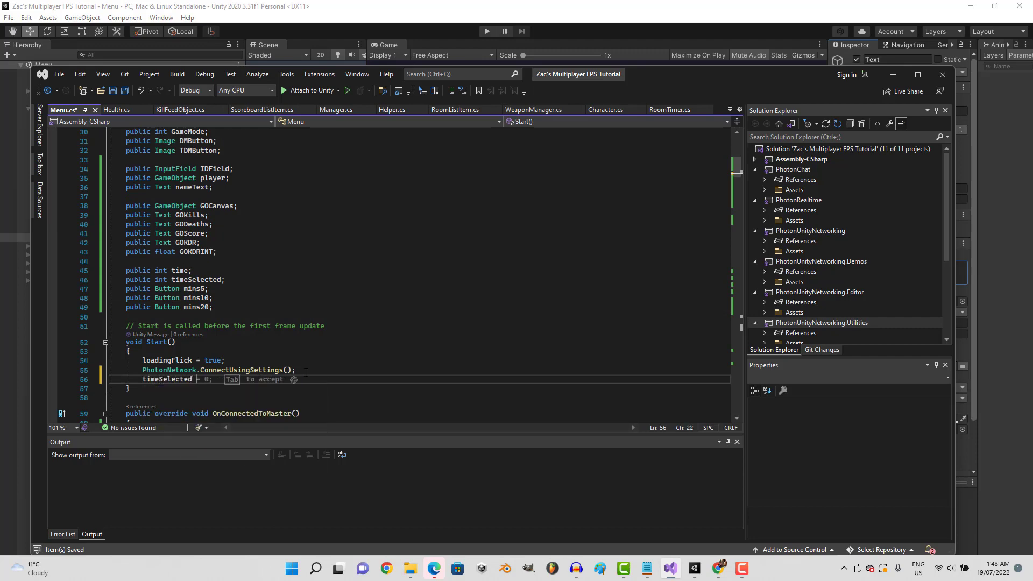
type("= 1;")
key("ctrl+s")
scroll(299, 367, "down", 1)
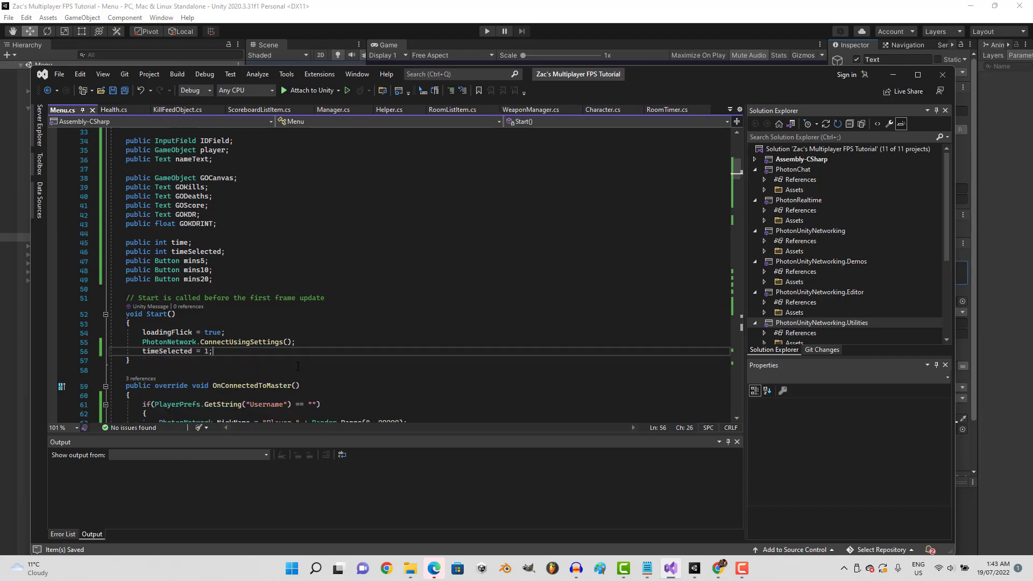
scroll(298, 366, "down", 6)
scroll(285, 353, "down", 6)
scroll(269, 336, "down", 6)
scroll(242, 309, "down", 5)
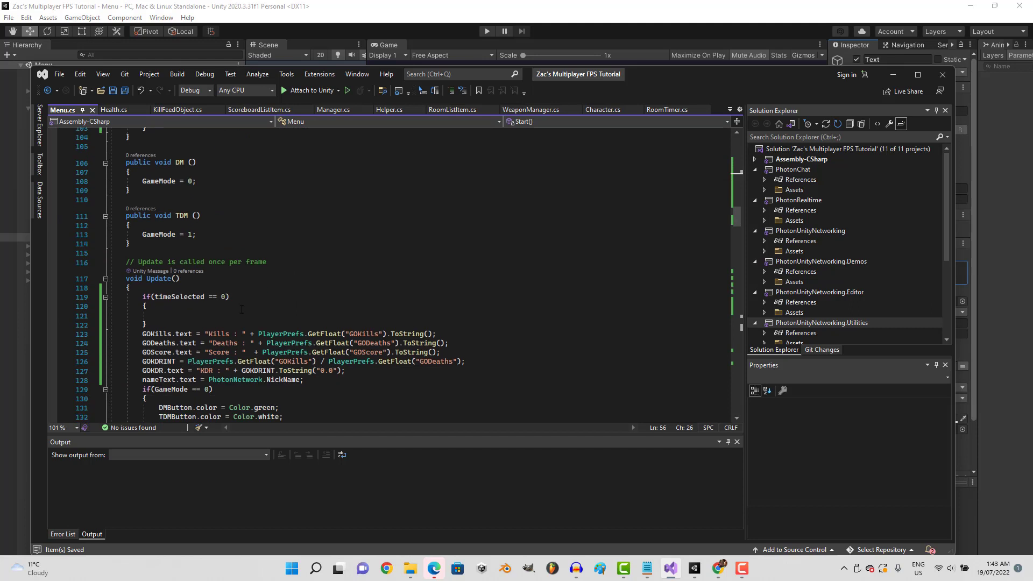
scroll(242, 309, "down", 1)
- Inside the timeSelected == 0 block, set mins5.image.color to Color.green
left_click(213, 285)
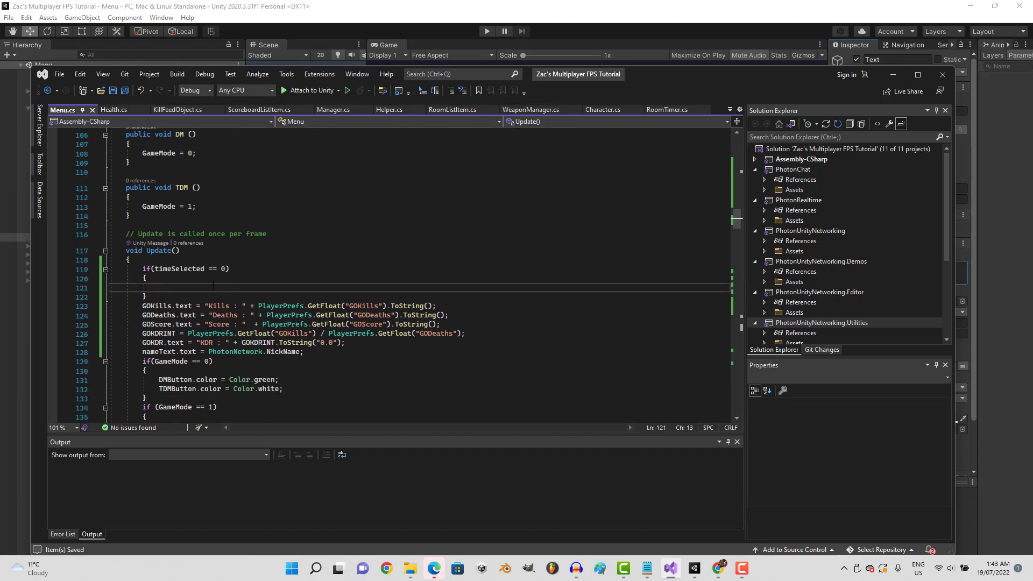
type("mins")
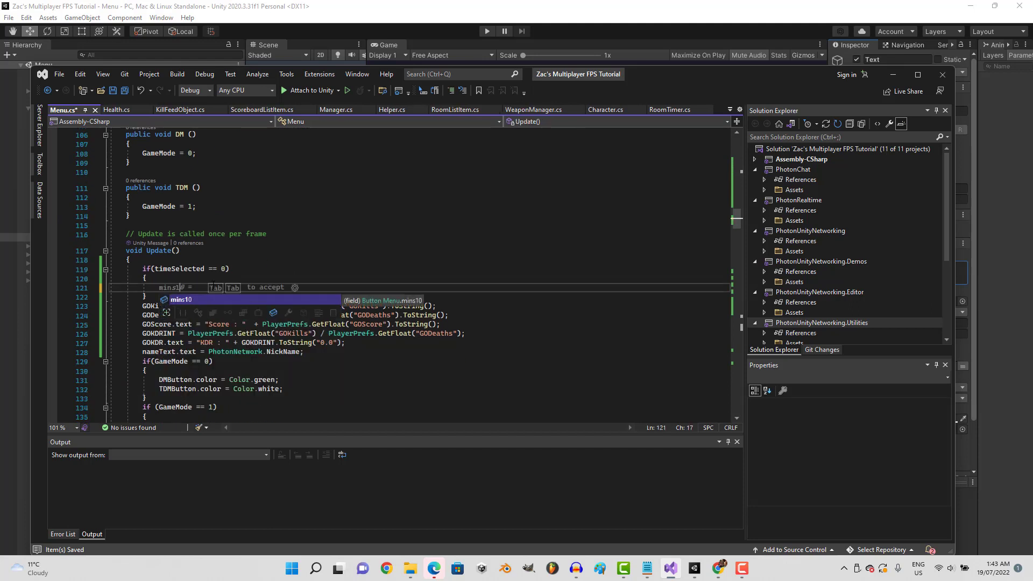
key("BackSpace")
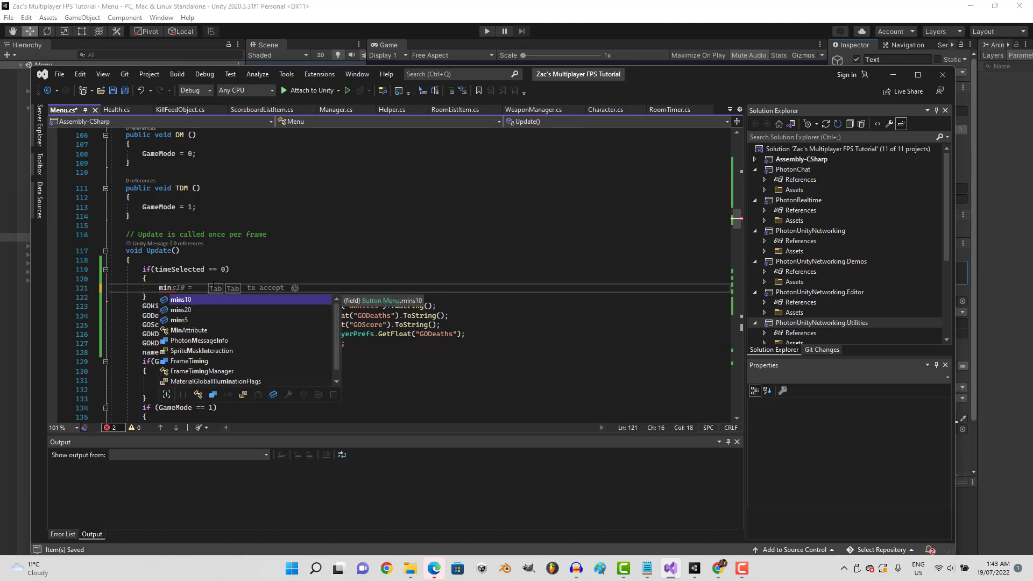
type("s5")
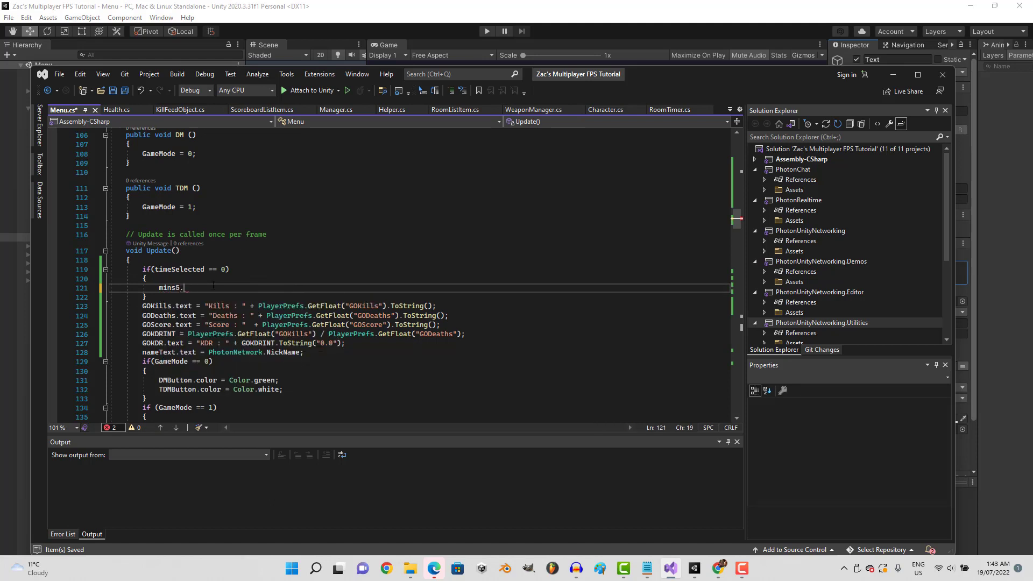
type(".col")
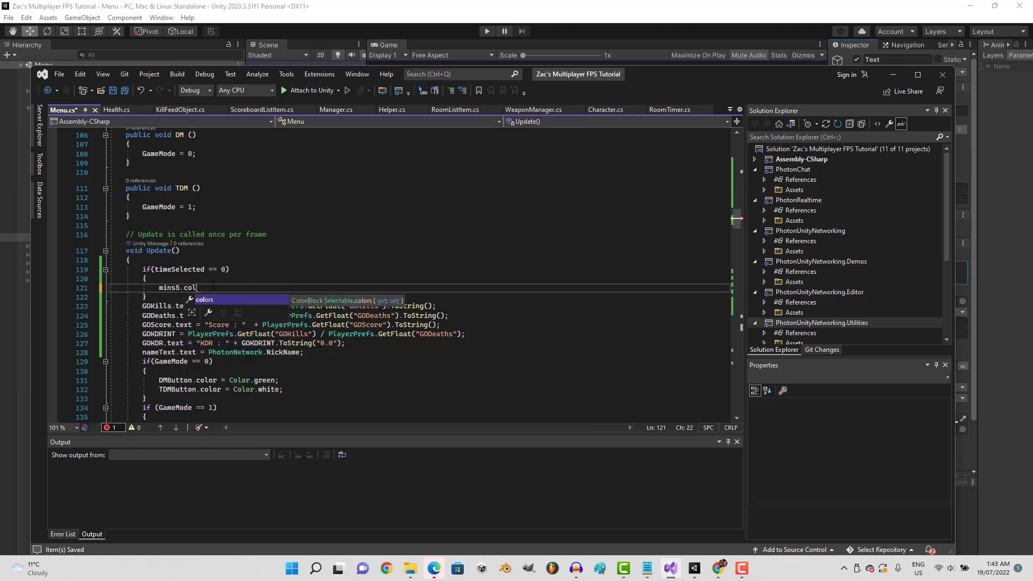
key("BackSpace")
key("BackSpace")
key("BackSpace")
type("image")
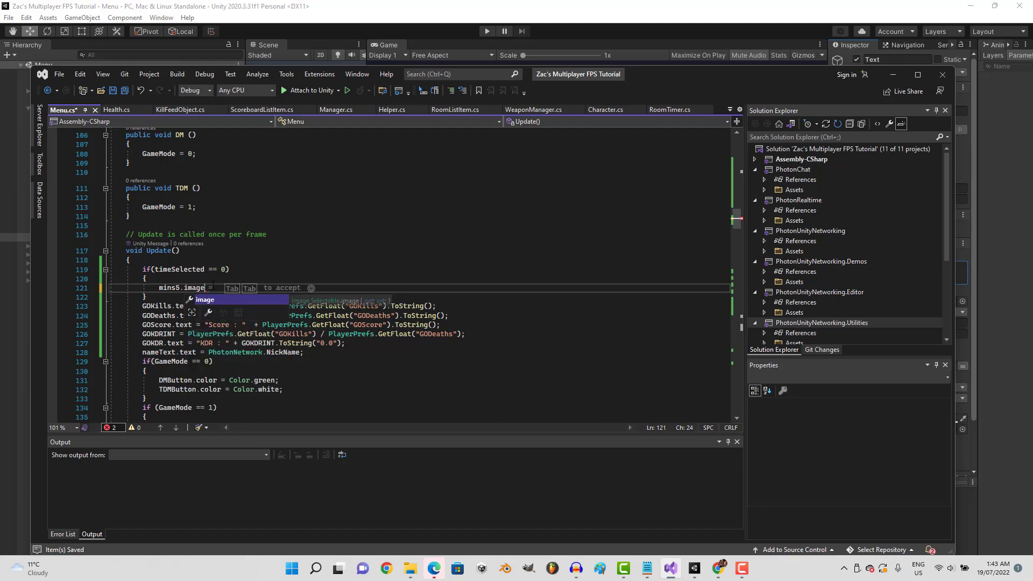
type(".c")
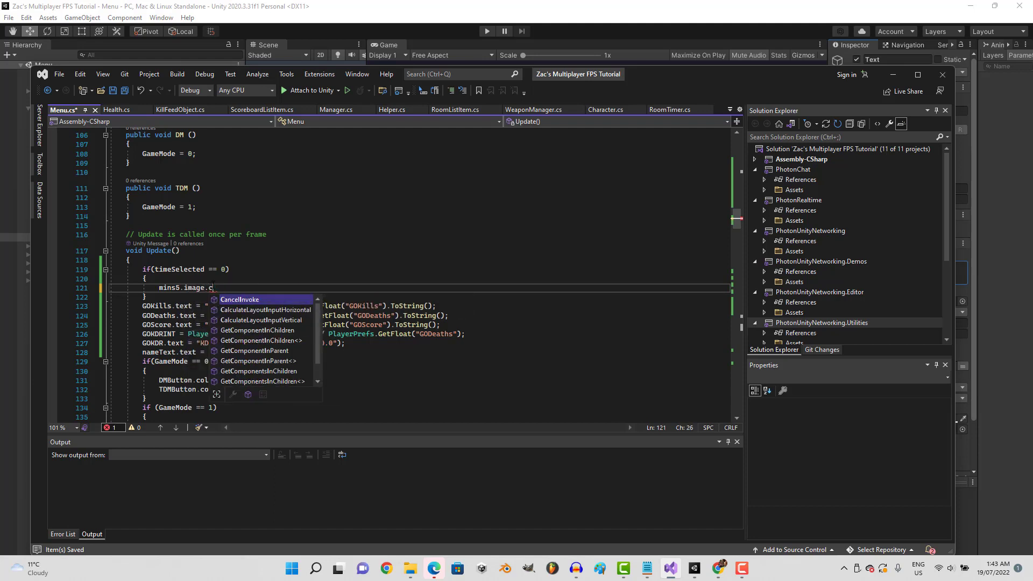
type("olor")
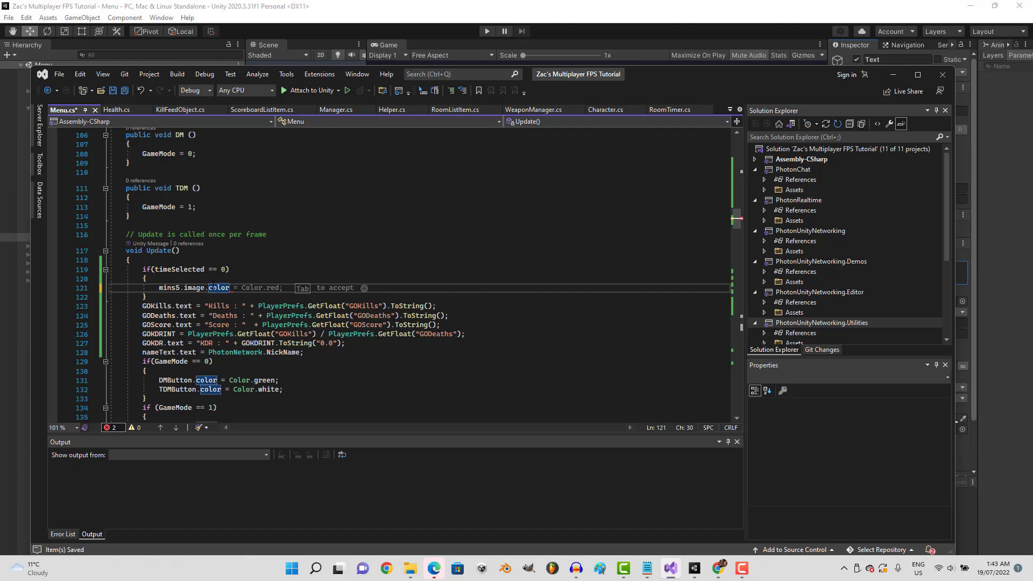
type(" = Color.")
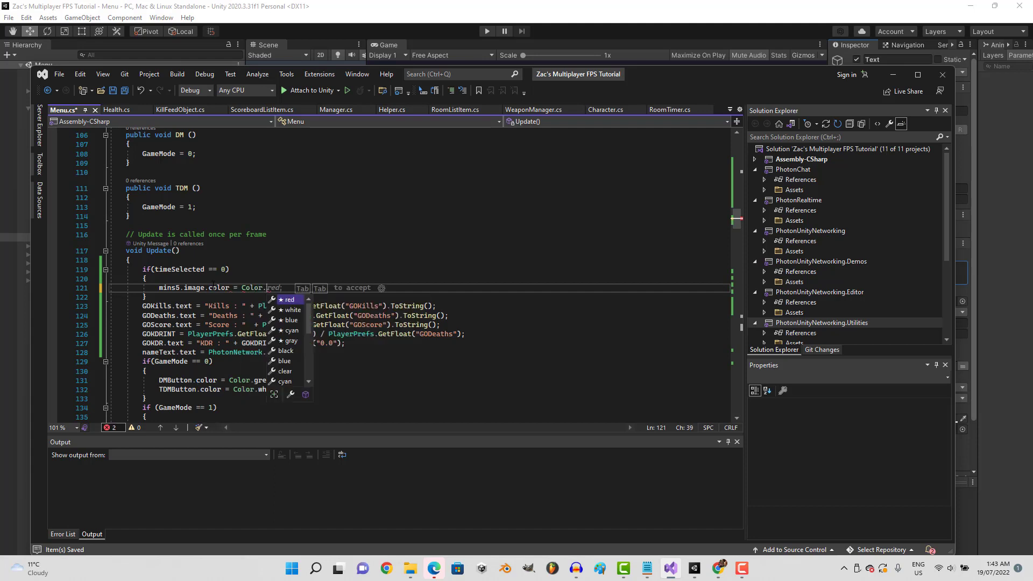
type("gree")
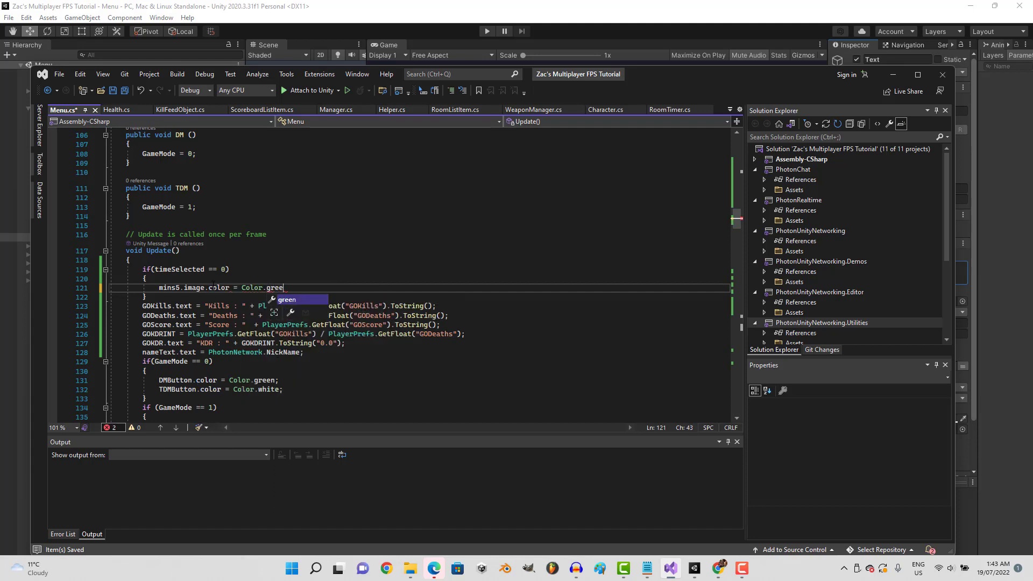
type("n;")
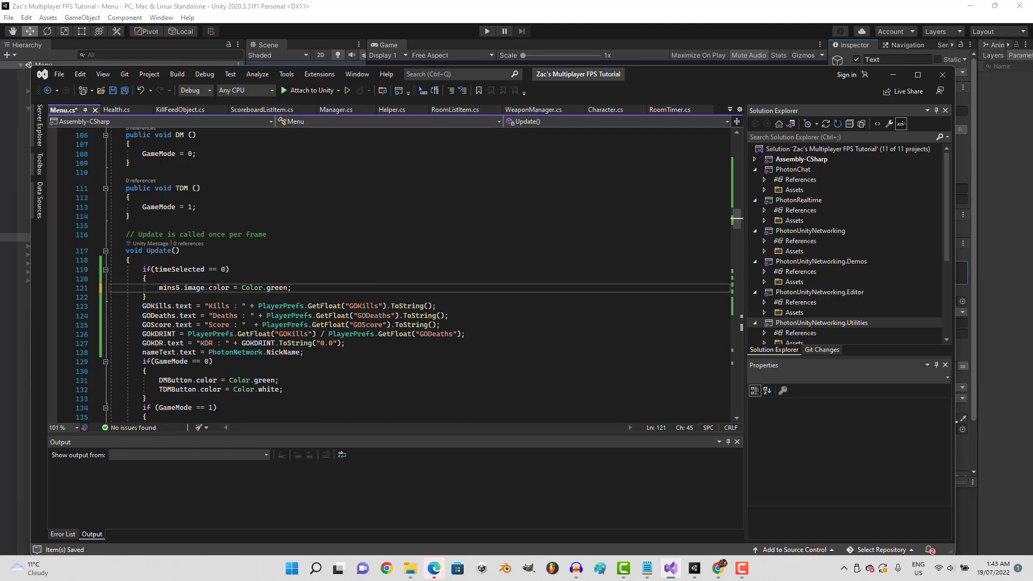
key("Return")
- Set mins10 and mins20 image colors to Color.white and save Menu.cs
type("mins10")
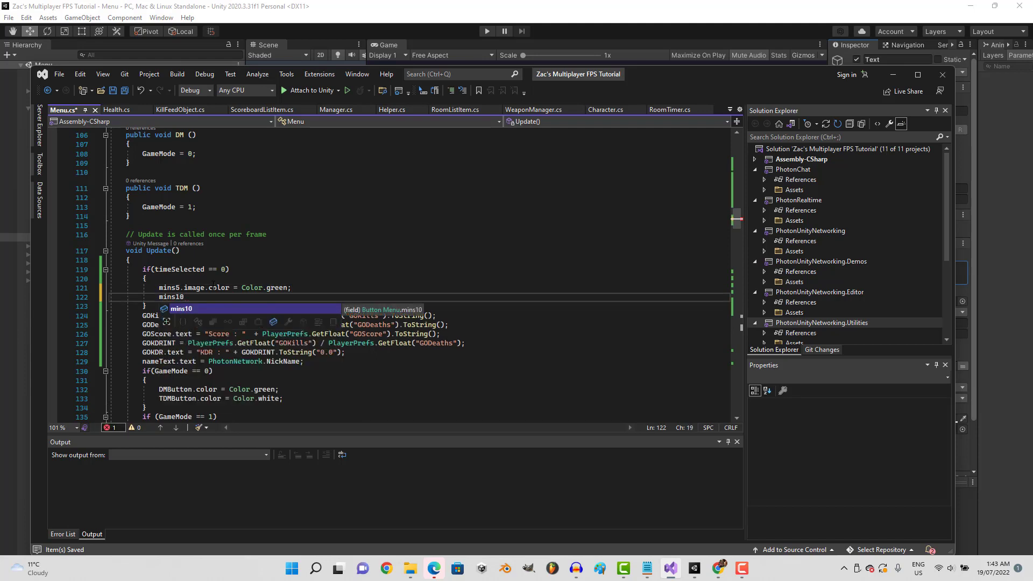
type(".image")
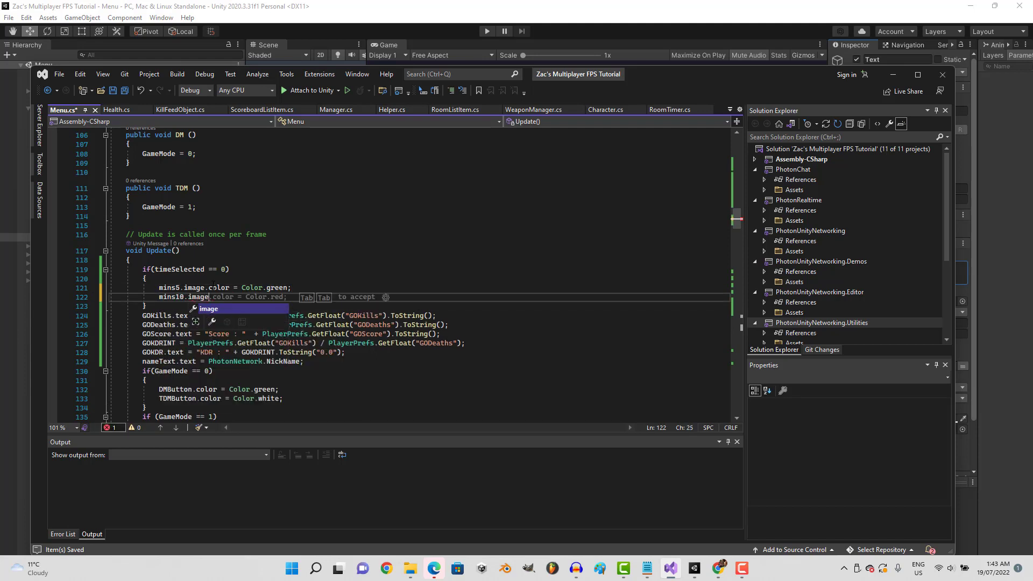
type(".col")
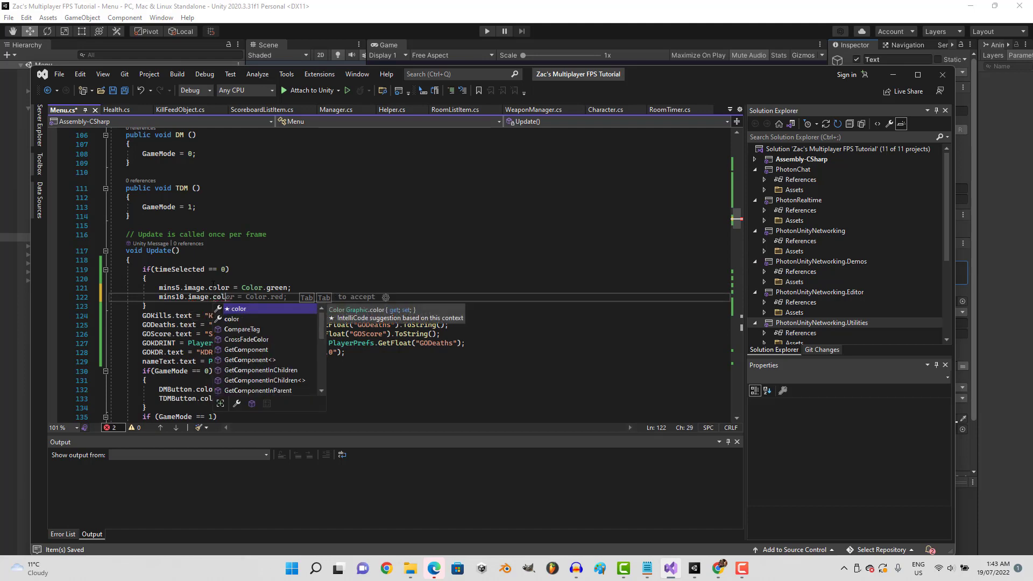
type("or = ")
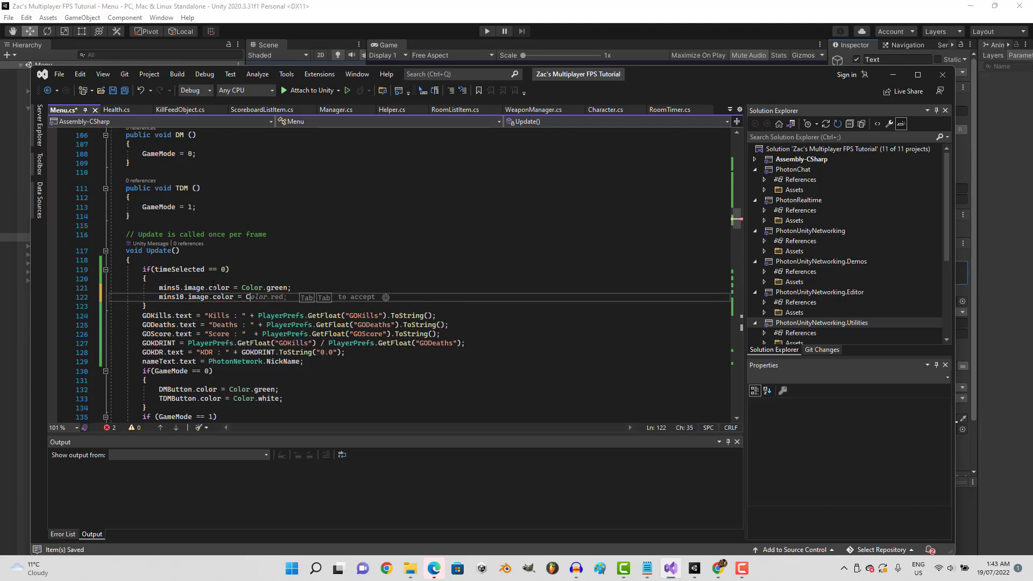
type("Color.")
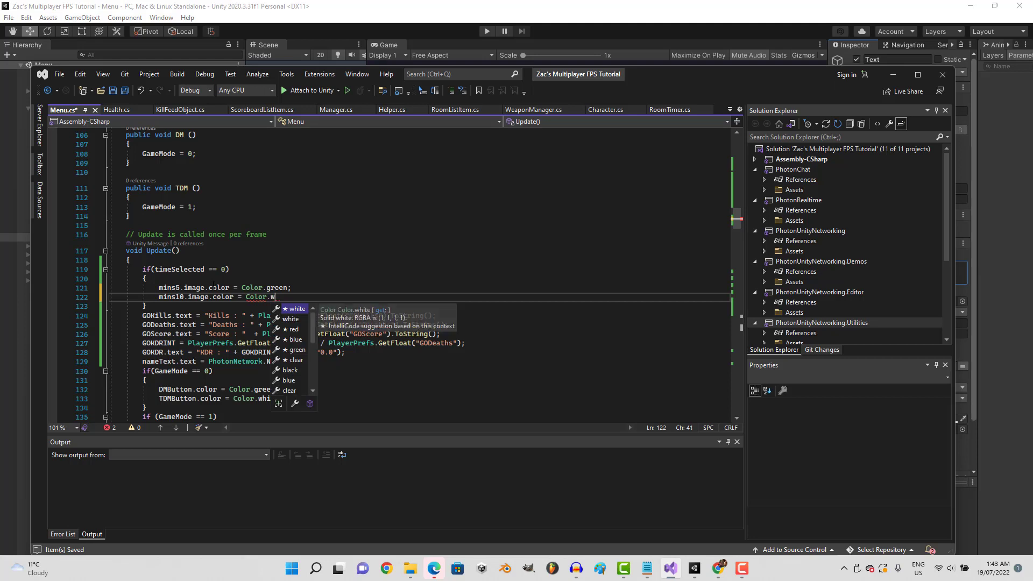
type("white;")
key("Return")
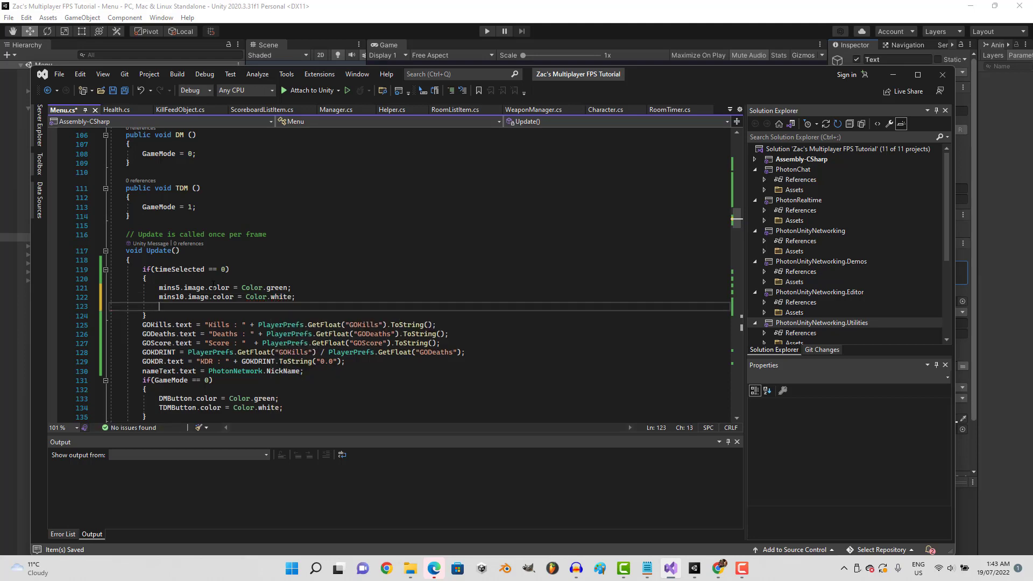
type("mins20,")
type("i")
key("BackSpace")
key("BackSpace")
key("BackSpace")
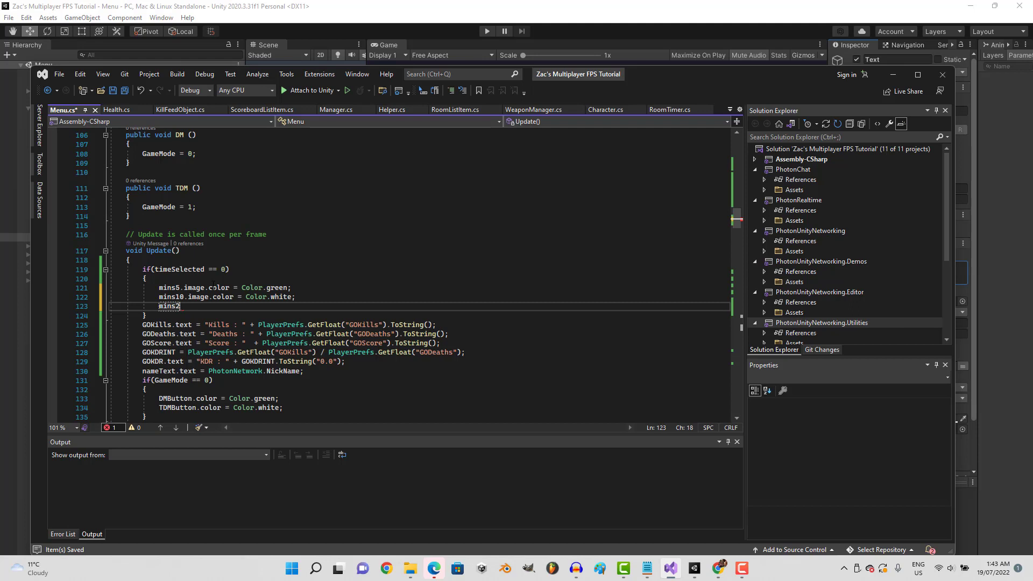
type("0.image.c")
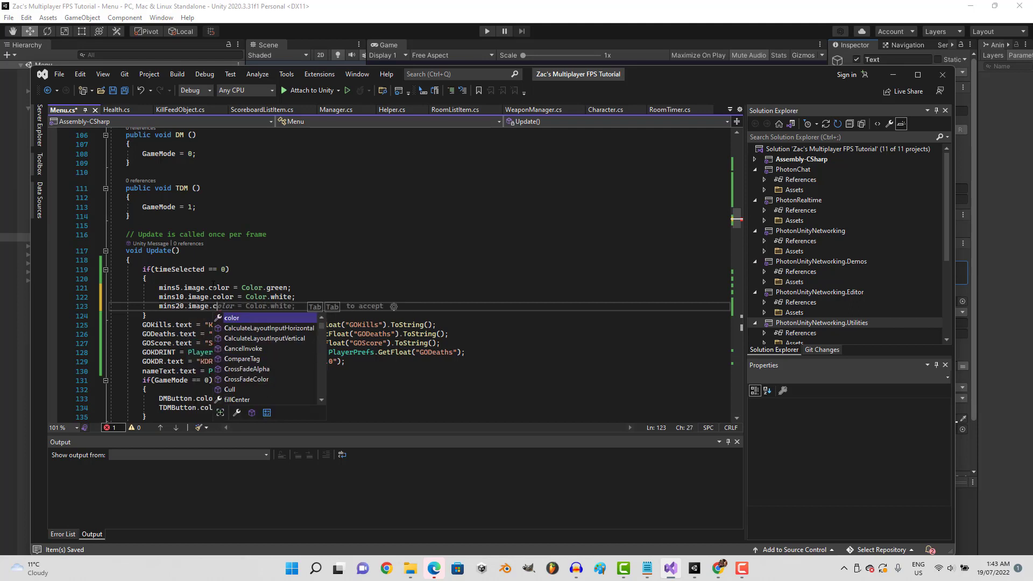
type("olor")
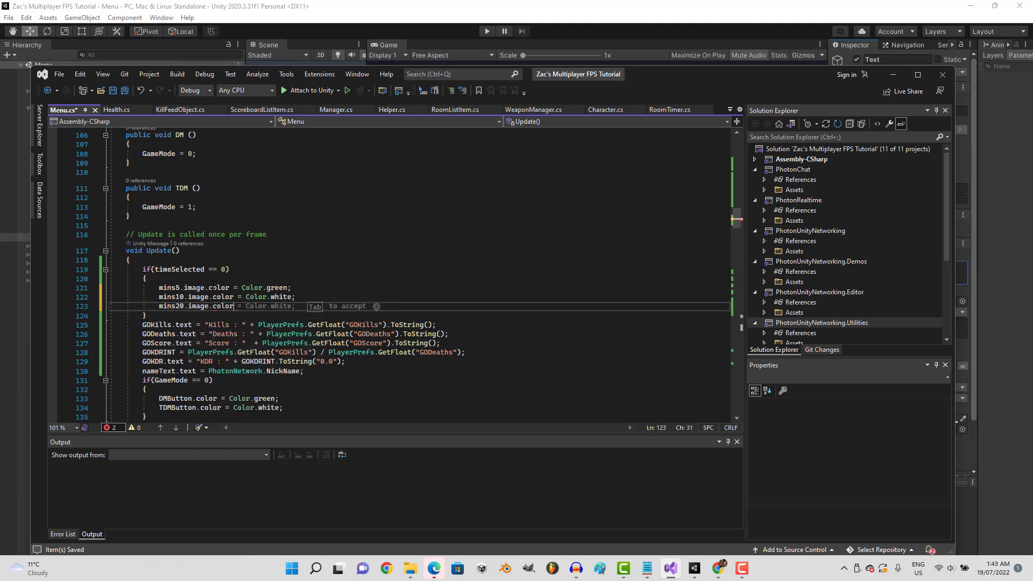
key("Tab")
key("ctrl+s")
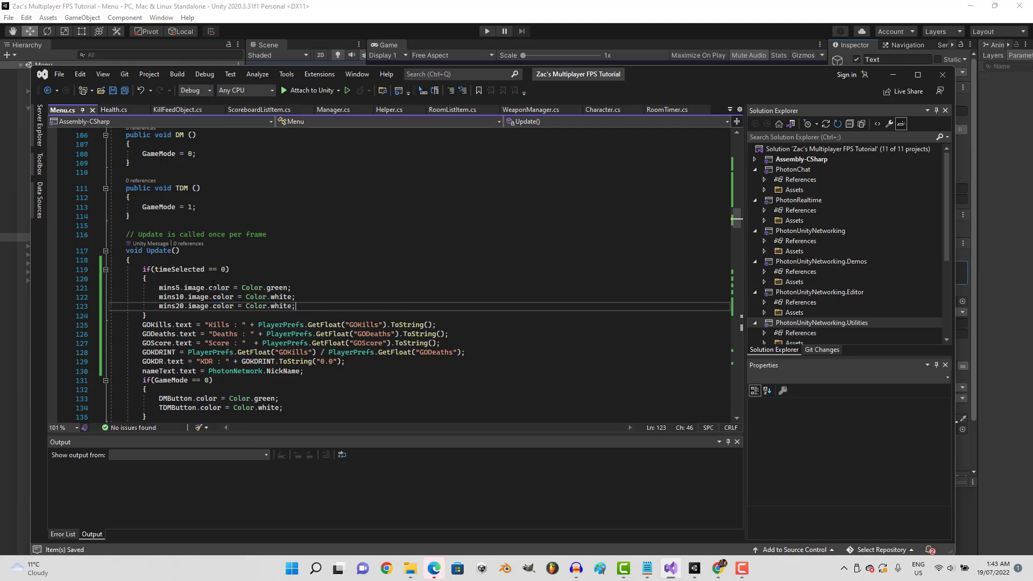
- Duplicate the timeSelected == 0 block twice and change the copies' conditions to 1 and 2
left_click_drag(127, 269, 162, 316)
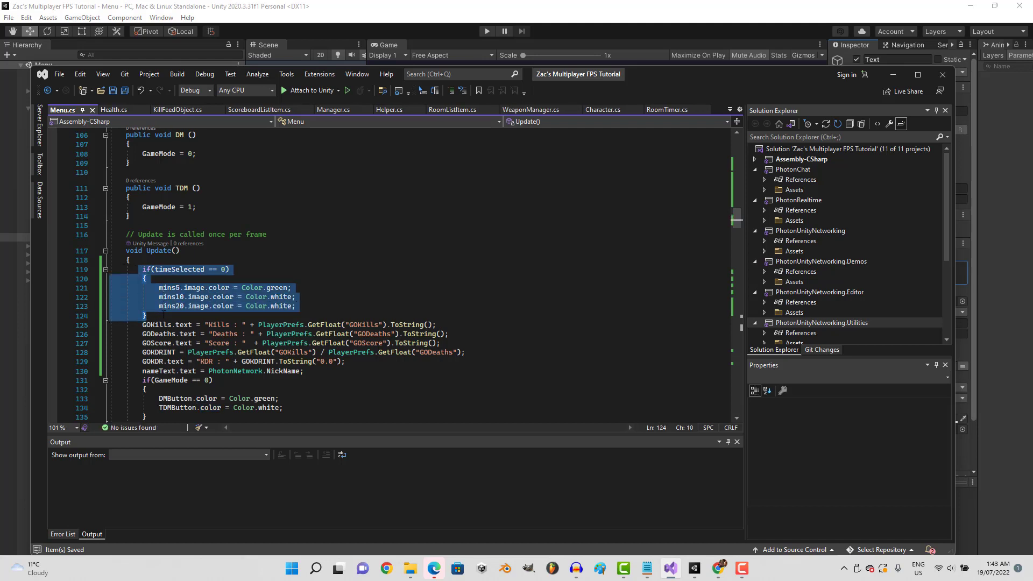
left_click(164, 315)
key("Return")
type("if (timeSelected == 0)             {                 mins5.image.color = Color.green;                 mins10.image.color = Color.white;                 mins20.image.color = Color.white;             }")
key("Return")
type("if (timeSelected == 0)         {             mins5.image.color = Color.green;             mins10.image.color = Color.white;             mins20.image.color = Color.white;         }")
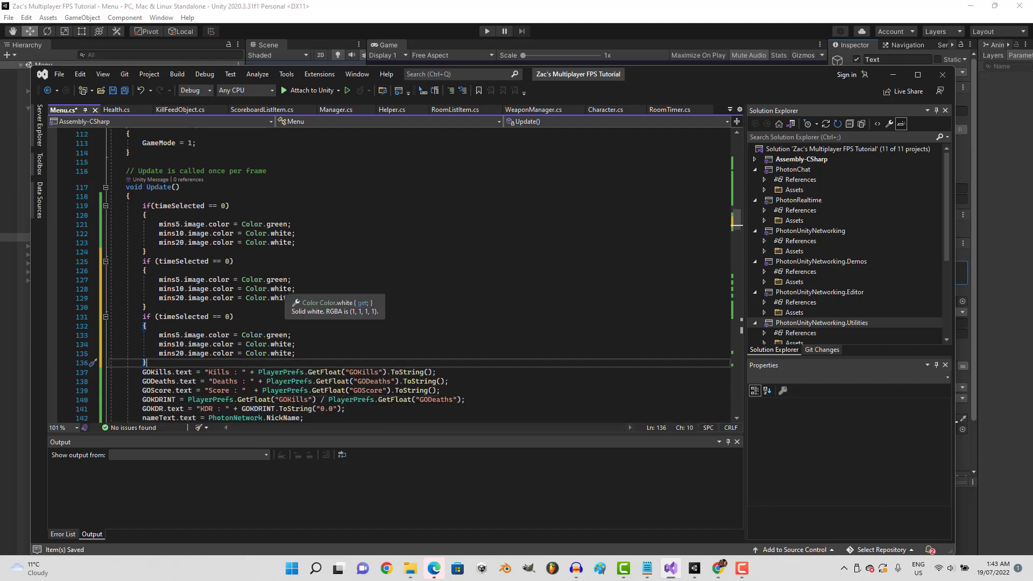
left_click(226, 261)
type("1")
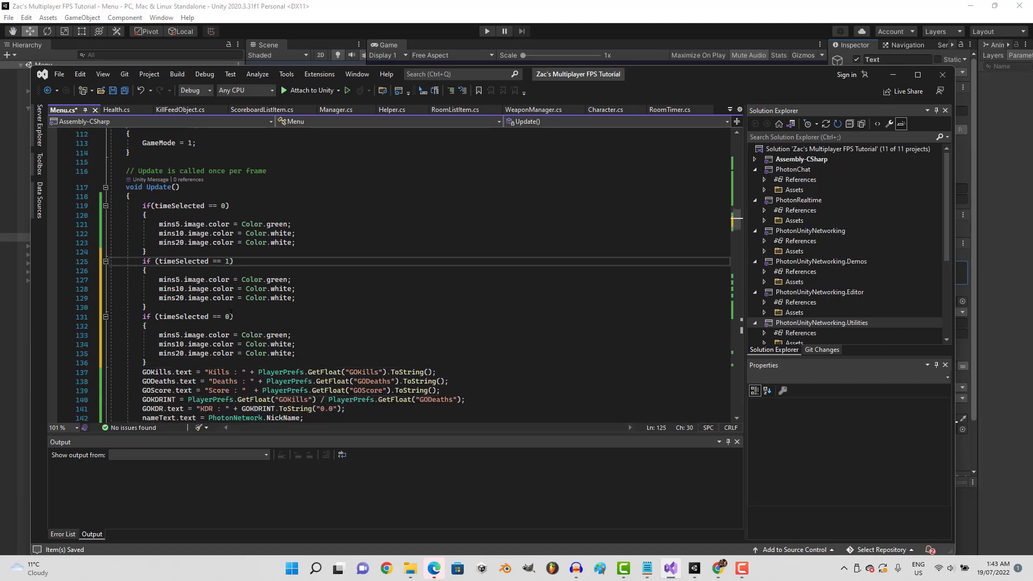
double_click(229, 317)
type("2")
- Make mins10 green in case 1 and mins20 green in case 2, others white, then save
left_click(295, 279)
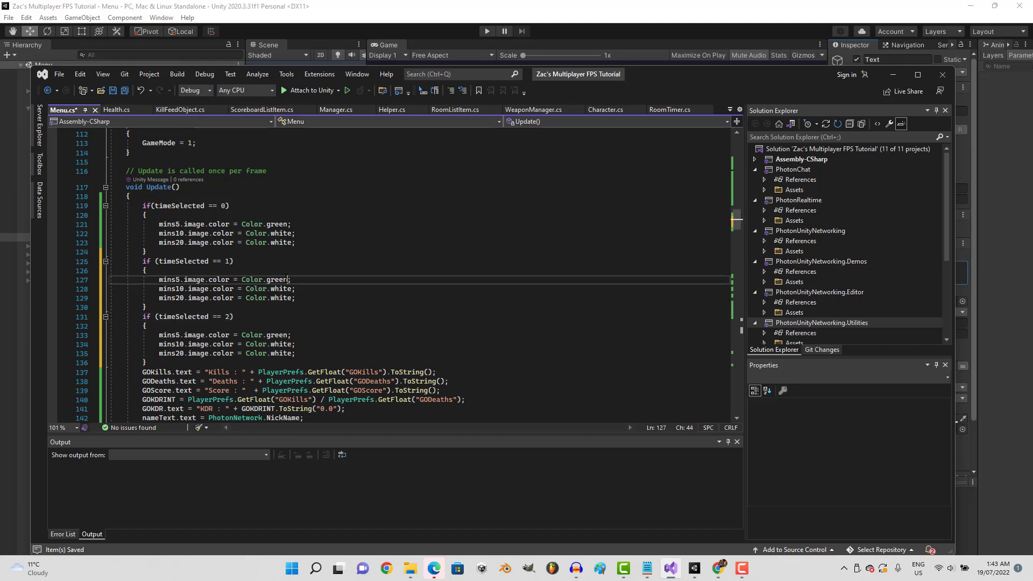
double_click(277, 279)
left_click_drag(293, 289, 276, 289)
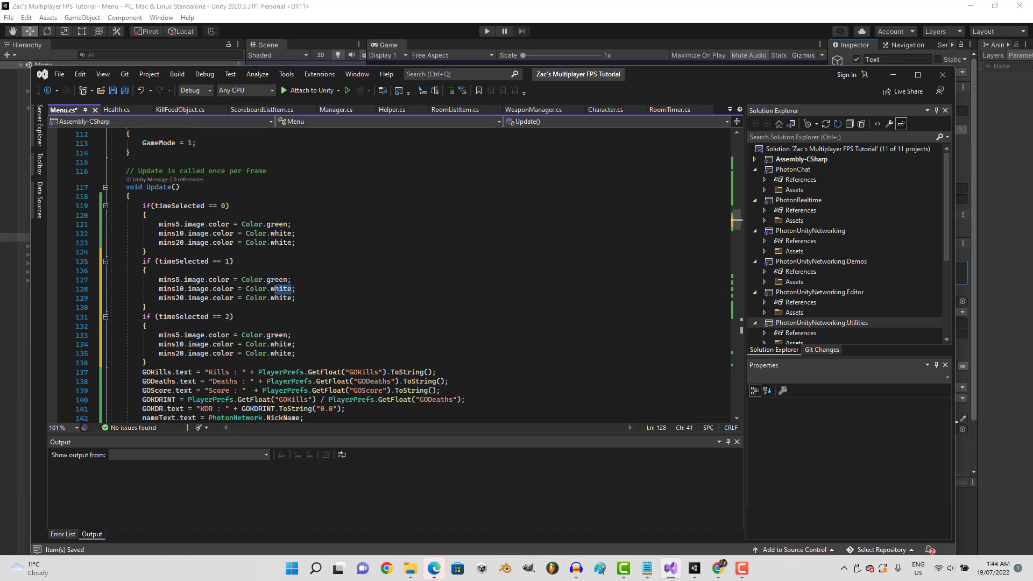
type("green")
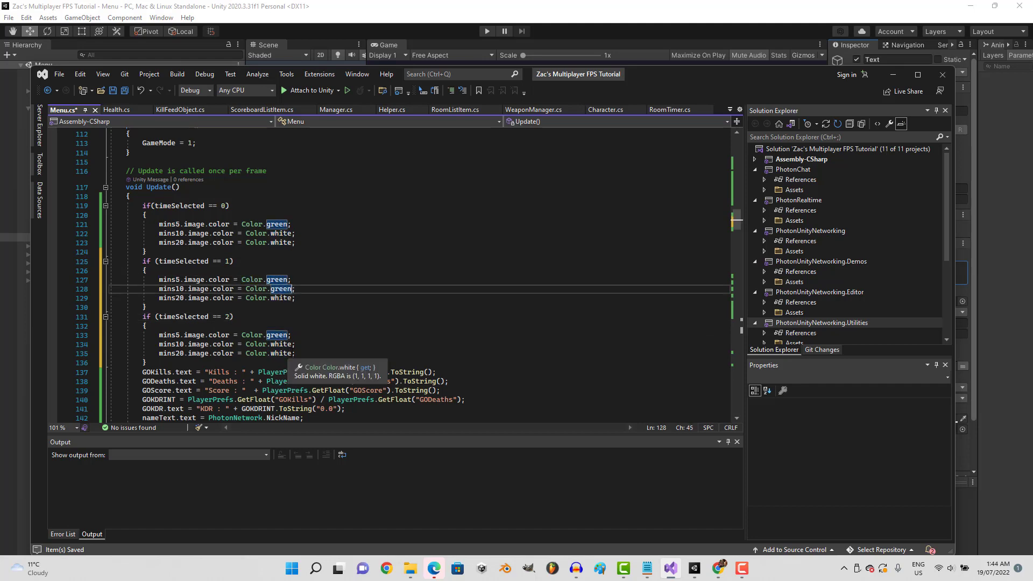
mouse_move(293, 353)
left_mouse_down()
mouse_move(270, 353)
mouse_move(266, 335)
left_mouse_up()
type("green")
type("white")
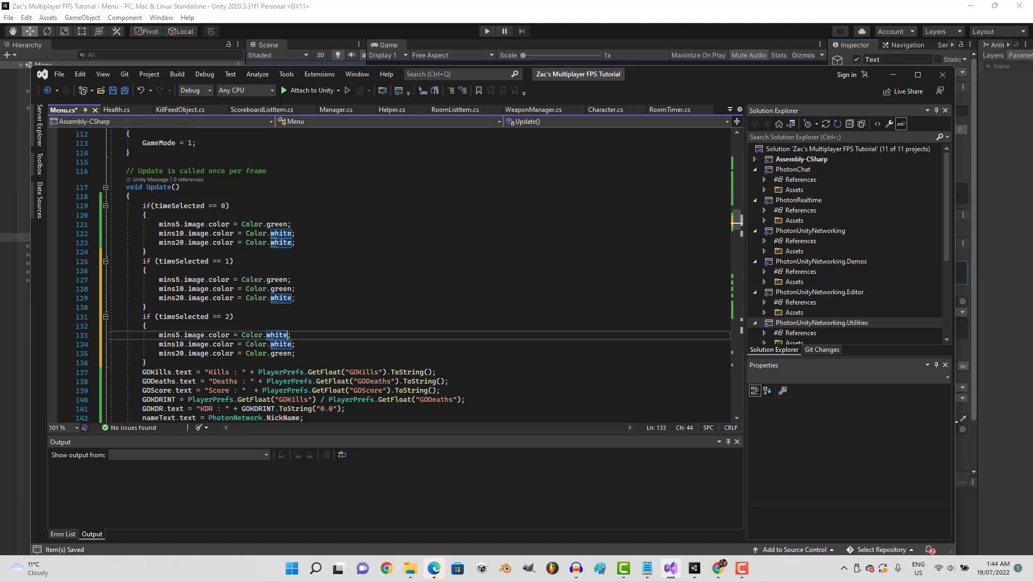
left_click_drag(291, 280, 266, 279)
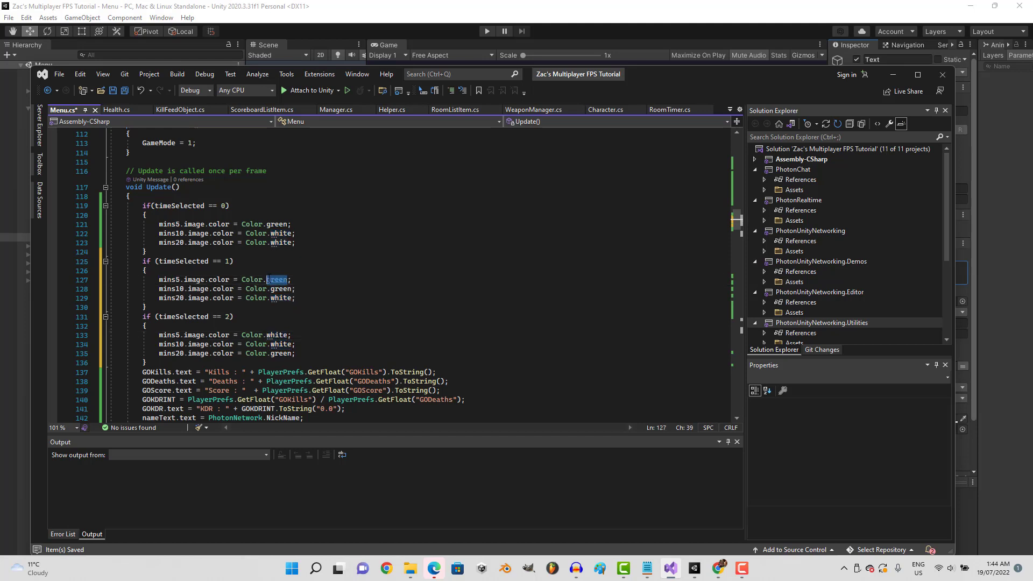
type("white")
key("ctrl+s")
- Add 'time = 300;' to the timeSelected == 0 branch and 'time = 600' to the == 1 branch
left_click(304, 245)
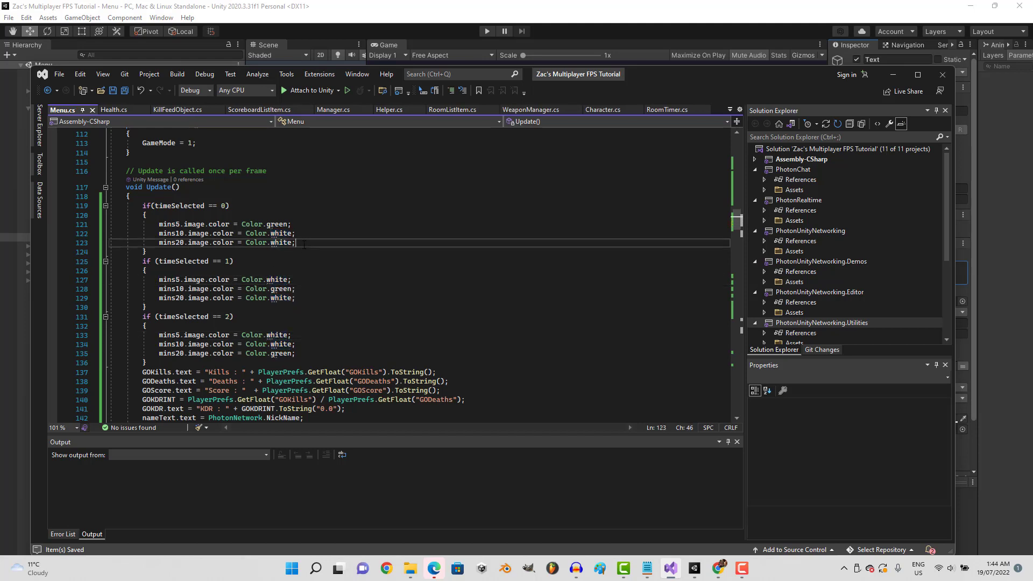
key("Return")
type("time ")
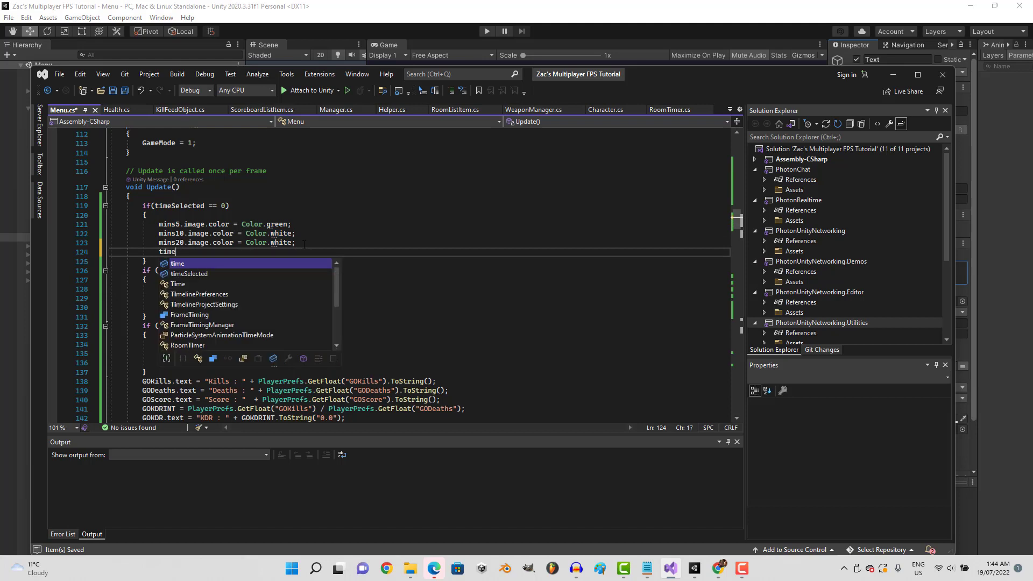
type("= 300p")
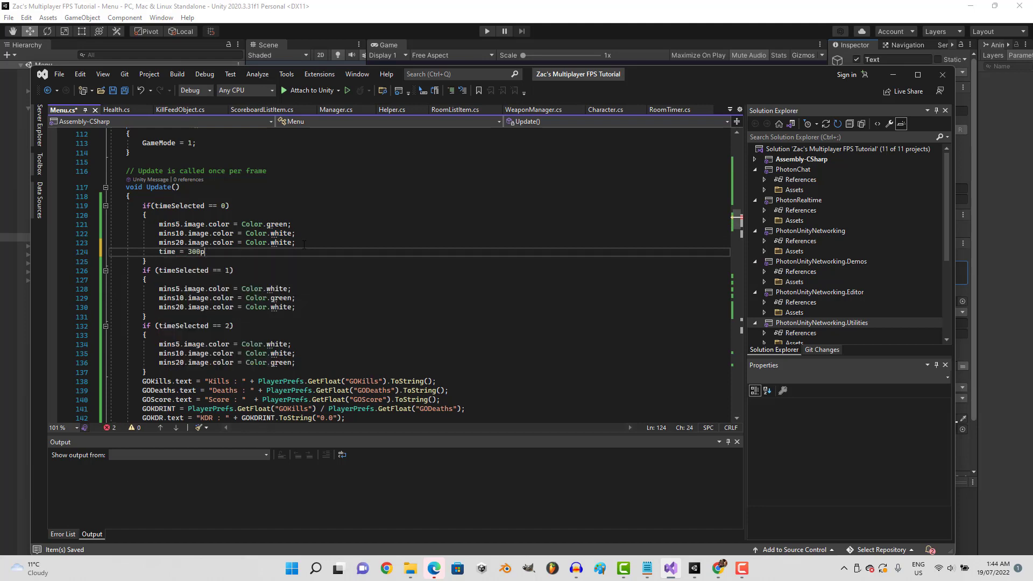
key("BackSpace")
type(";")
left_click(312, 304)
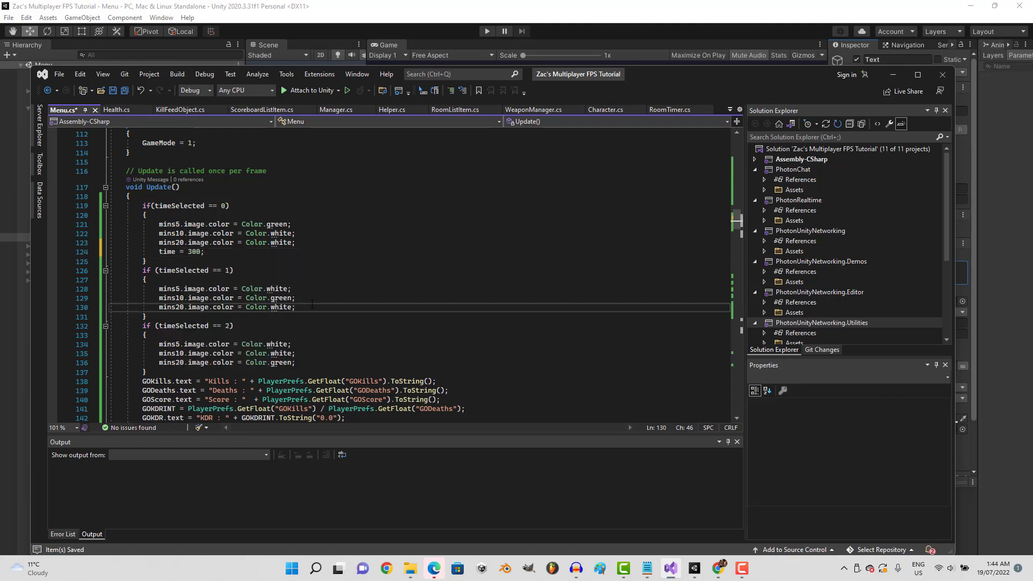
key("Return")
type("tie")
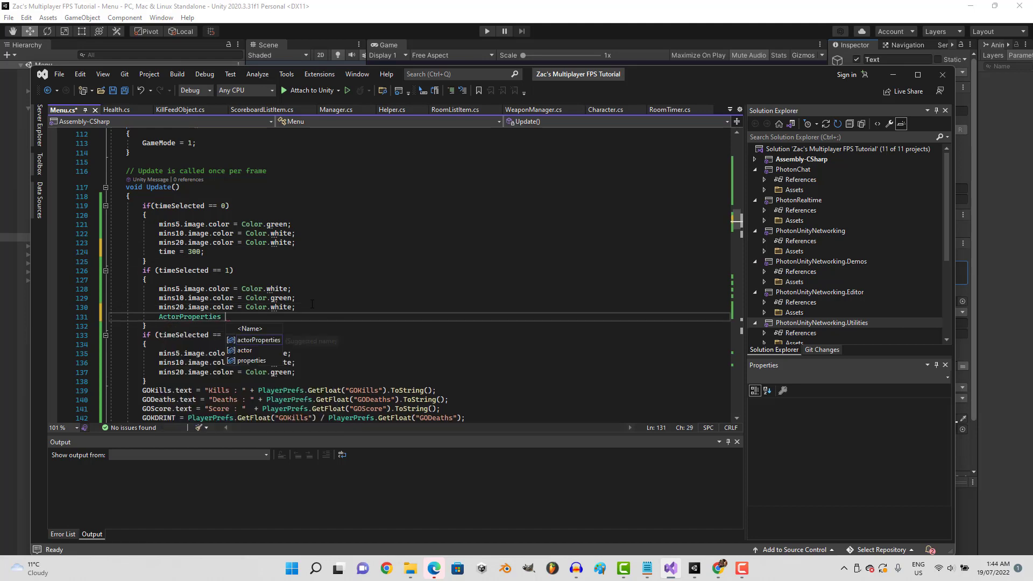
key("BackSpace")
type("me")
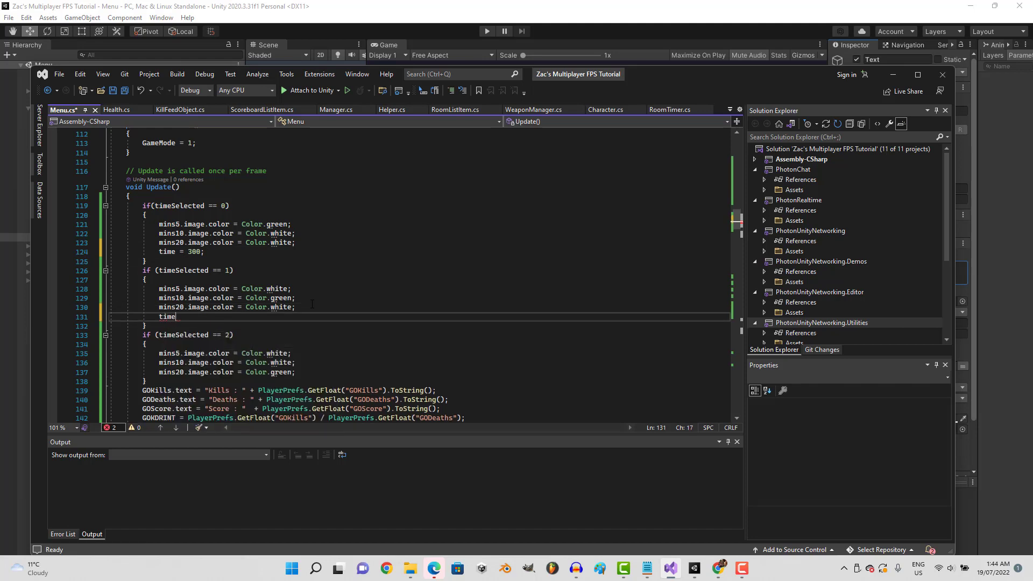
type(" = 6000;")
- Add 'time = 1200' to the timeSelected == 2 branch and save Menu.cs
left_click(305, 363)
left_click(305, 371)
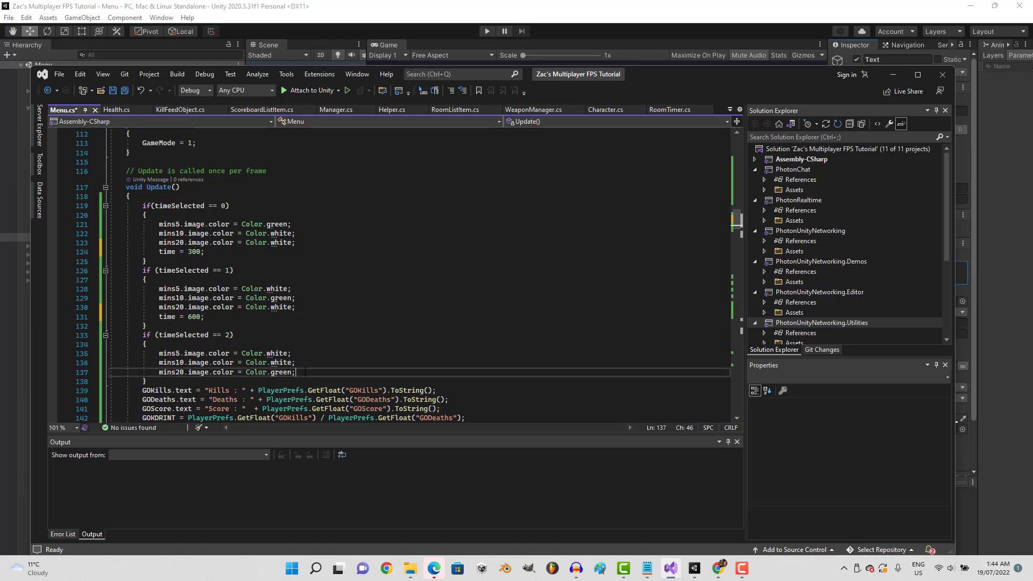
key("Return")
type("time = 1200;")
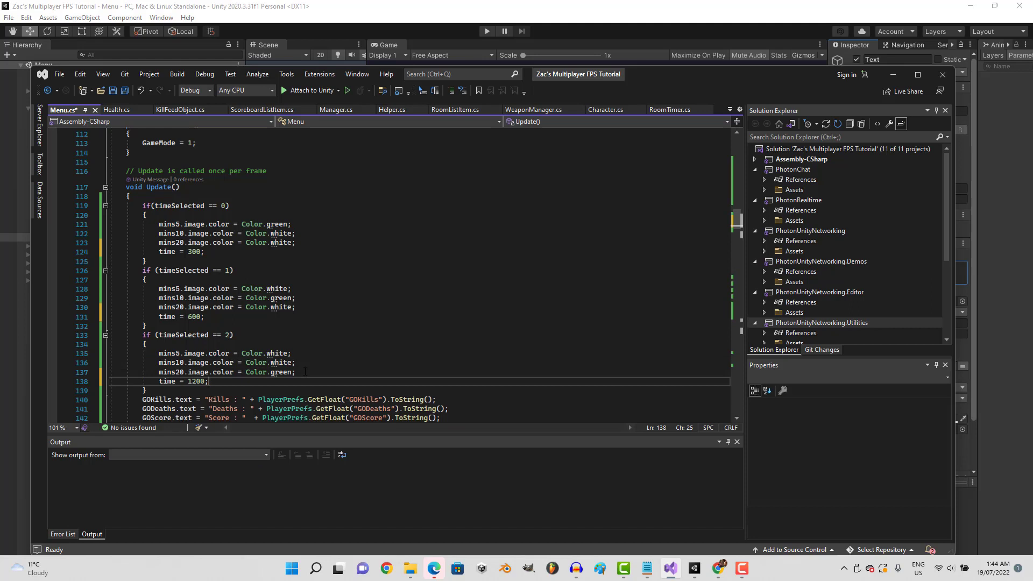
key("ctrl+s")
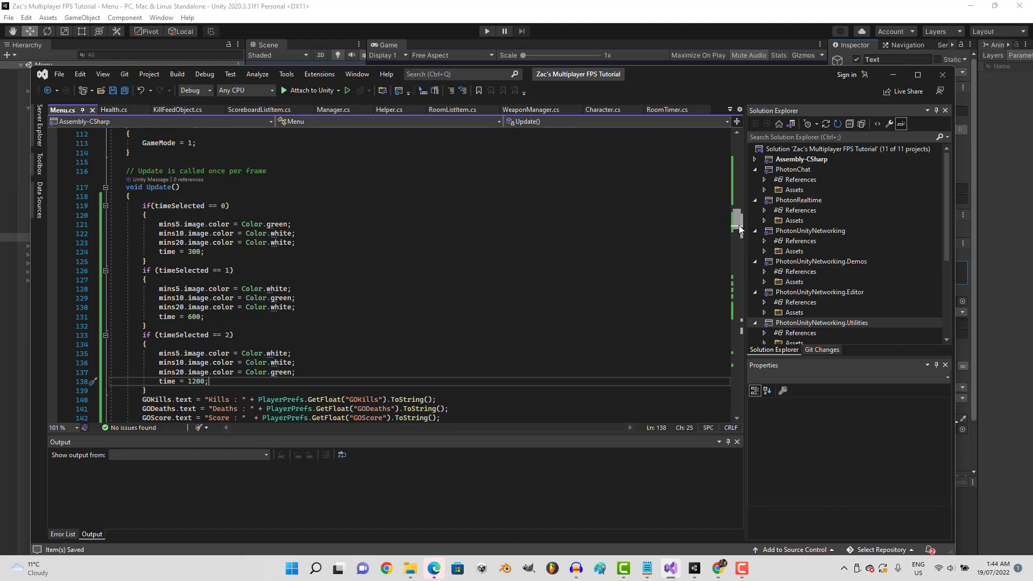
- Write a public void min5() method after TDM that sets timeSelected to 0, and save
scroll(739, 228, "up", 5)
left_click(279, 303)
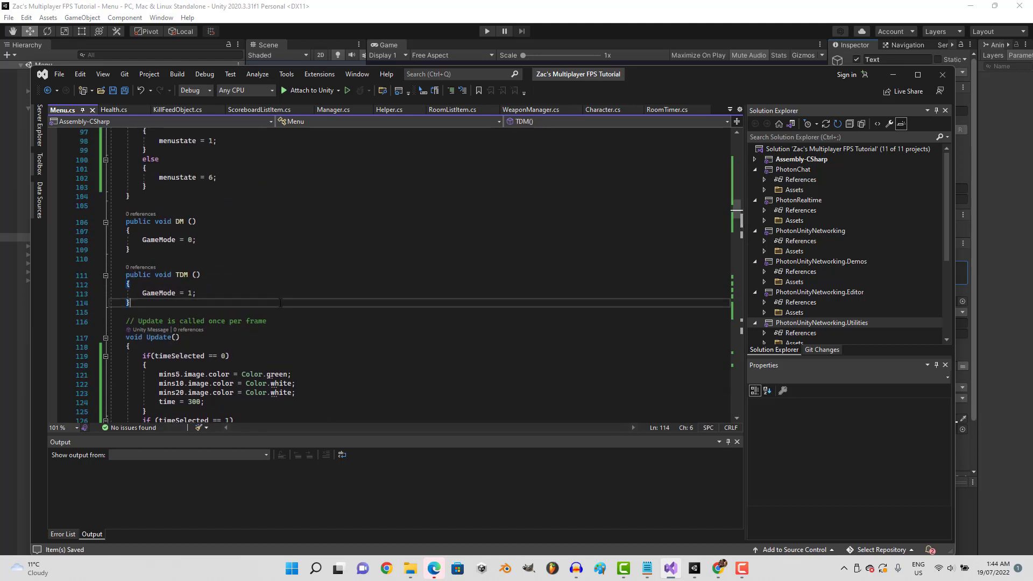
key("Return")
key("Return")
type("public voi")
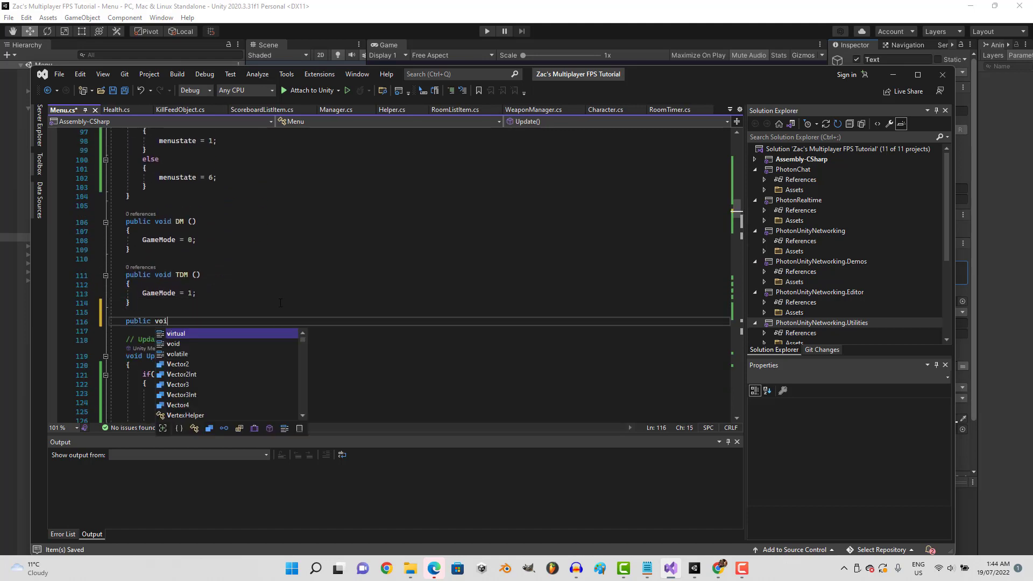
type("d ")
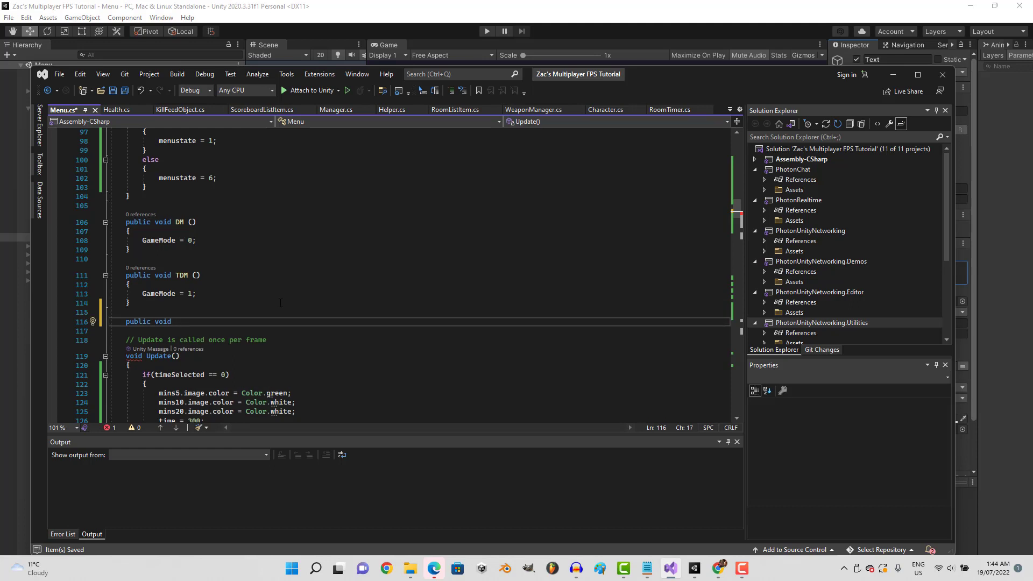
type("5mi")
type("min5")
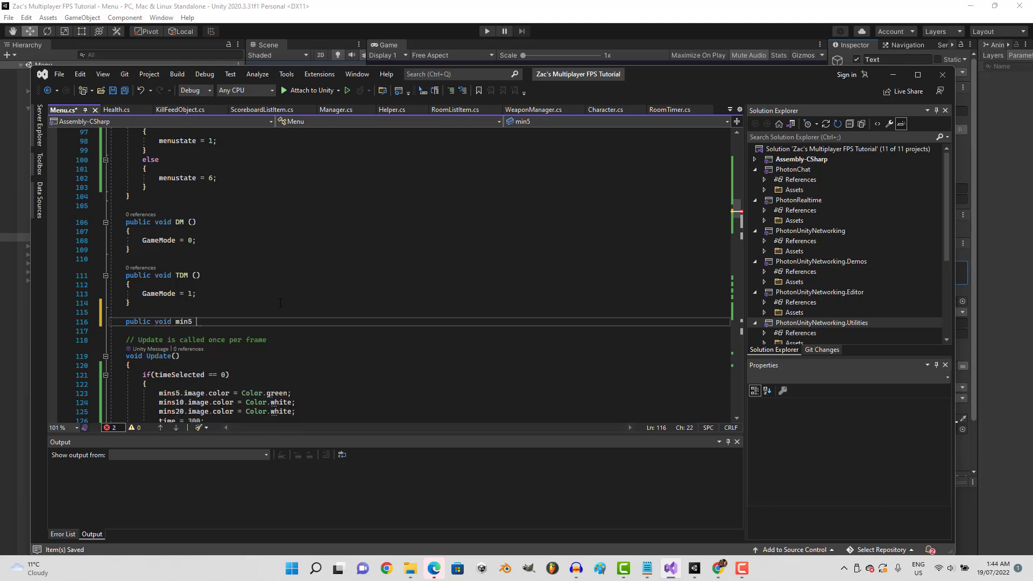
type(" () {")
key("Return")
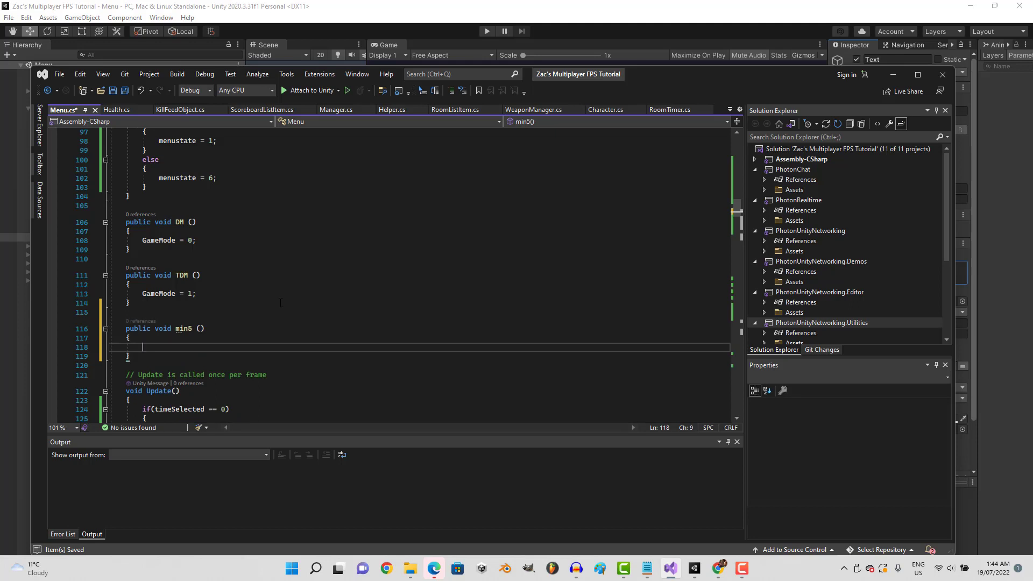
type("time")
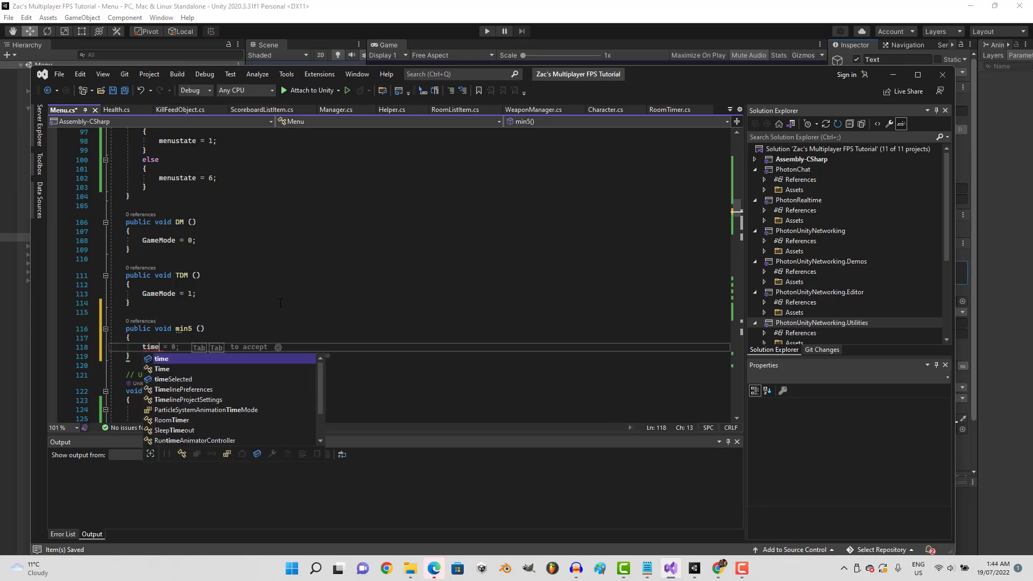
type("S")
key("Tab")
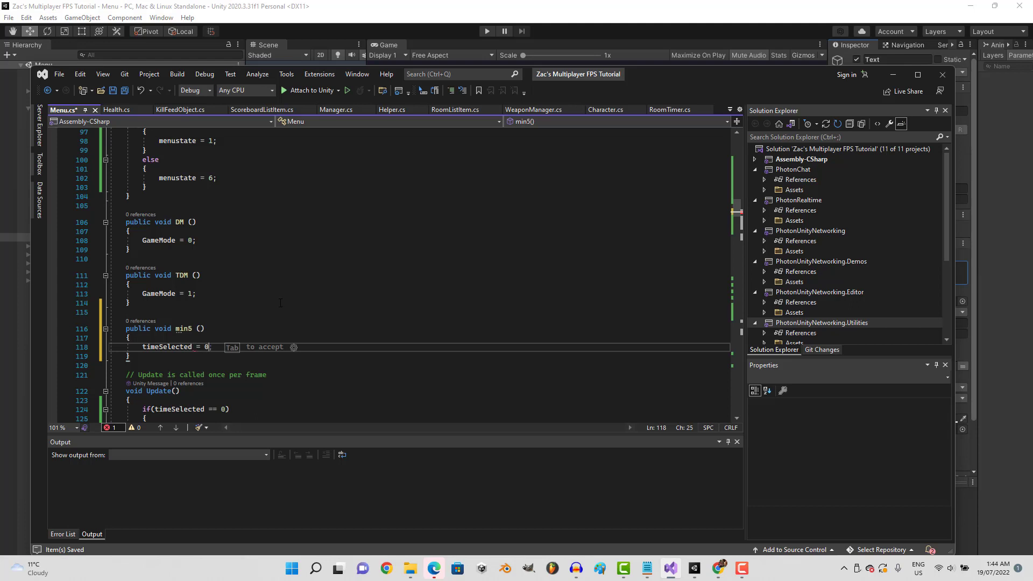
type(";")
key("ctrl+s")
- Copy min5 twice and turn the first copy into min10 setting timeSelected to 1
left_click_drag(116, 330, 143, 356)
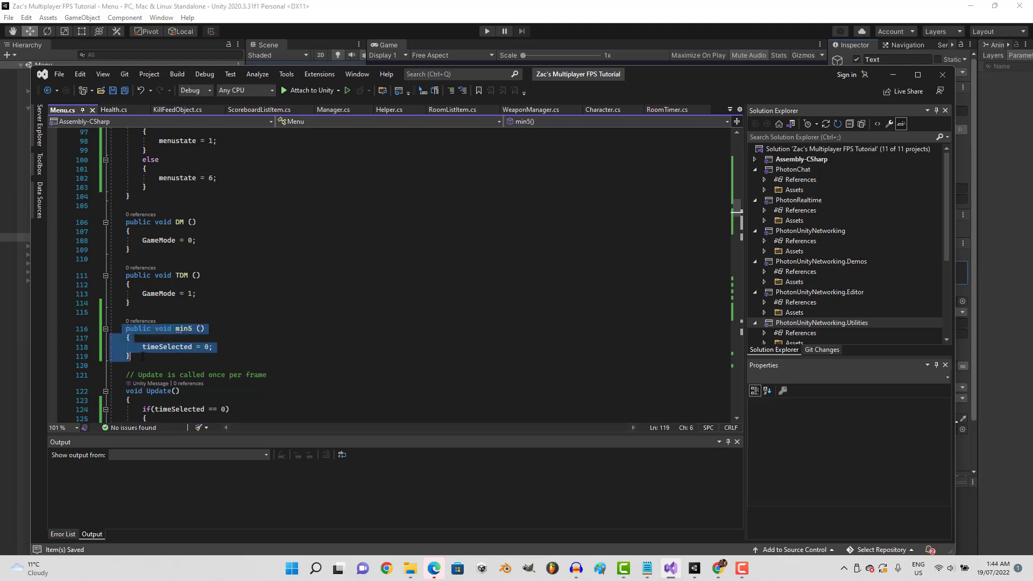
key("ctrl+c")
key("ctrl+v")
key("ctrl+v")
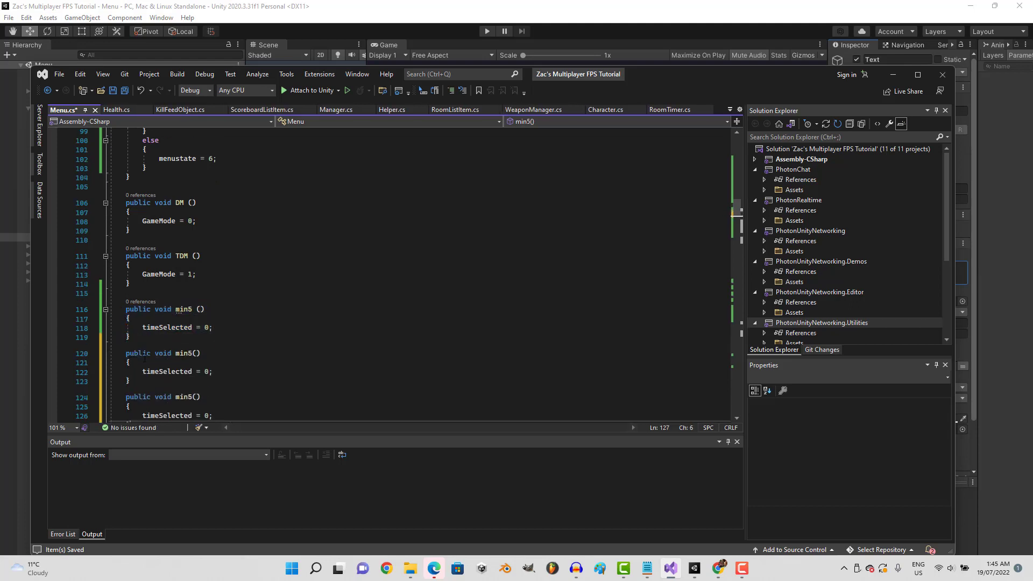
scroll(376, 269, "down", 1)
left_click(193, 326)
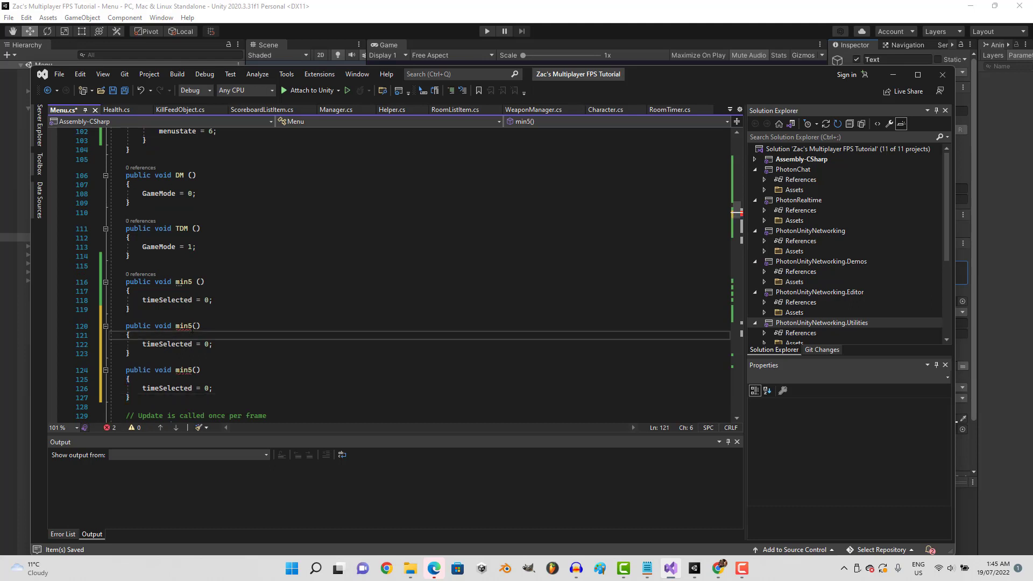
key("BackSpace")
type("10")
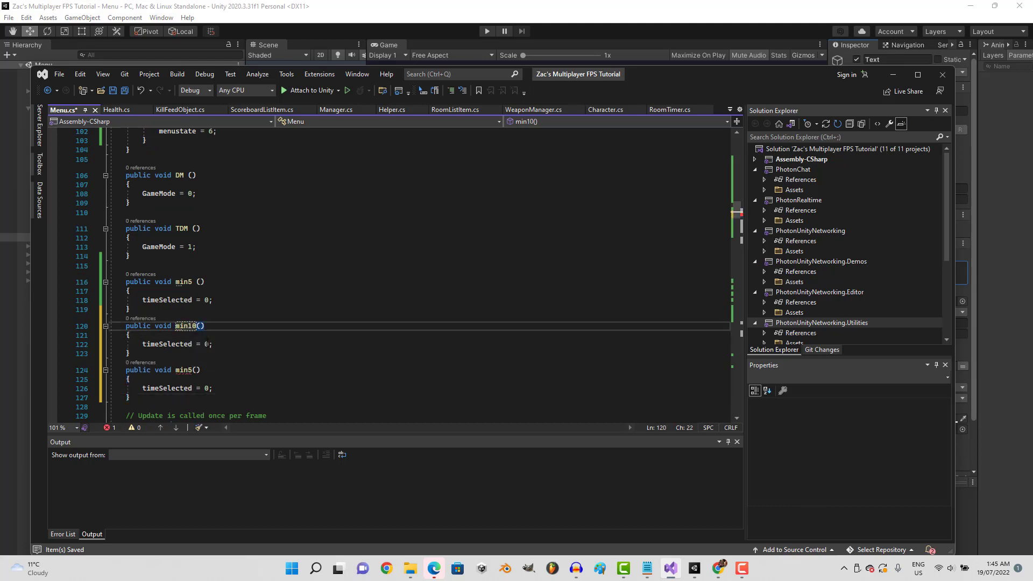
left_click(205, 344)
key("Delete")
type("1")
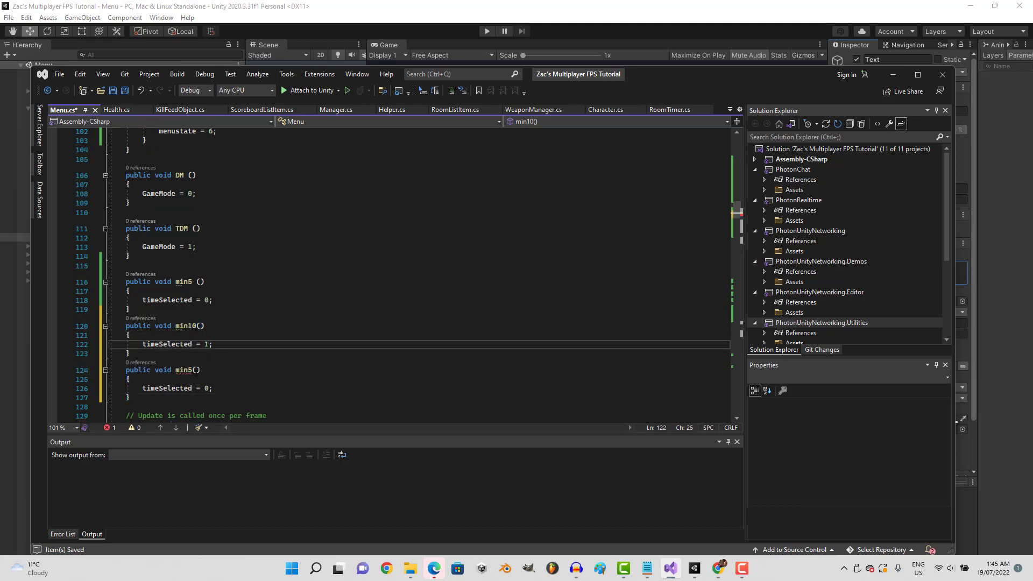
- Turn the second copy into min20 setting timeSelected to 2, save, and return to Unity
left_click(192, 370)
key("BackSpace")
type("2")
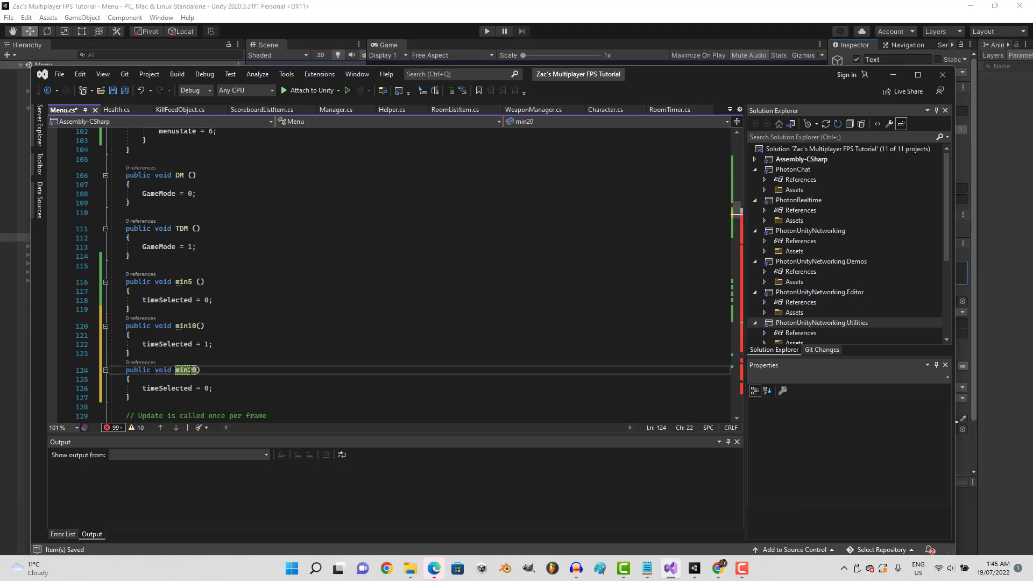
type("0")
left_click(205, 387)
key("Delete")
type("2")
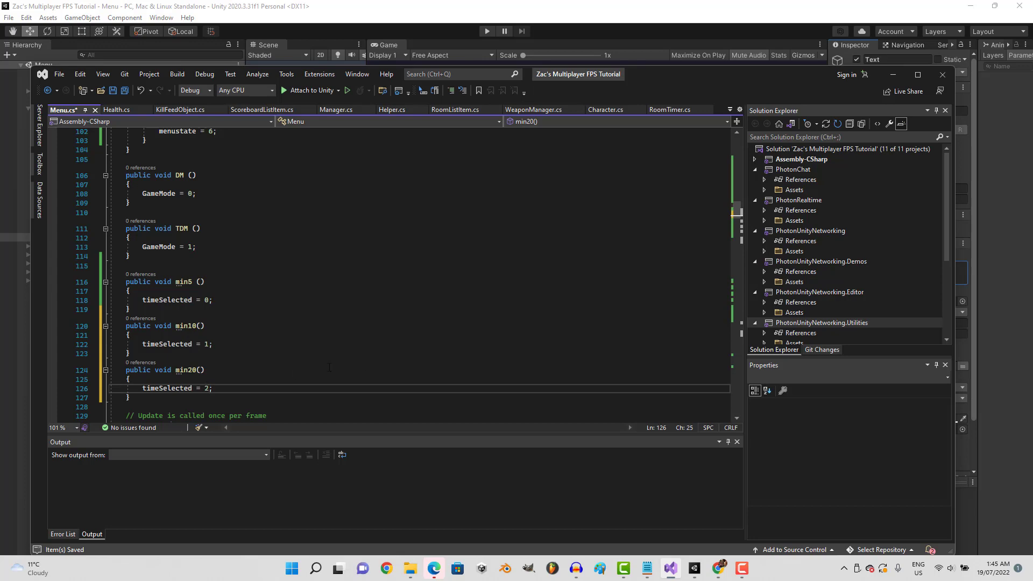
key("ctrl+s")
left_click(693, 567)
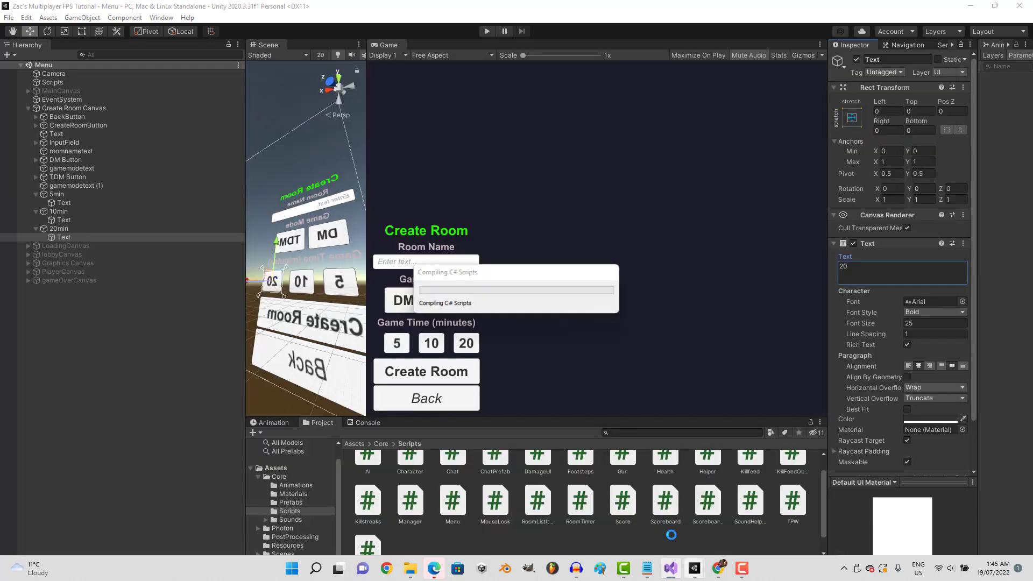
- Assign the 5min, 10min and 20min buttons to the Menu script's Mins 5, 10 and 20 fields
left_click(79, 82)
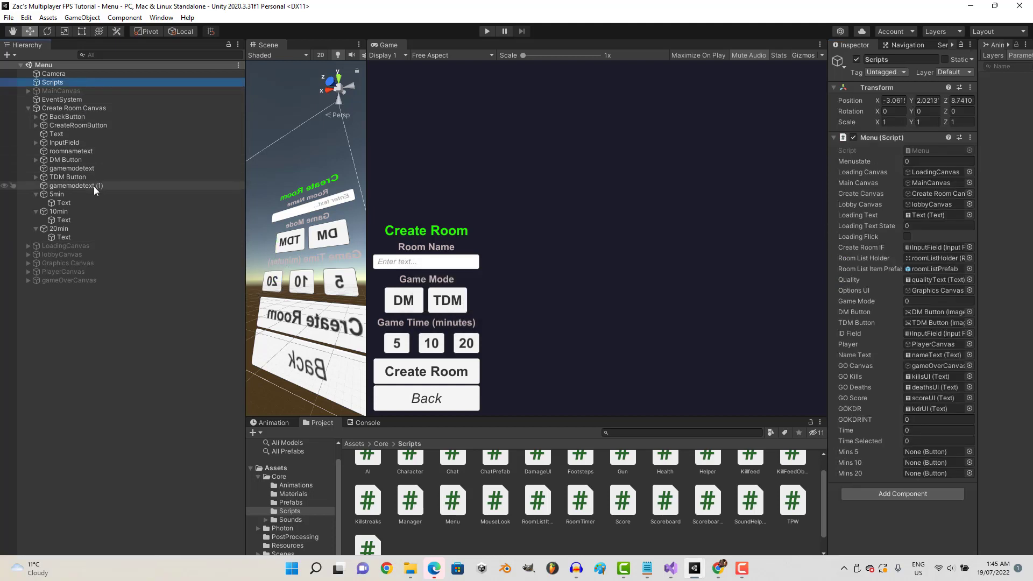
left_click_drag(860, 440, 934, 452)
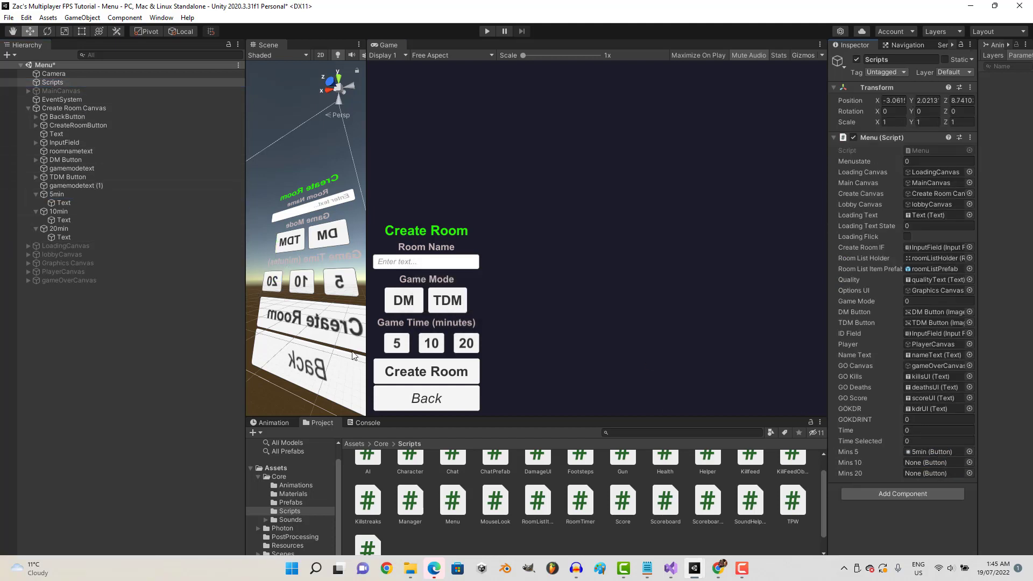
left_click(137, 214)
left_click_drag(136, 214, 905, 462)
left_click_drag(169, 230, 907, 473)
- Collapse and deactivate the Create Room Canvas
left_click(89, 108)
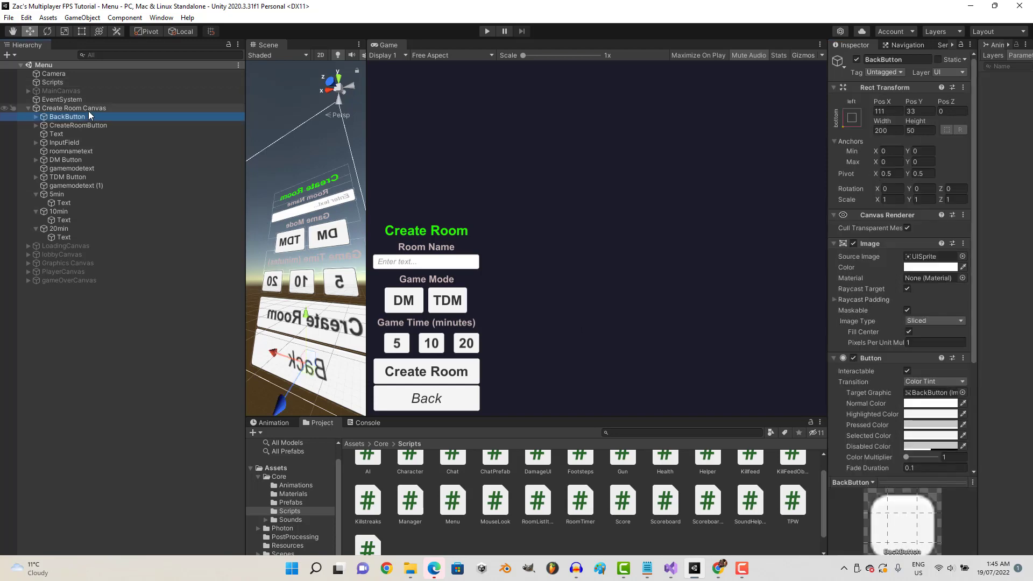
left_click(27, 108)
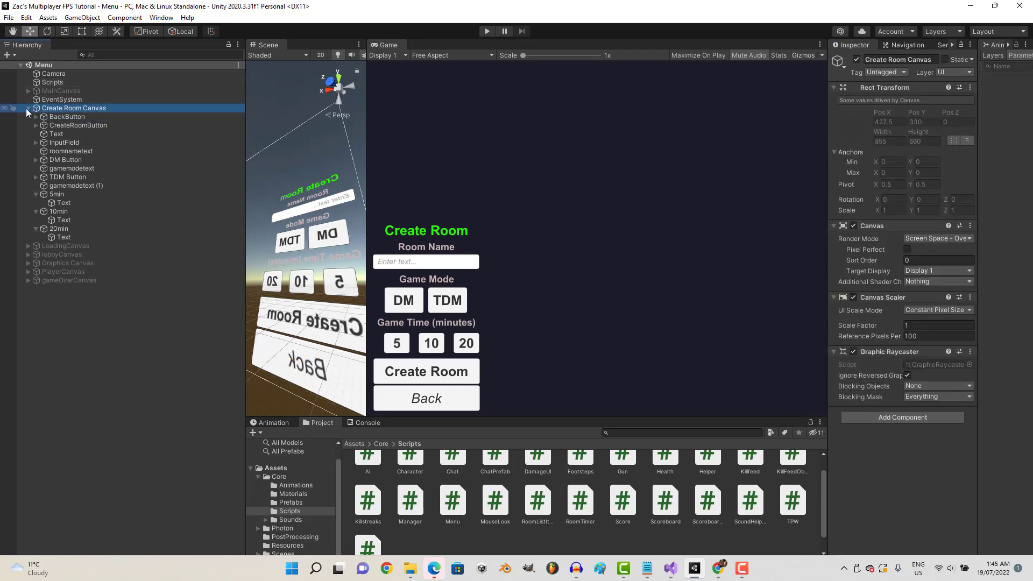
left_click(854, 61)
- Play-test by dismissing the GAMEOVER panel and quick-starting a match, then stop Play mode
left_click(482, 34)
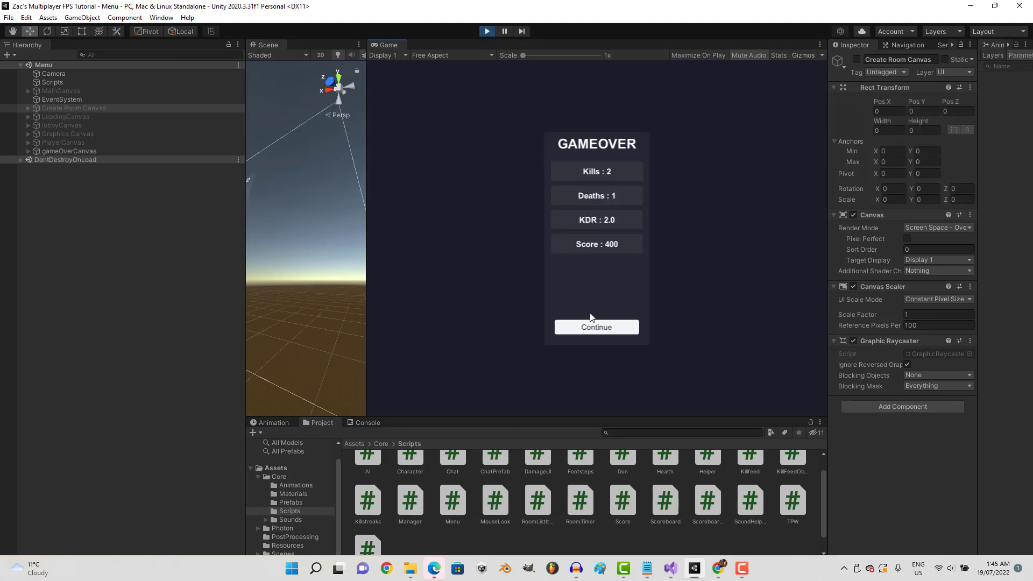
left_click(589, 324)
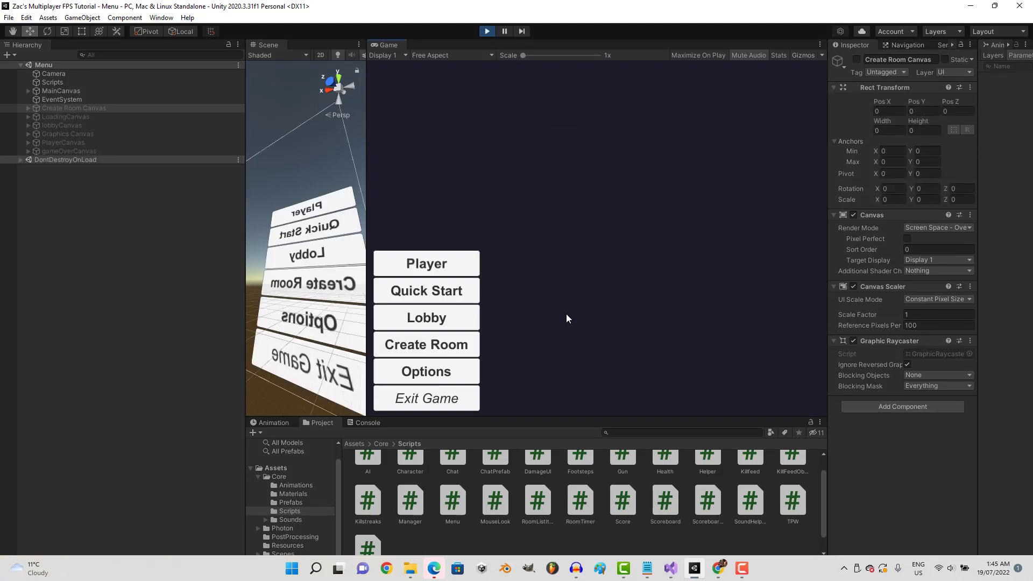
left_click(462, 291)
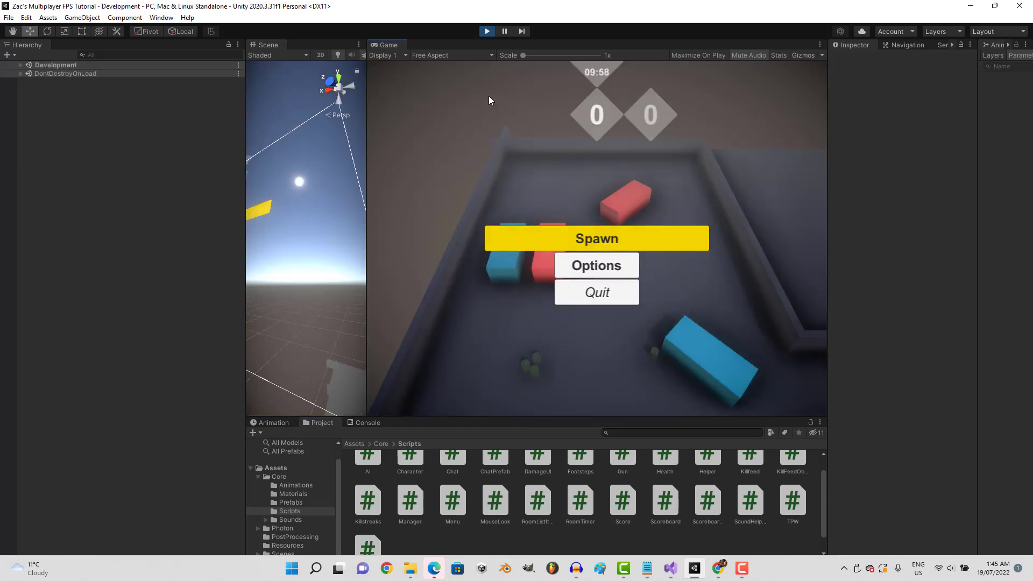
left_click(490, 31)
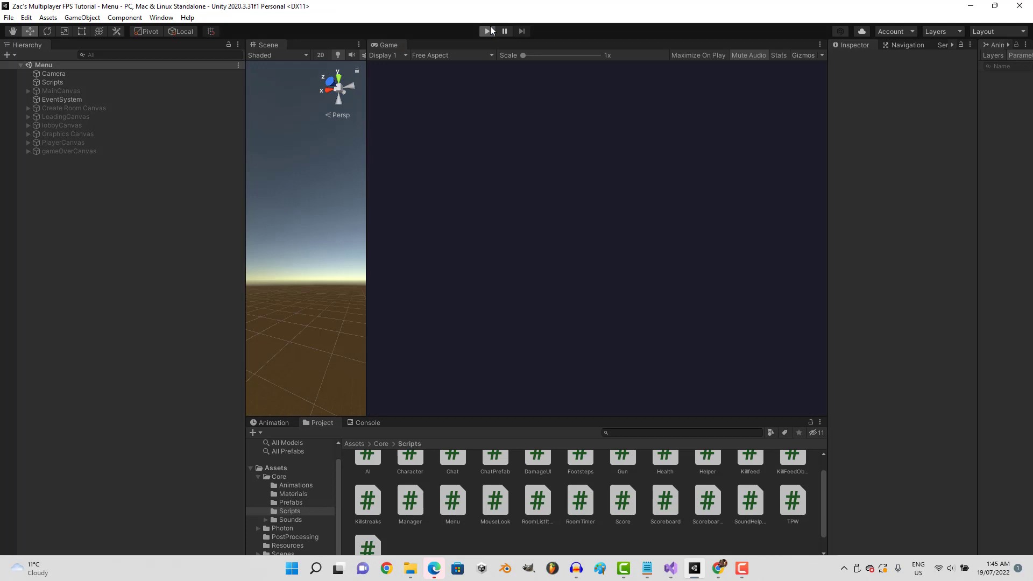
- Play-test creating room 'asdf' to see the 09:59 timer, quit, reopen Create Room, then stop
left_click(489, 31)
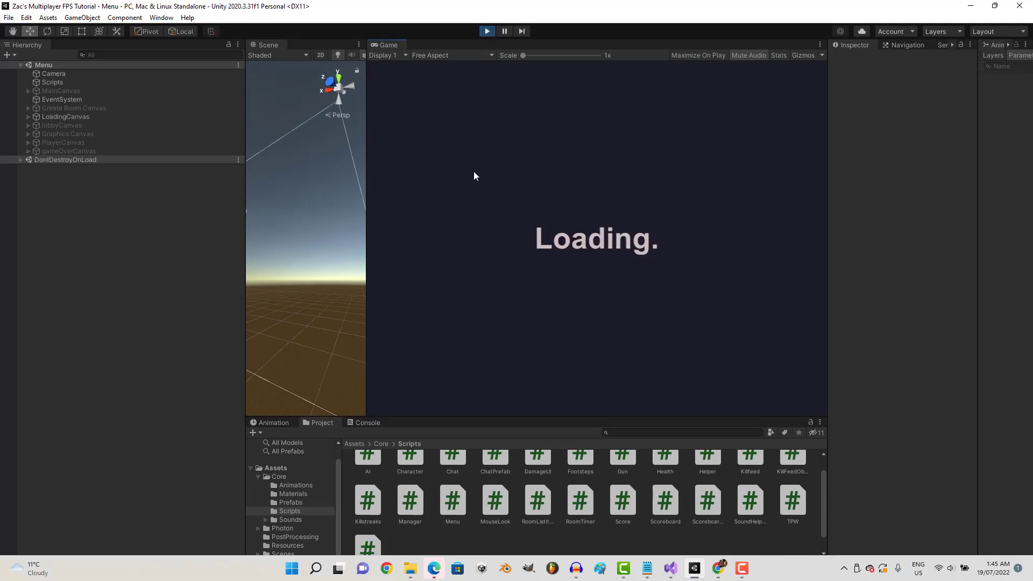
left_click(441, 340)
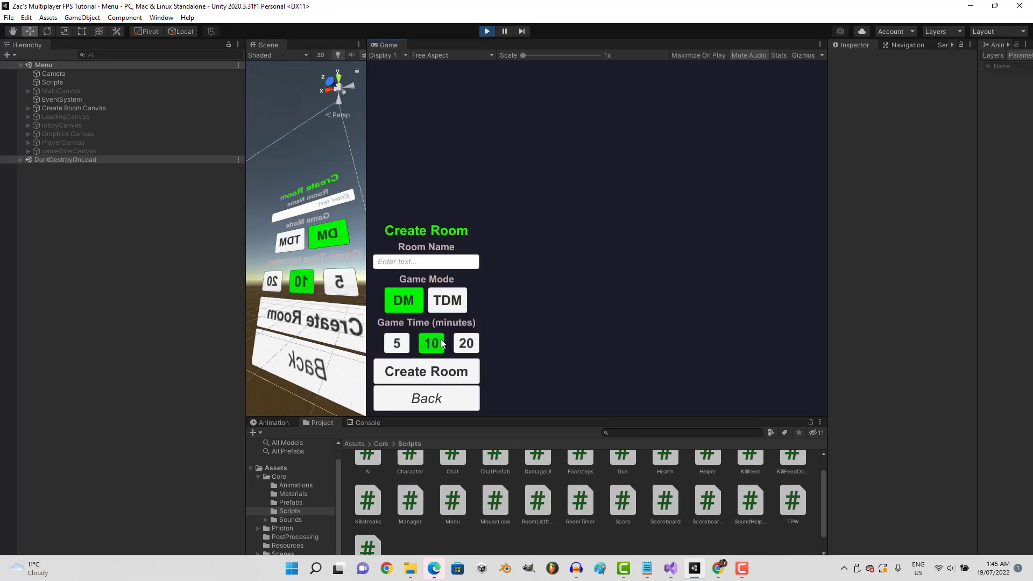
left_click(437, 263)
type("asdf")
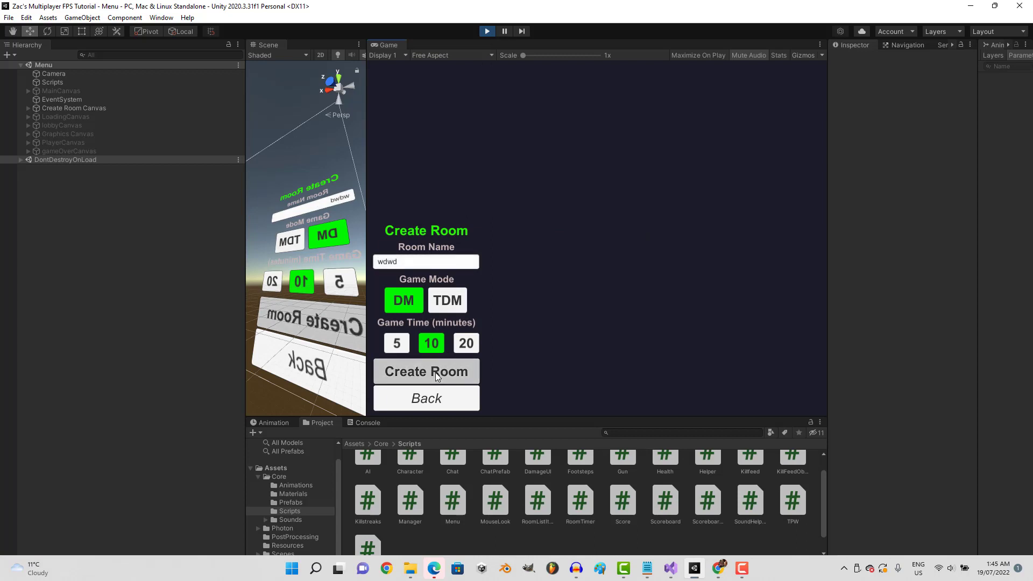
left_click(435, 372)
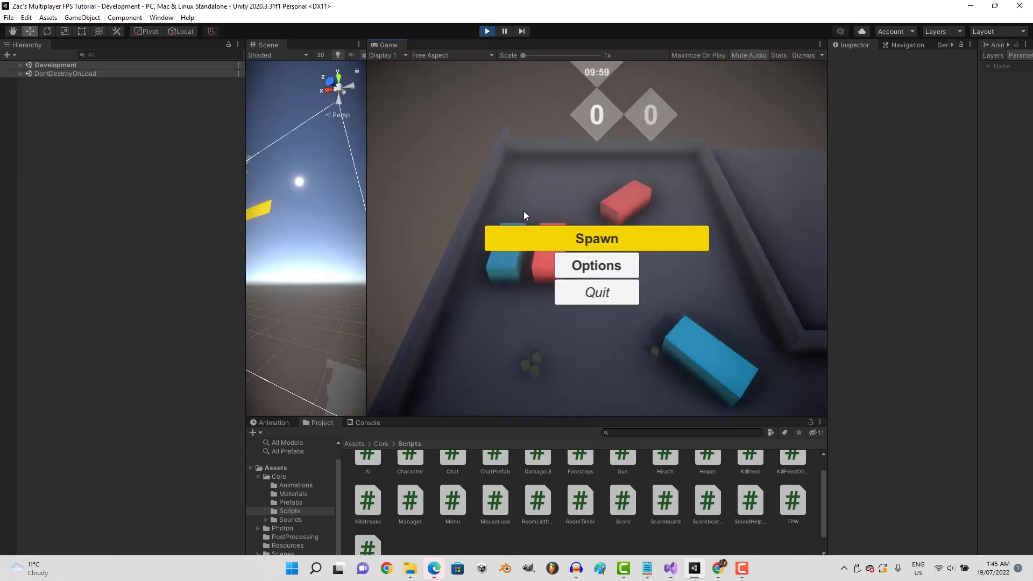
left_click(572, 298)
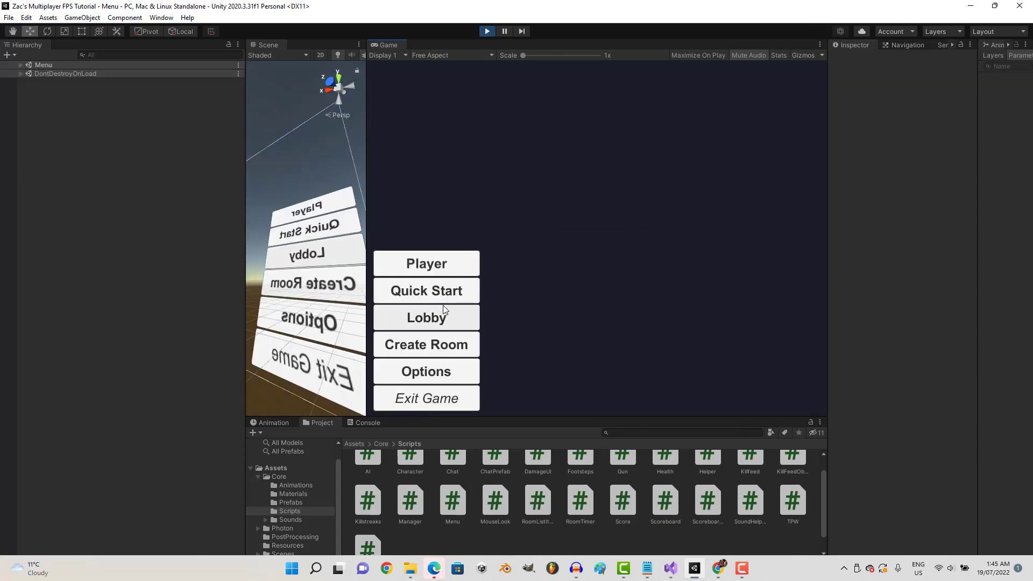
left_click(451, 343)
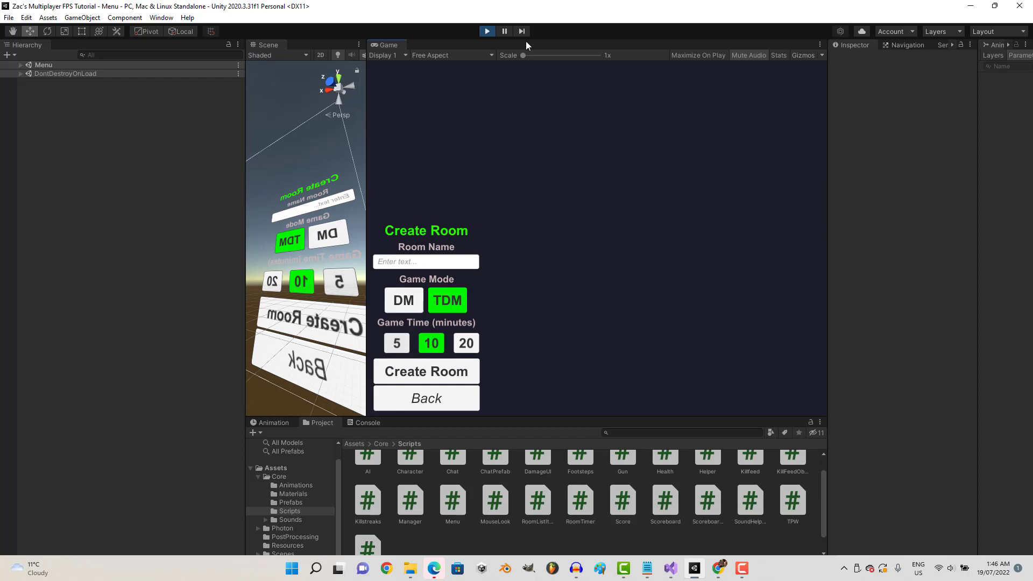
key("ctrl+p")
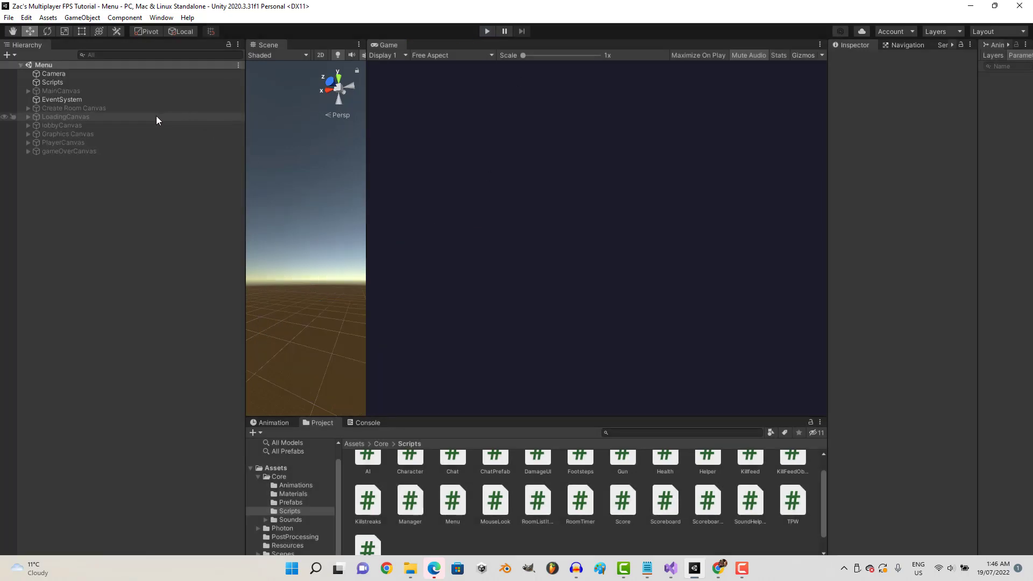
- Activate the Create Room Canvas, expand it, and select the 5min, 10min and 20min buttons
left_click(140, 108)
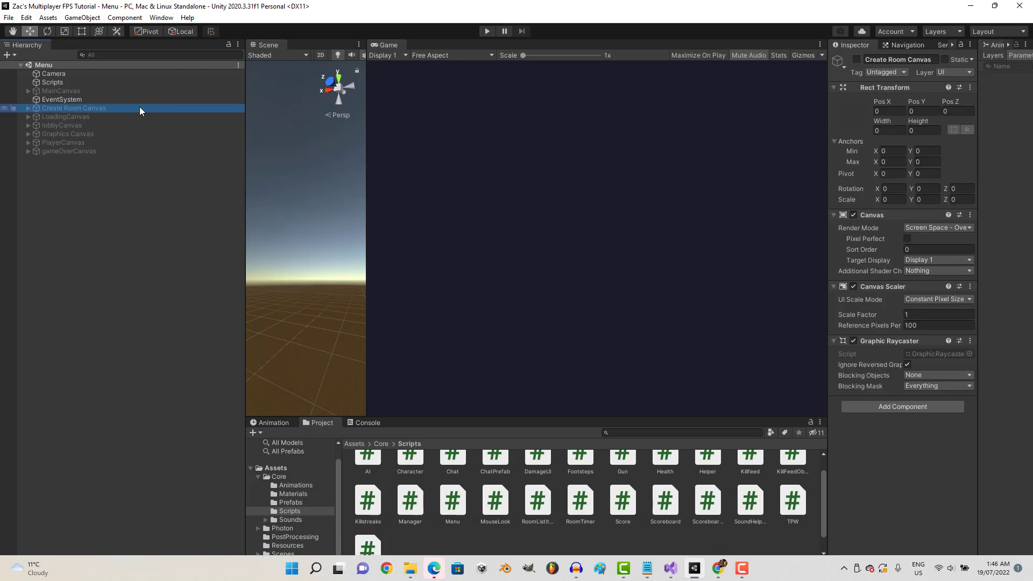
left_click(857, 58)
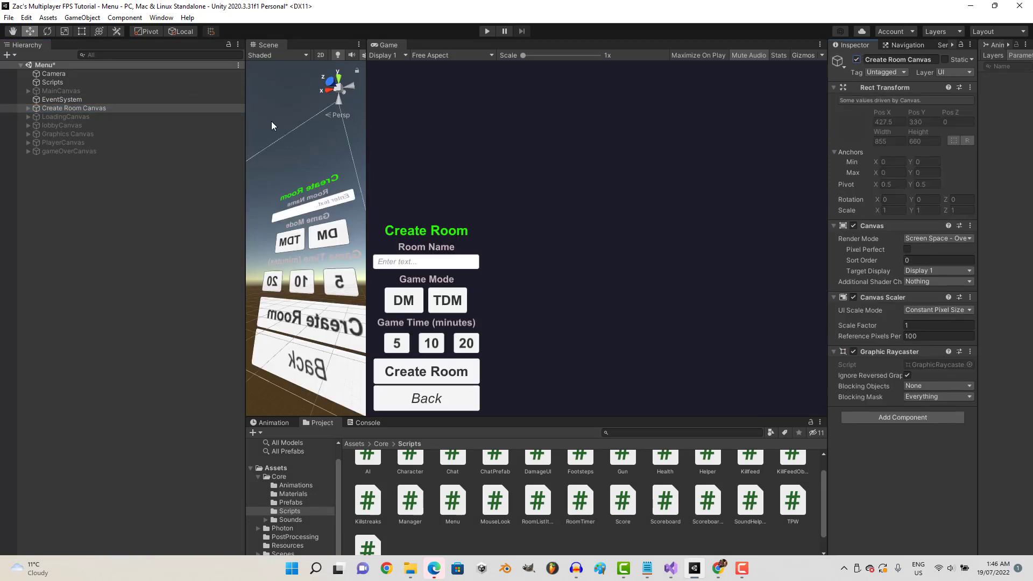
left_click(26, 108)
left_click(63, 194)
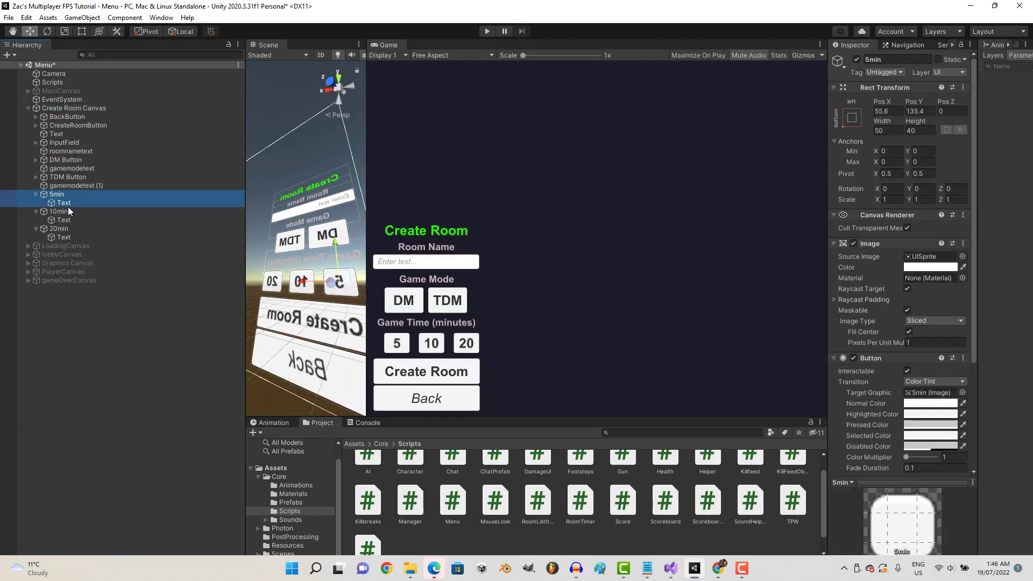
left_click(70, 228, "ctrl")
left_click(72, 211, "ctrl")
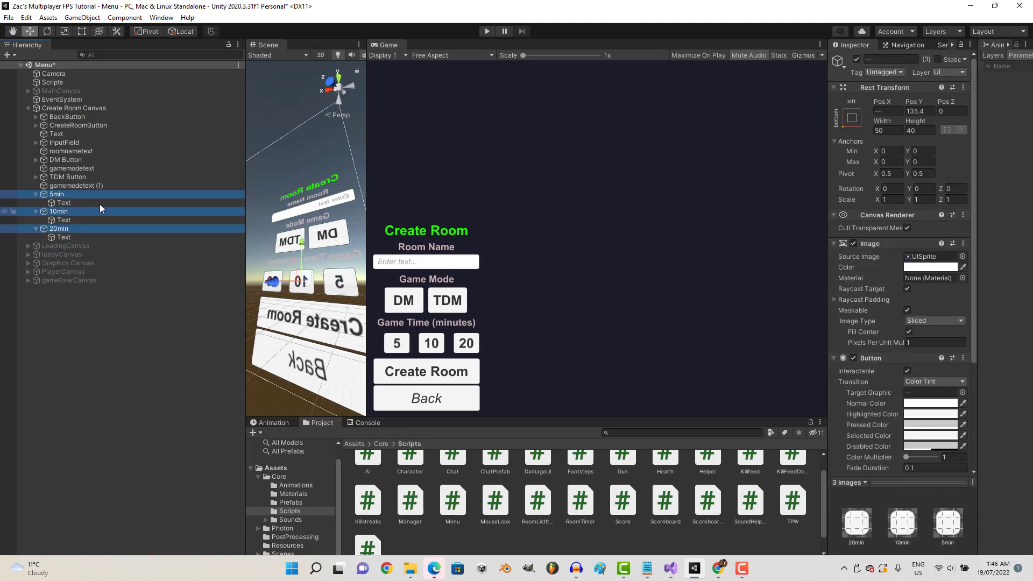
scroll(937, 372, "down", 5)
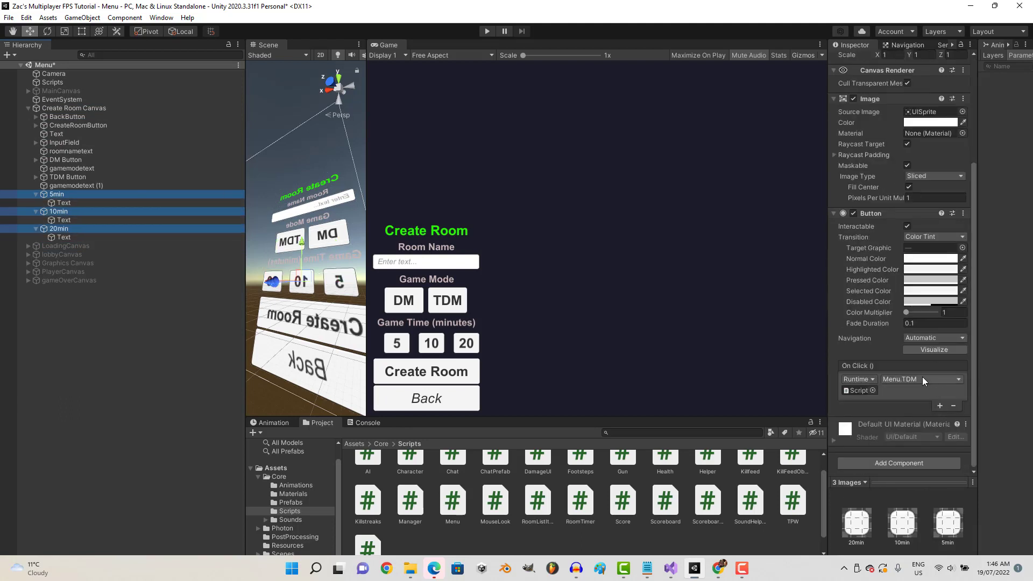
- Set the 5min and 10min buttons' On Click functions to Menu.min5 and Menu.min10
left_click(125, 195)
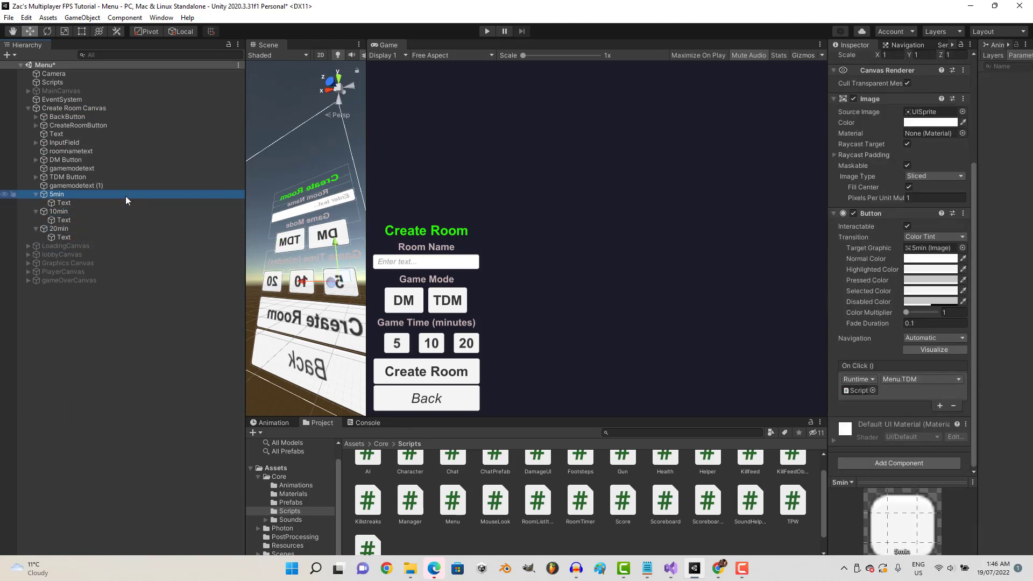
left_click(917, 379)
mouse_move(913, 433)
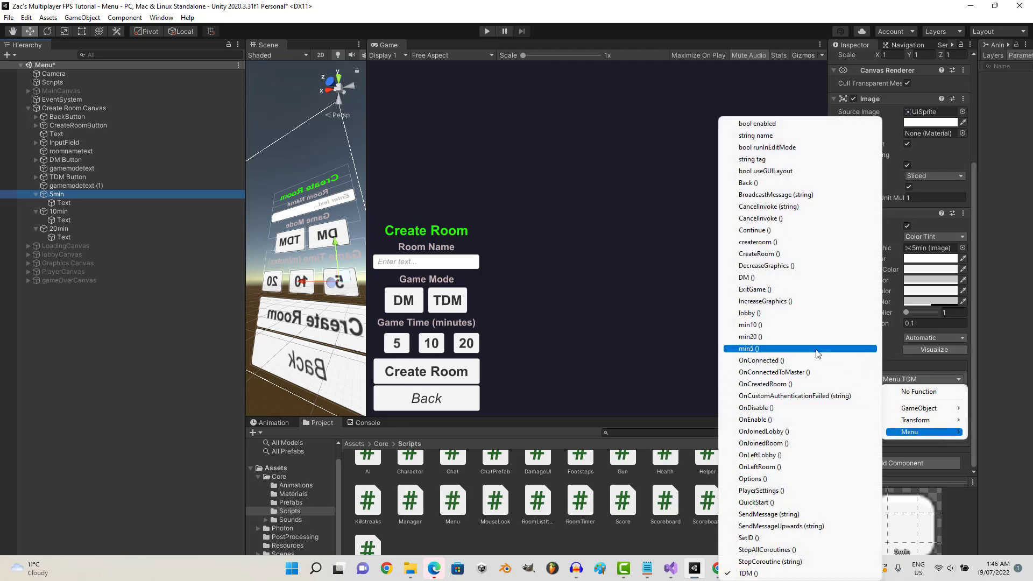
left_click(804, 347)
left_click(175, 213)
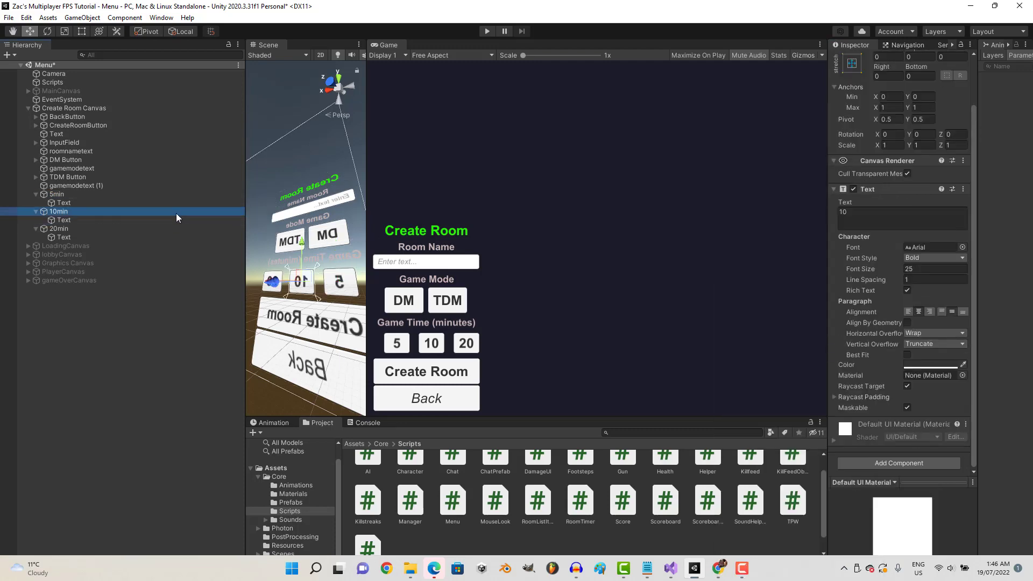
scroll(927, 441, "down", 3)
left_click(921, 380)
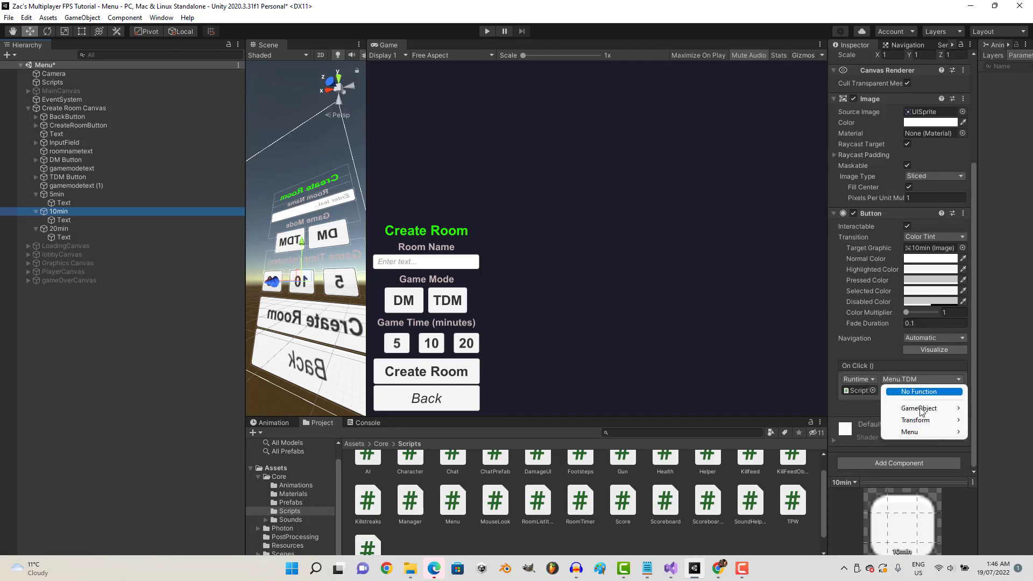
mouse_move(913, 432)
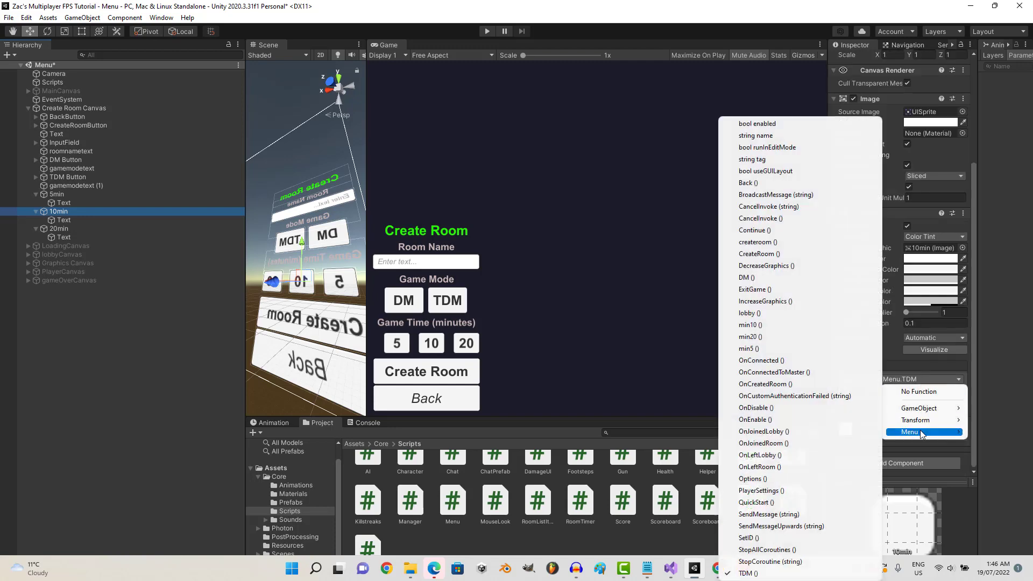
left_click(783, 325)
- Set the 20min button's On Click to Menu.min20 and deactivate the Create Room Canvas again
left_click(182, 228)
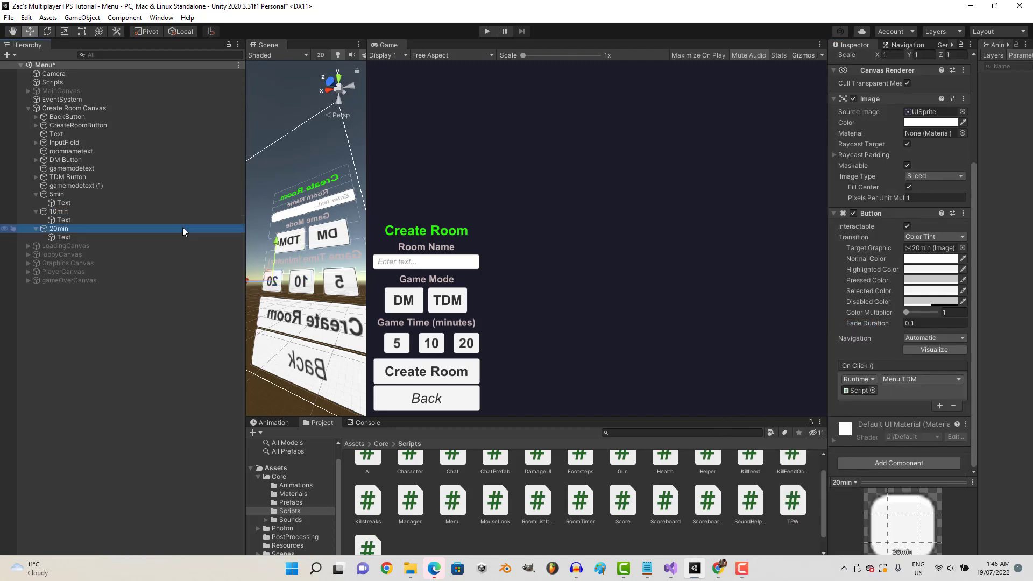
left_click(921, 379)
mouse_move(913, 432)
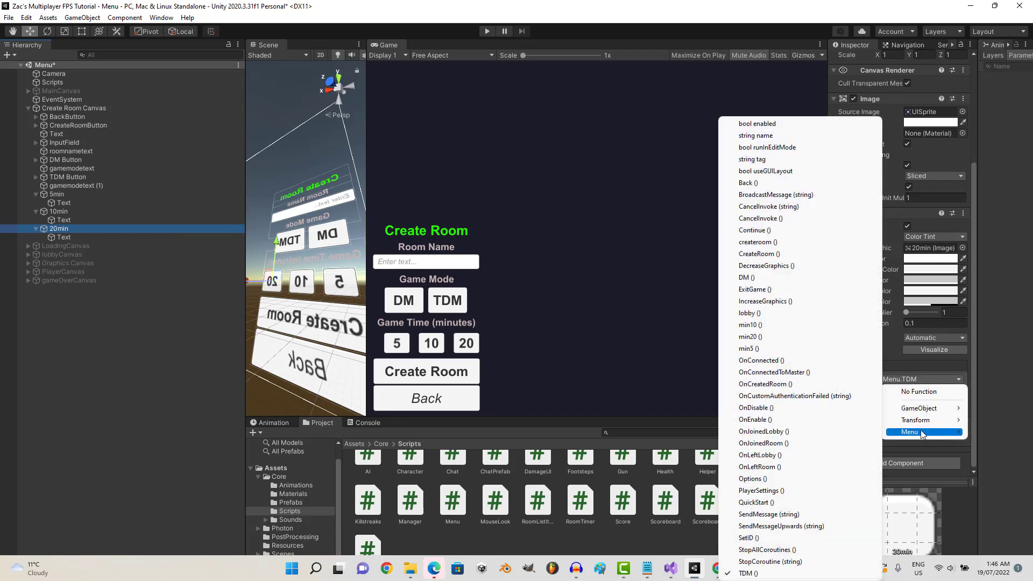
left_click(801, 337)
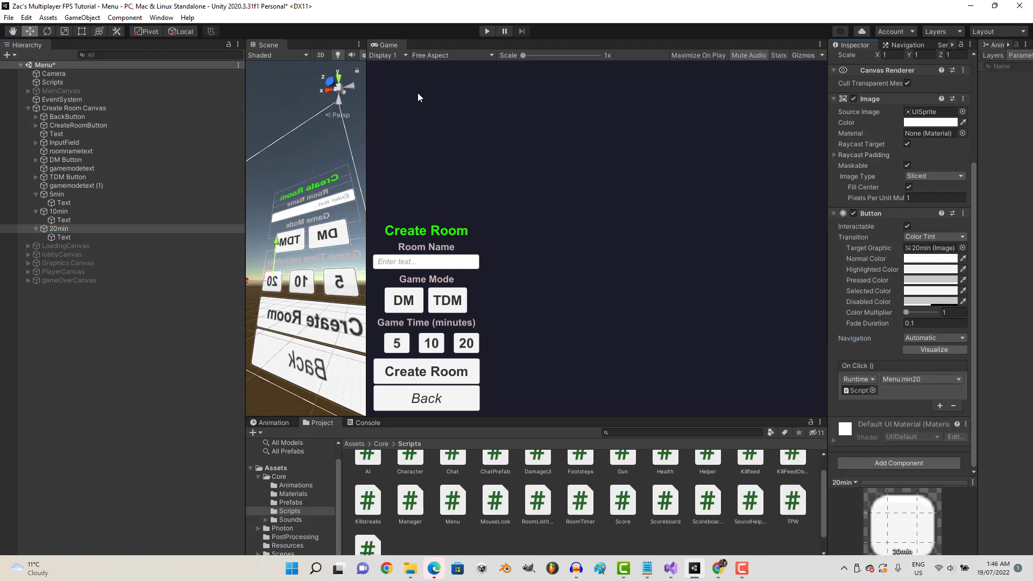
left_click(118, 108)
left_click(855, 59)
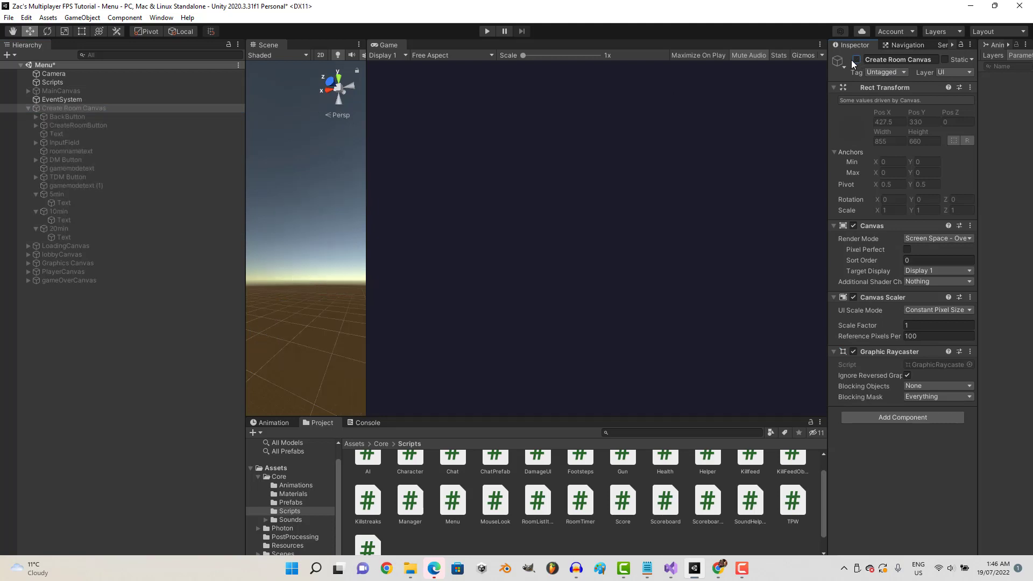
- Play-test a 5-minute room named 'test', spawn in, then quit to the main menu
left_click(491, 32)
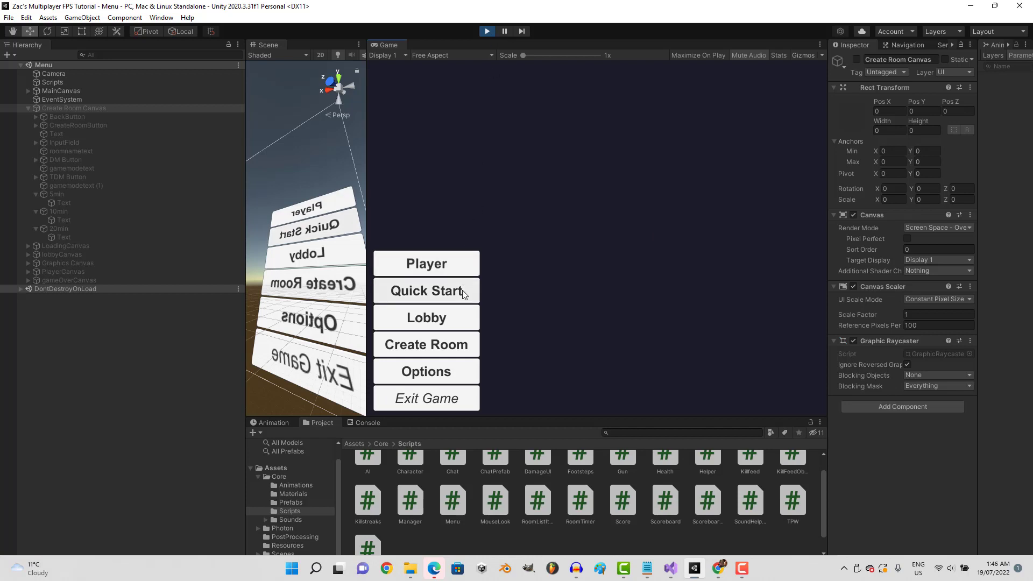
left_click(465, 340)
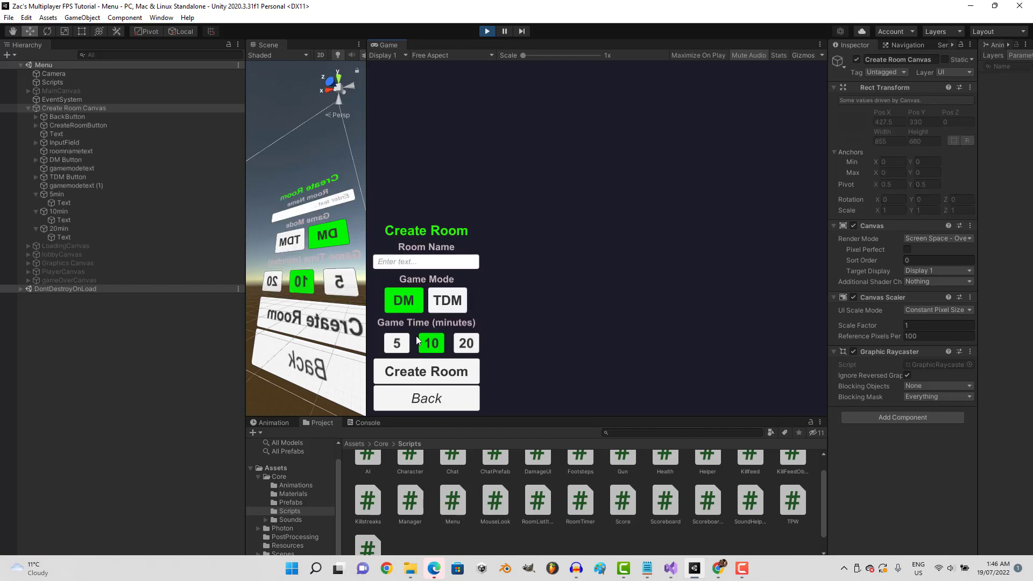
left_click(408, 341)
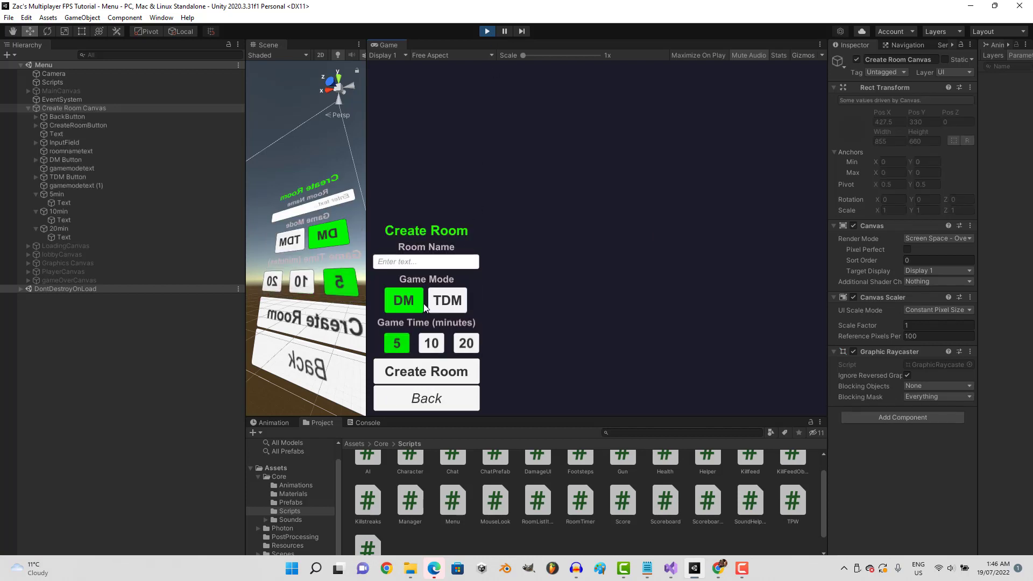
left_click(436, 262)
type("test")
left_click(437, 371)
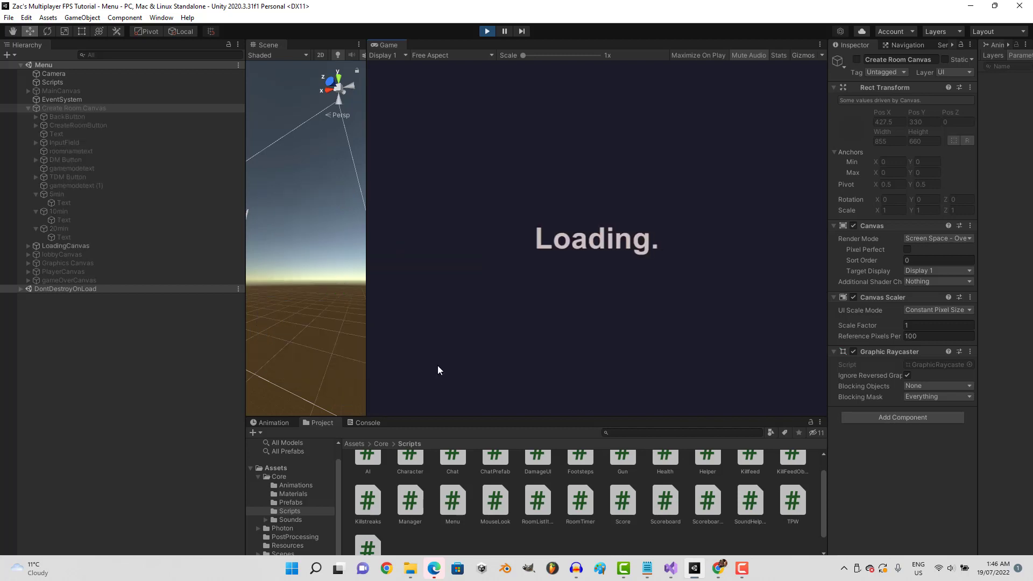
left_click(513, 241)
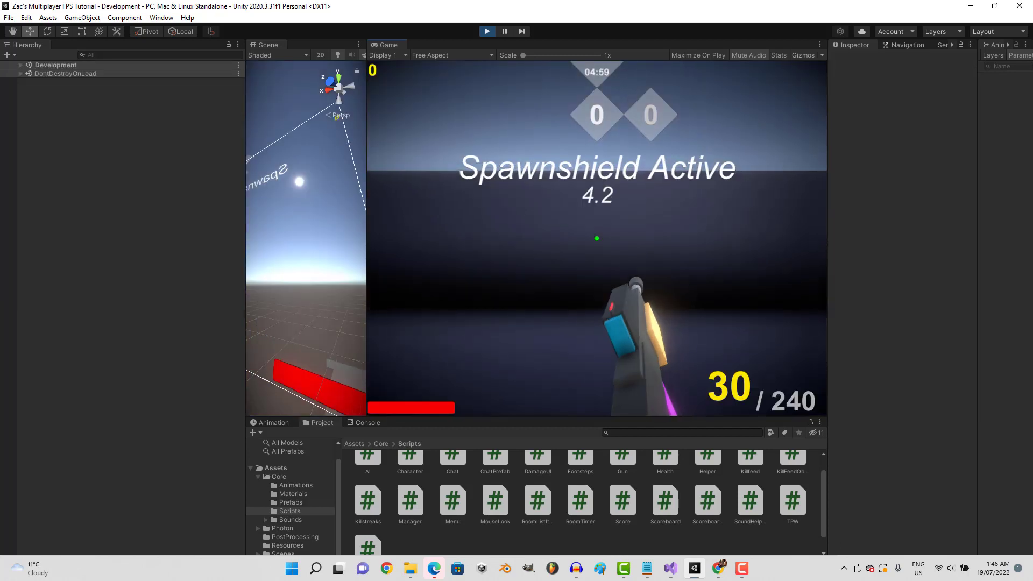
key("Escape")
left_click(596, 291)
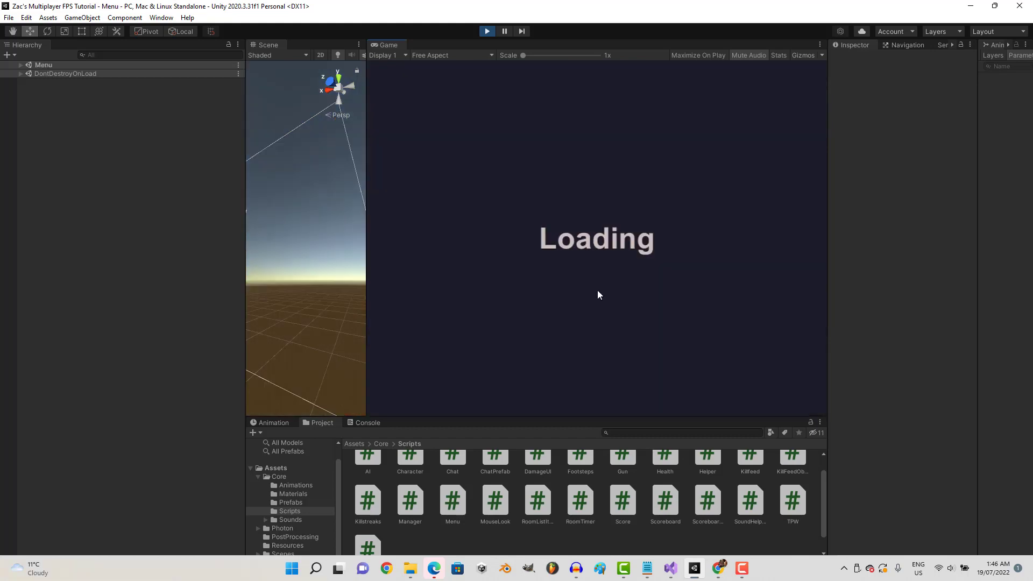
- Play-test a 20-minute room named 'we', spawn in to check the 20:00 timer, then stop playing
left_click(476, 344)
left_click(475, 346)
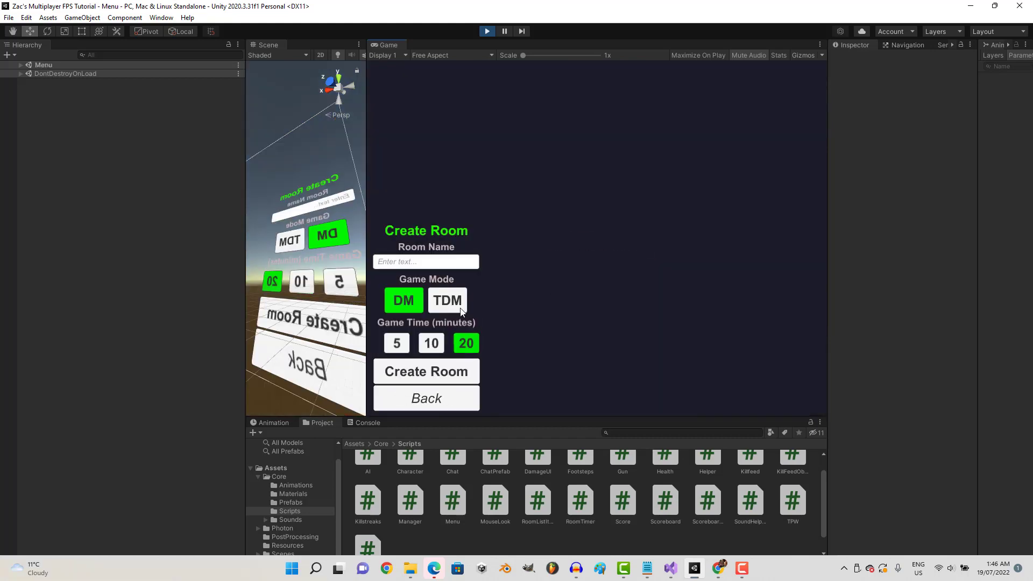
left_click(453, 264)
type("we")
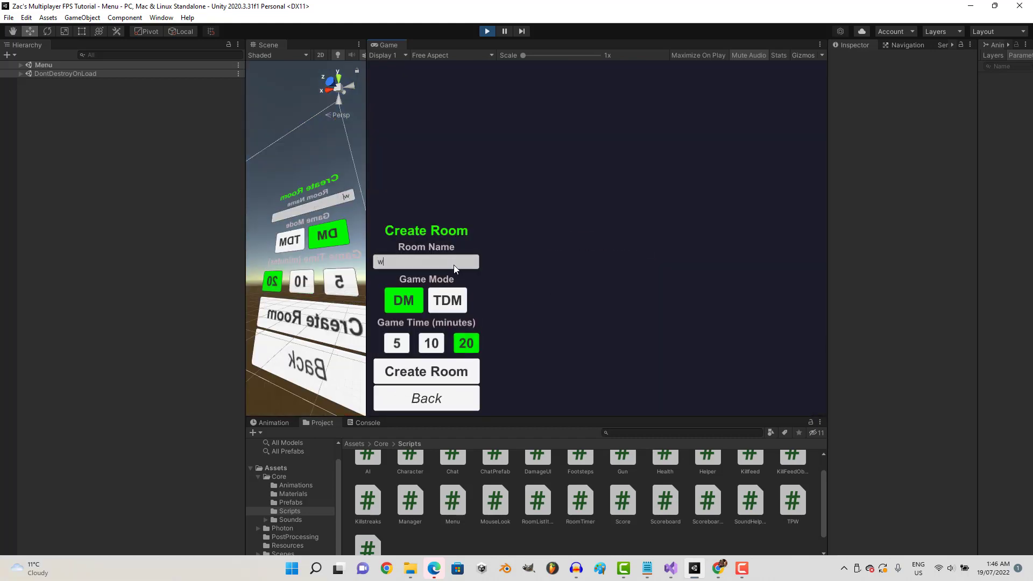
left_click(461, 370)
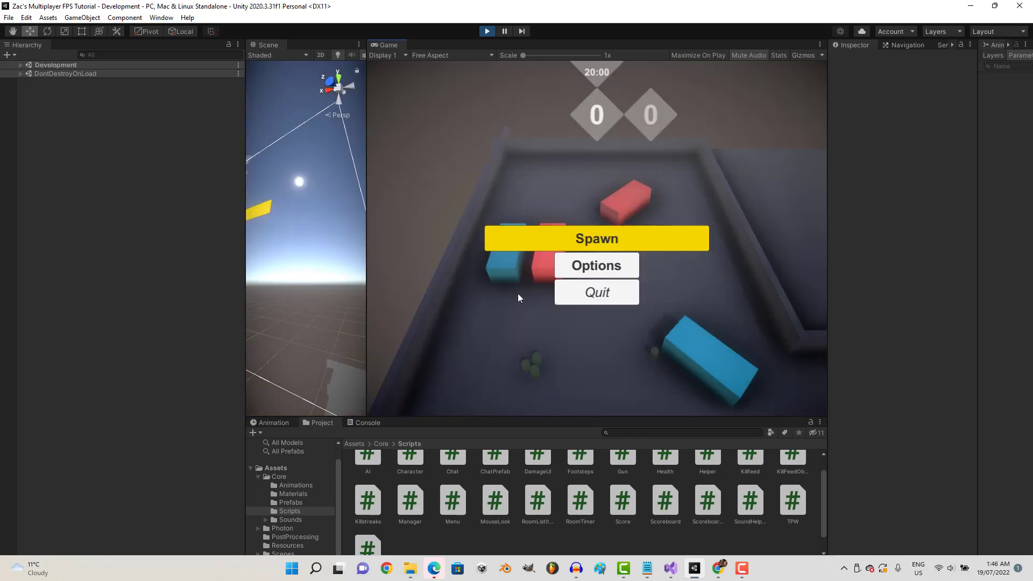
left_click(529, 240)
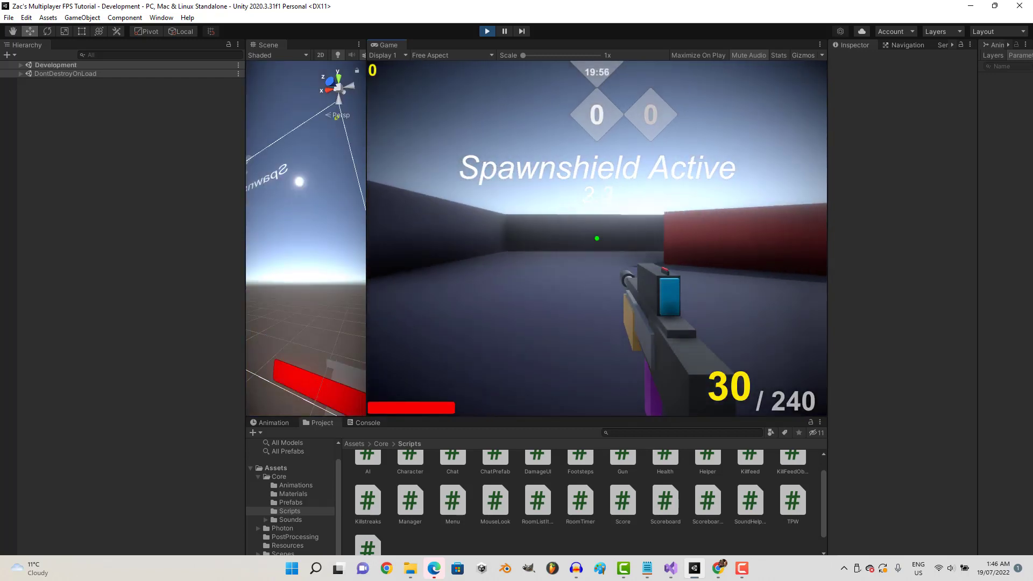
key("ctrl+p")
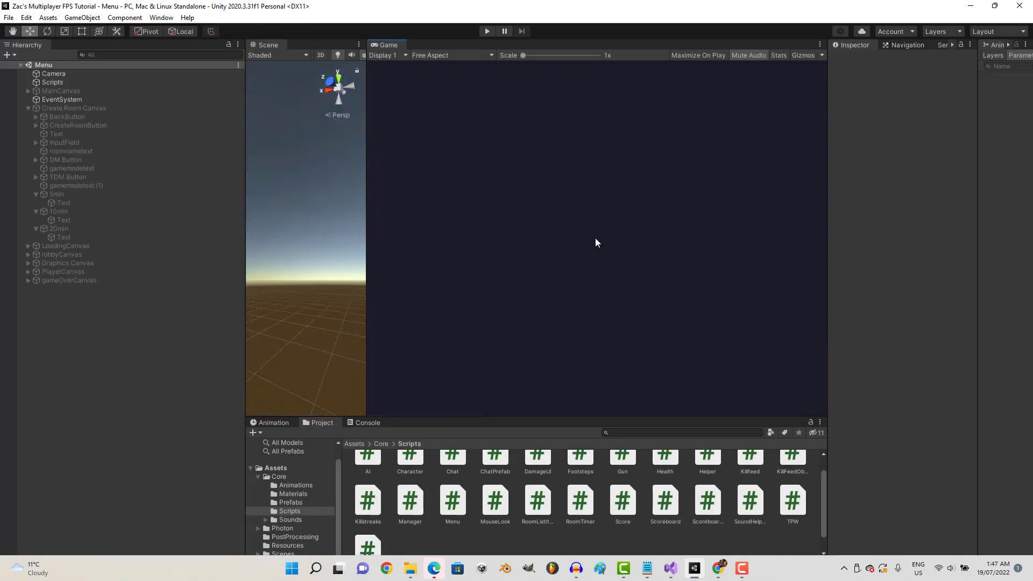